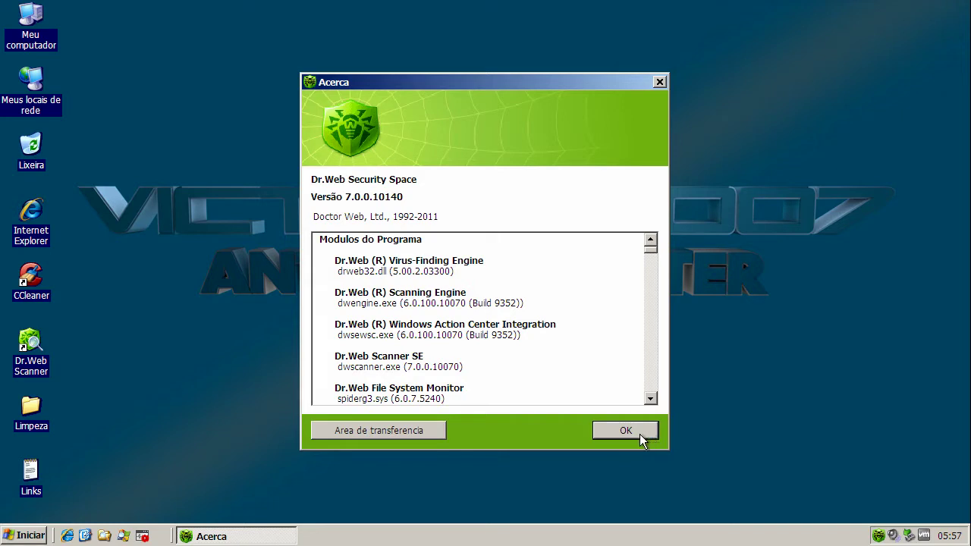
Close the version information, run an update from the Dr.Web Updater, and close the updater
click(638, 432)
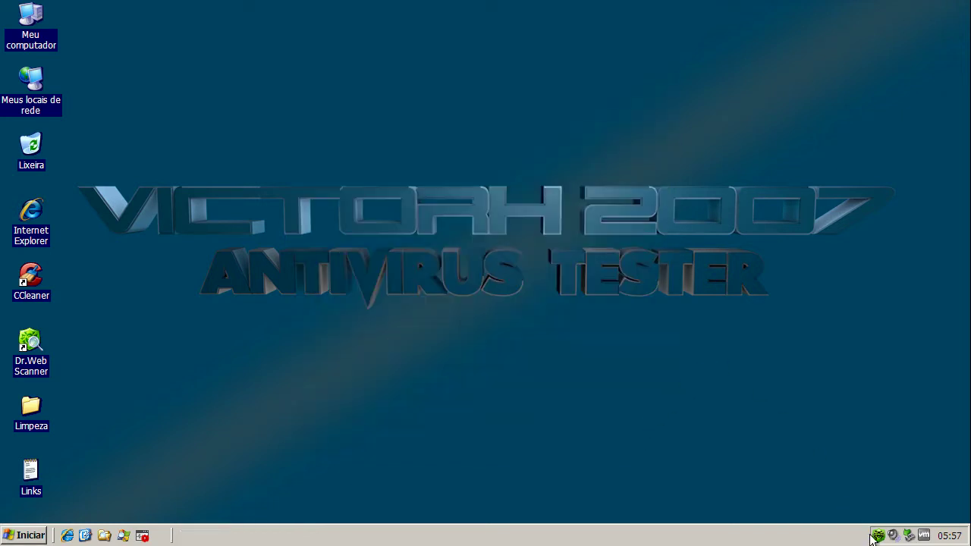
right_click(881, 537)
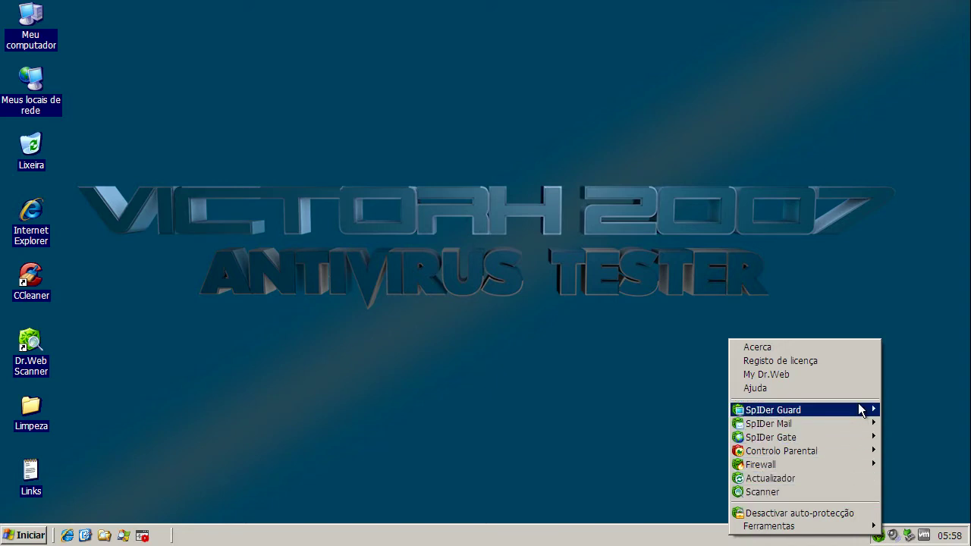
mouse_move(857, 412)
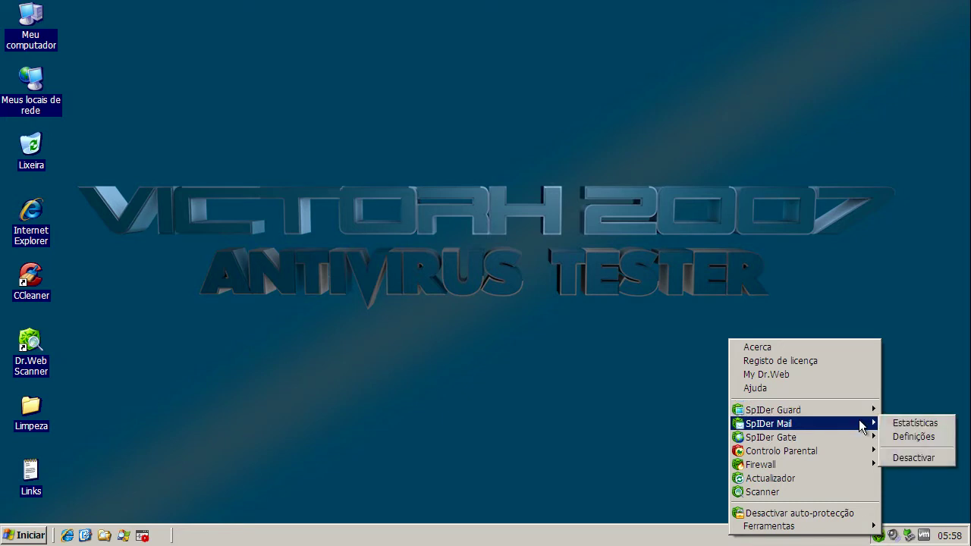
mouse_move(817, 466)
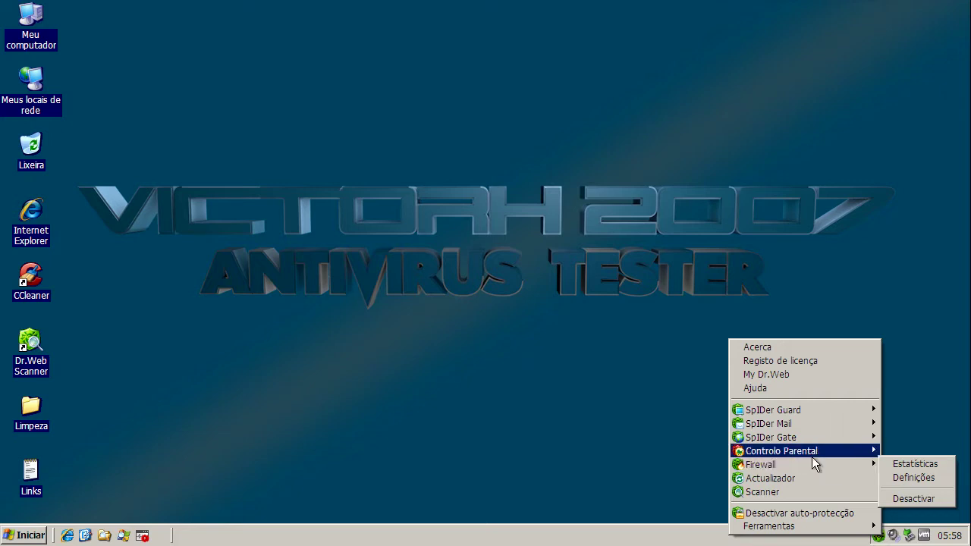
mouse_move(810, 422)
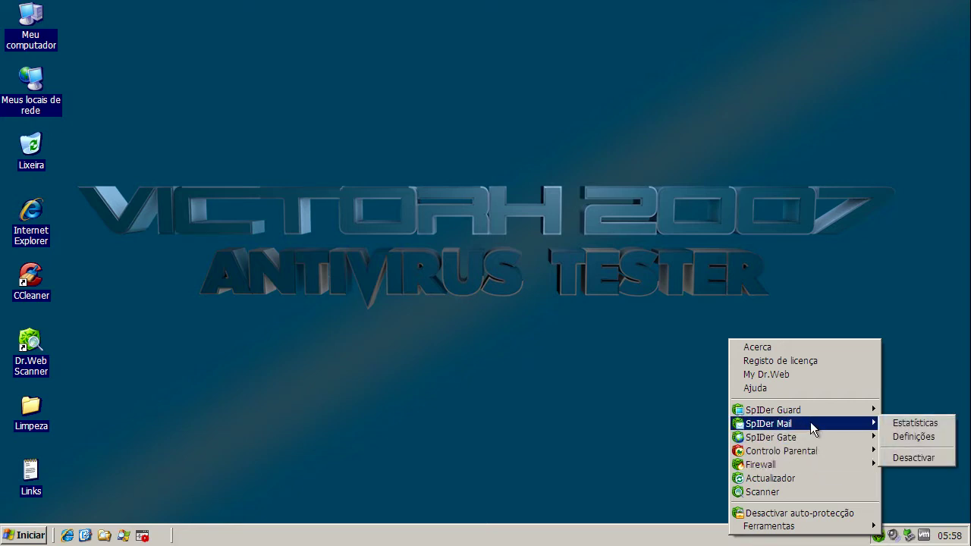
click(805, 478)
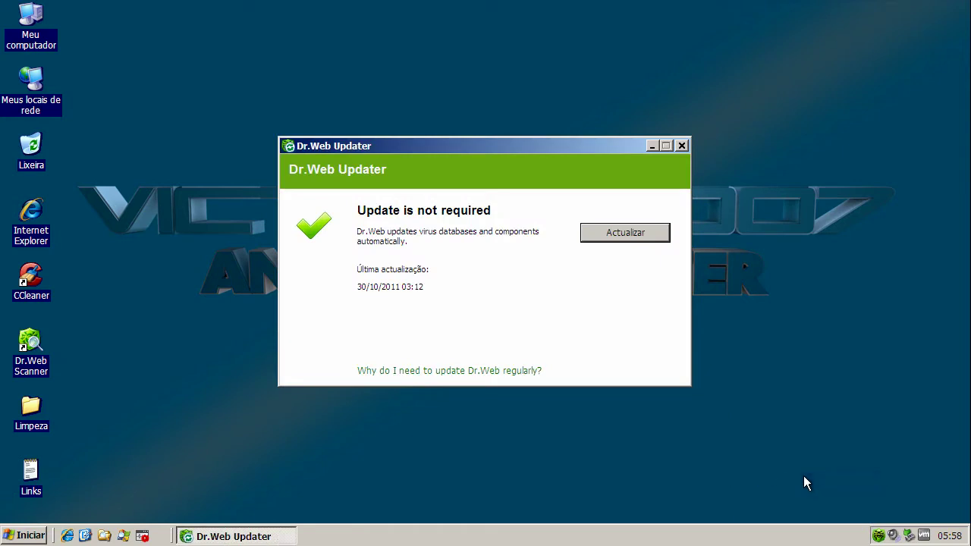
click(609, 232)
click(683, 146)
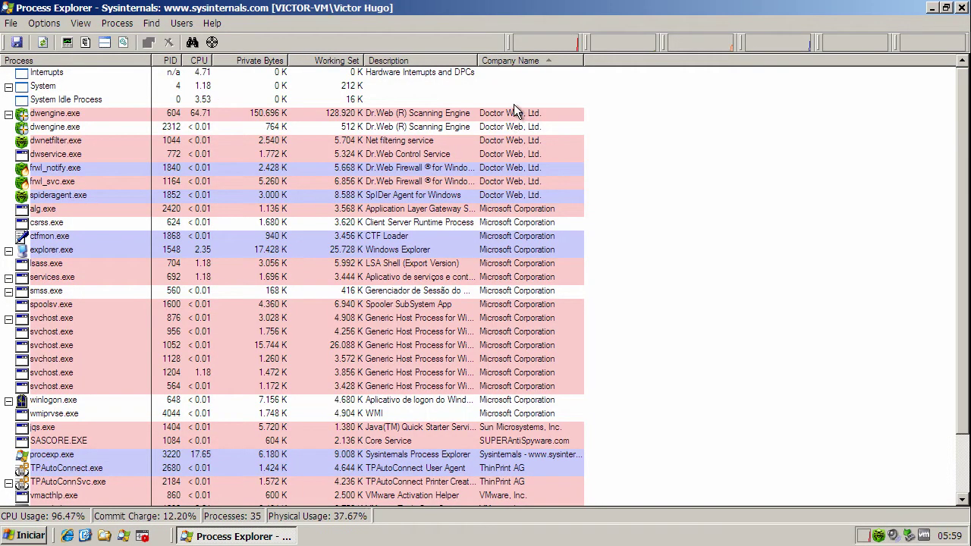
Examine each running process from Doctor Web, Ltd. in Process Explorer, from dwengine.exe down to spideragent.exe
click(511, 117)
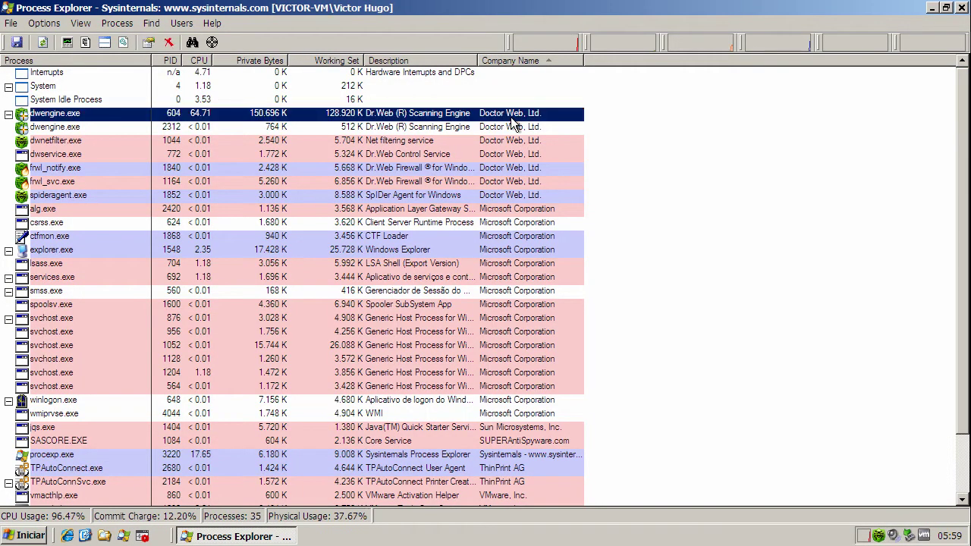
click(513, 127)
click(515, 141)
click(514, 154)
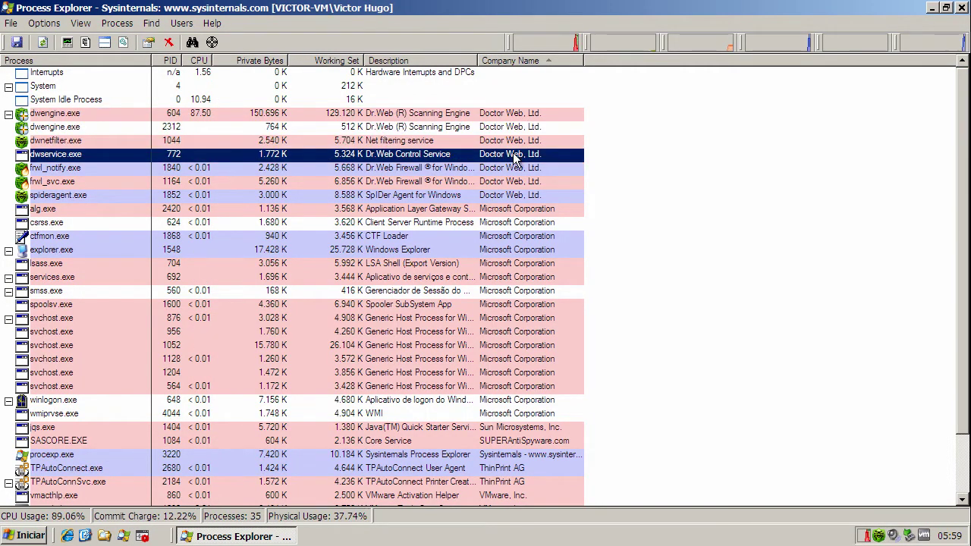
click(514, 168)
click(514, 182)
click(515, 195)
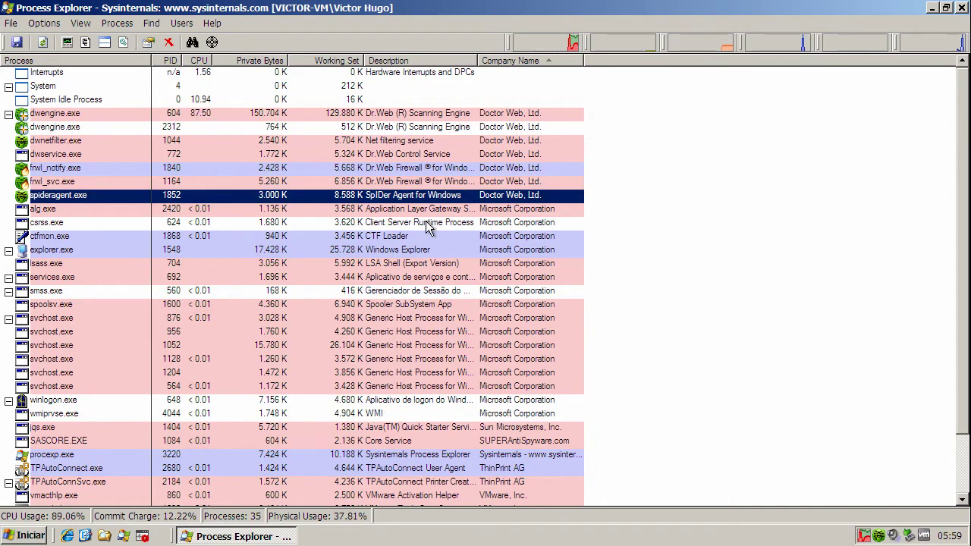
Check the memory working set of the Dr.Web processes from frwl_svc.exe up to dwengine.exe, and close Process Explorer
click(352, 184)
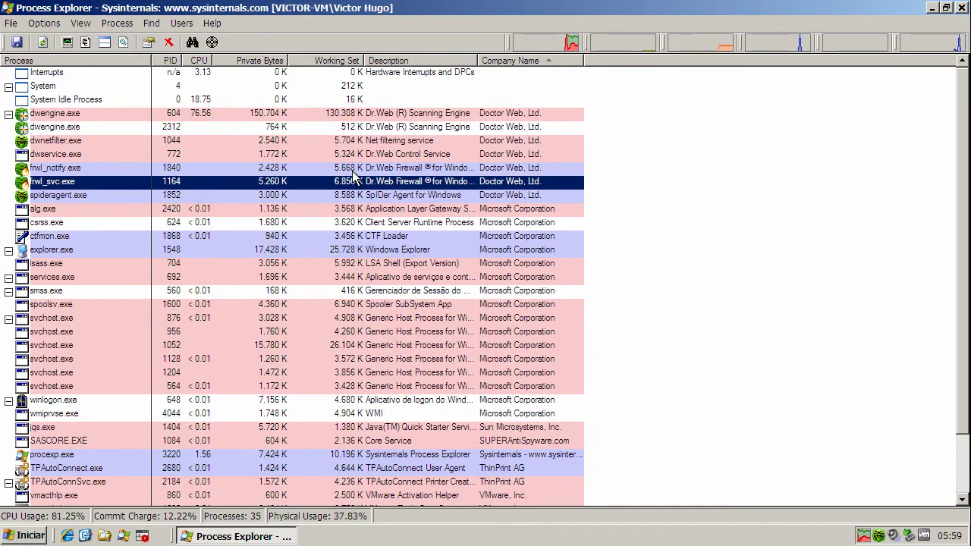
click(353, 167)
click(355, 155)
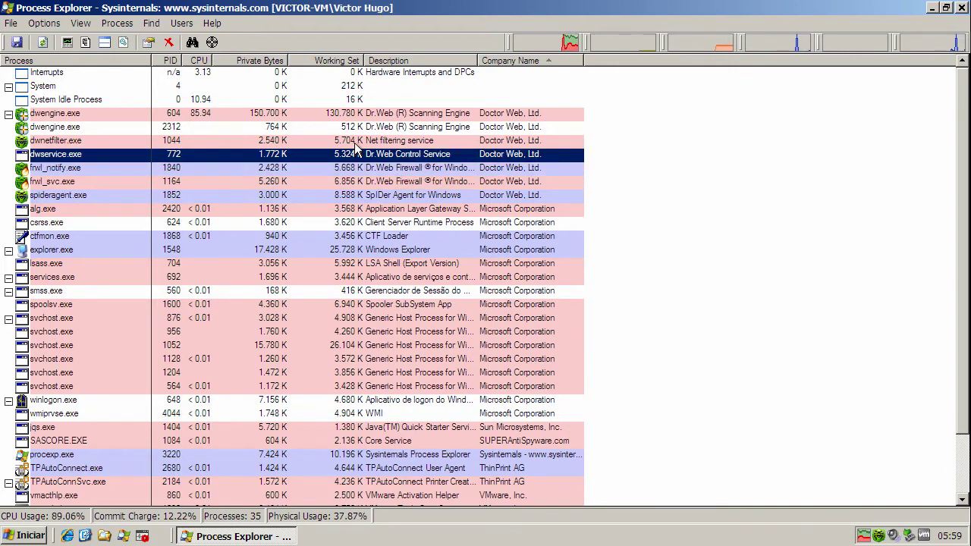
click(356, 142)
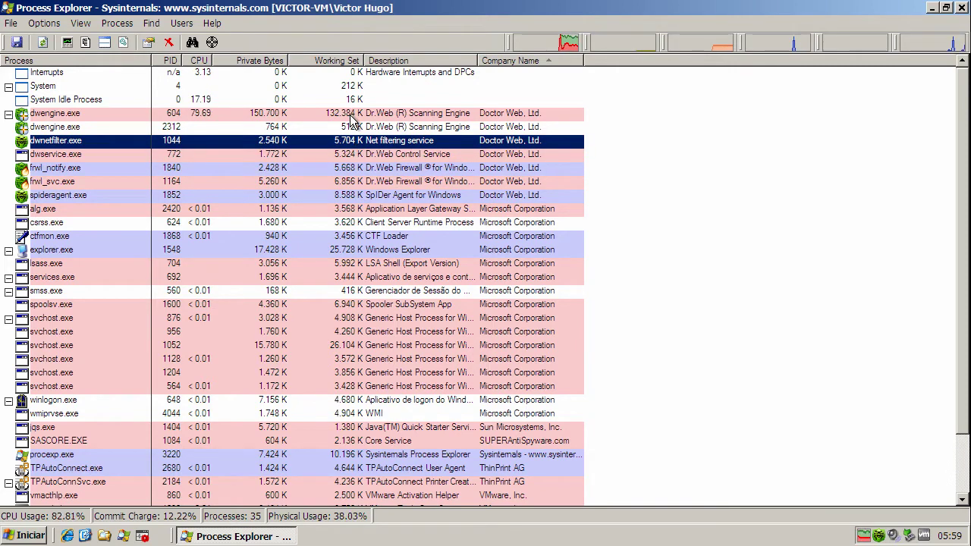
click(352, 116)
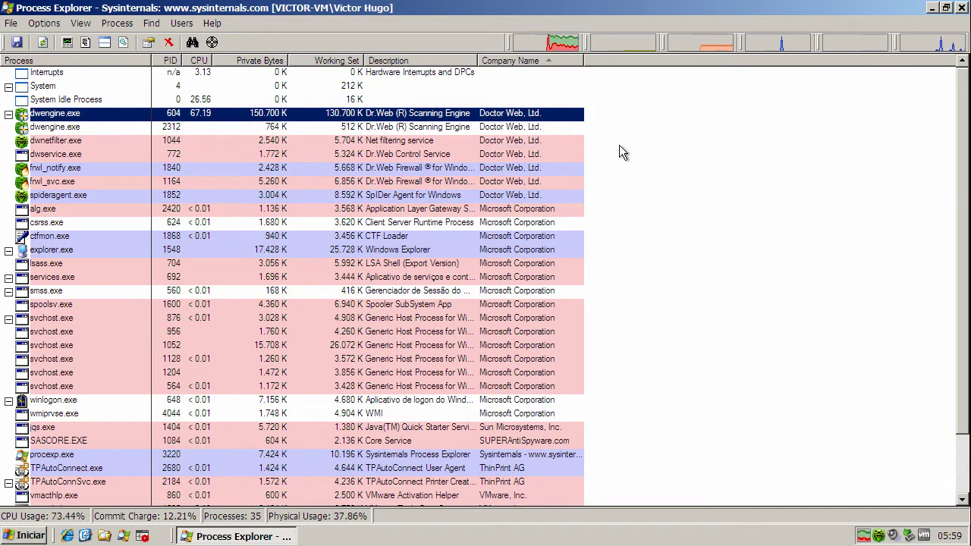
click(962, 7)
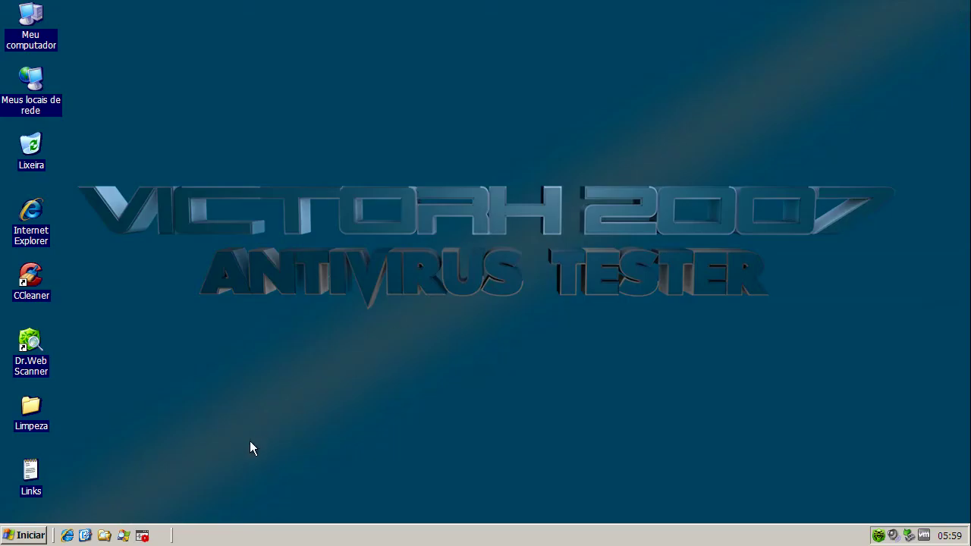
Start KillSwitch and copy the link ferrodisma.com/detalles.pdf.exe from the Links note, minimizing the note
click(143, 535)
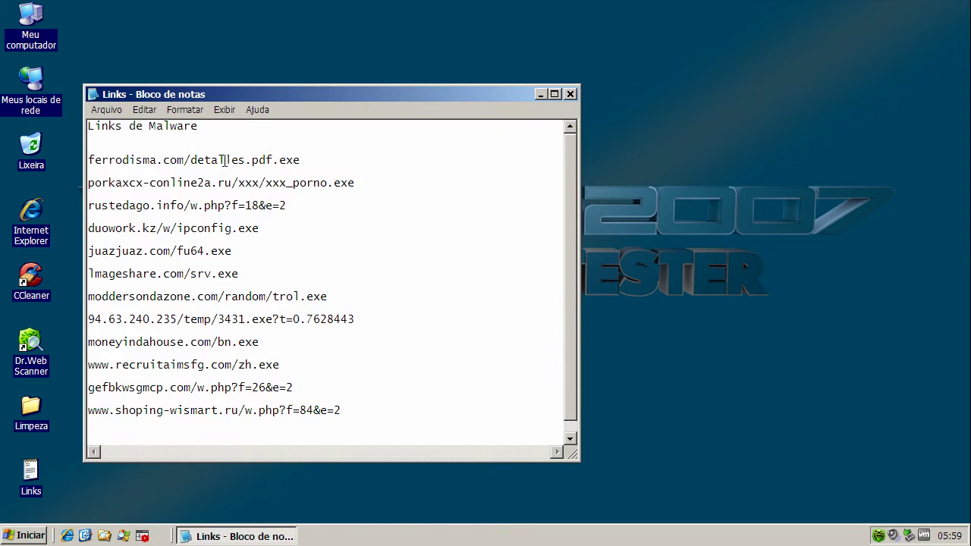
double_click(225, 160)
double_click(224, 160)
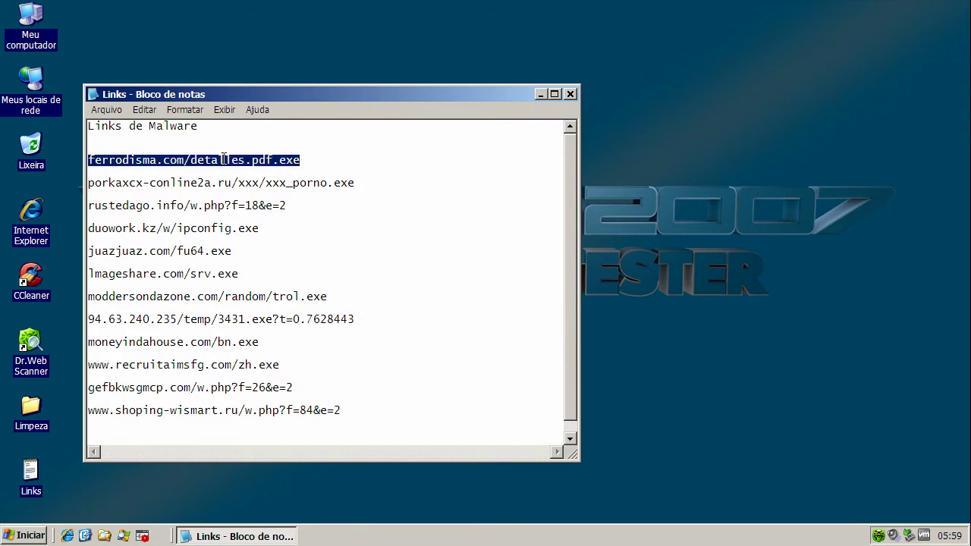
right_click(225, 160)
click(250, 199)
click(540, 94)
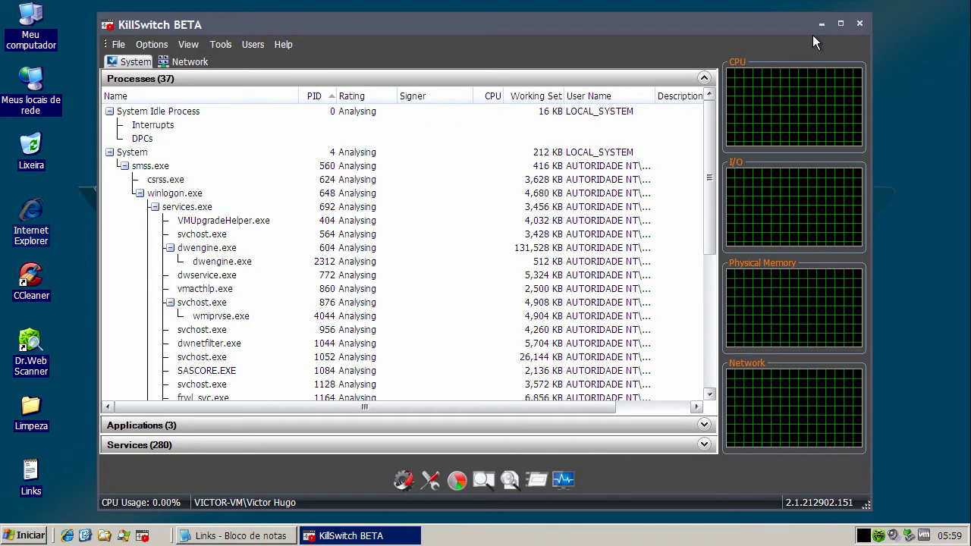
Hide the safe processes in KillSwitch and minimize its window
click(187, 45)
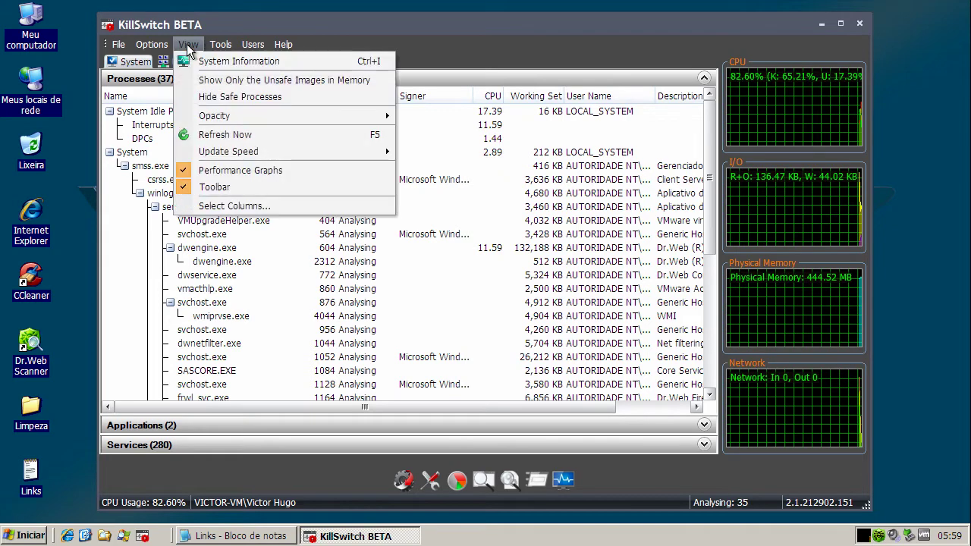
click(206, 98)
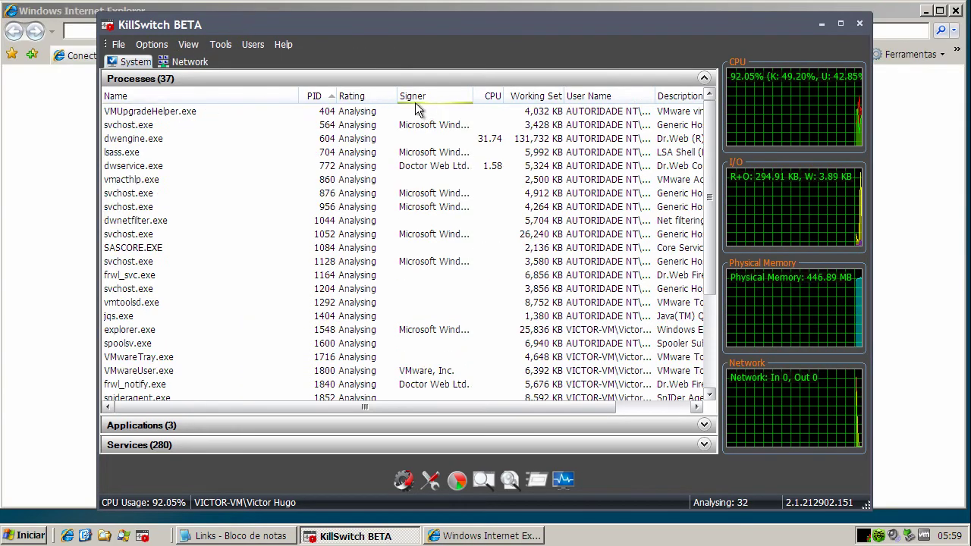
click(823, 24)
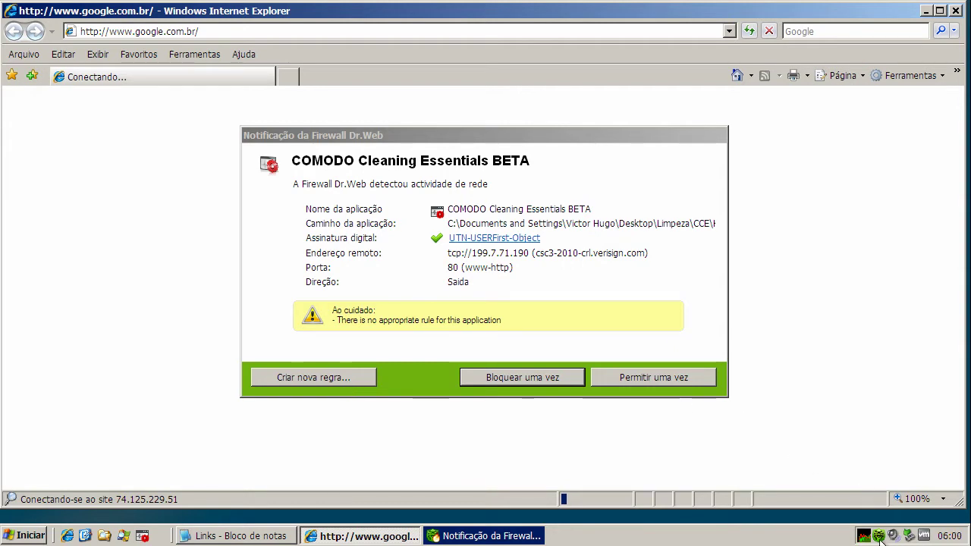
Create a firewall rule for COMODO Cleaning Essentials BETA that allows network connections on port 80 (www-http)
click(335, 374)
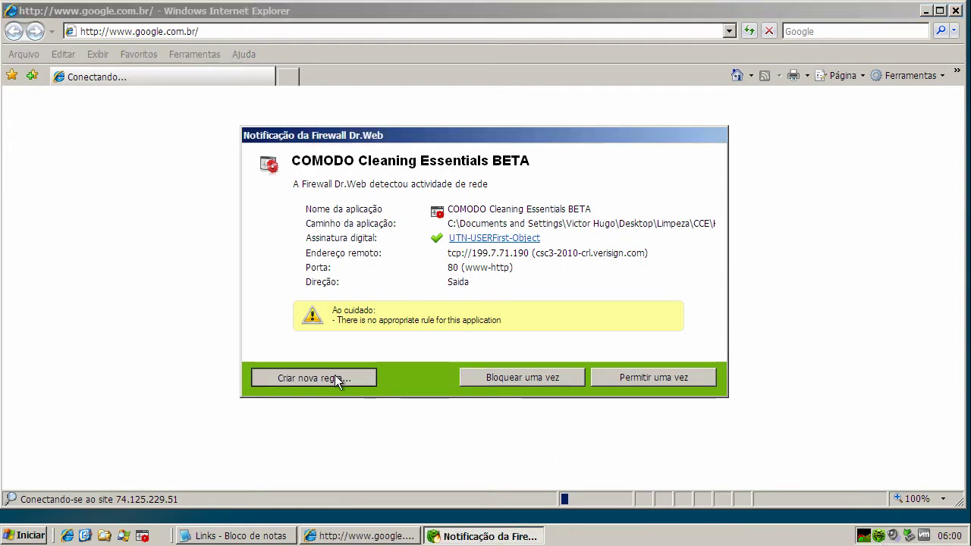
click(414, 237)
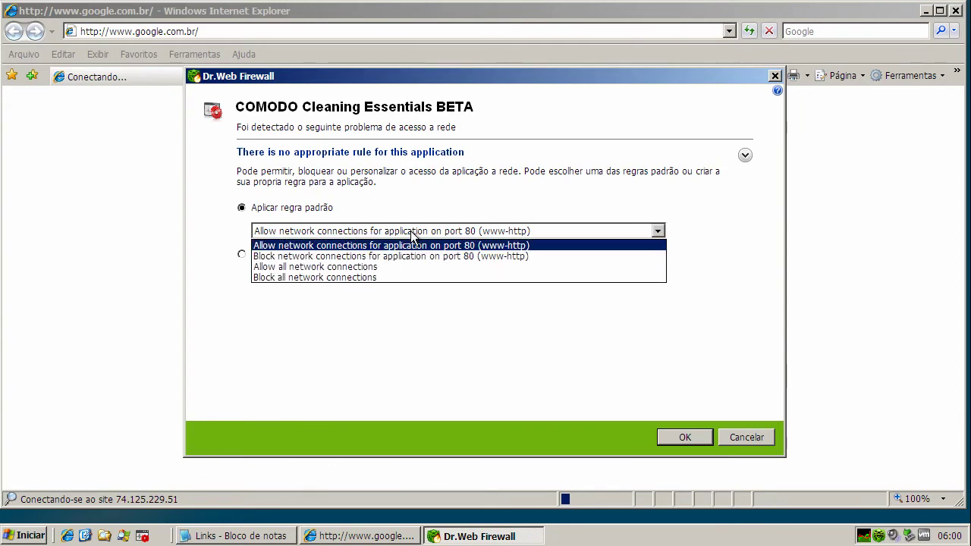
click(414, 237)
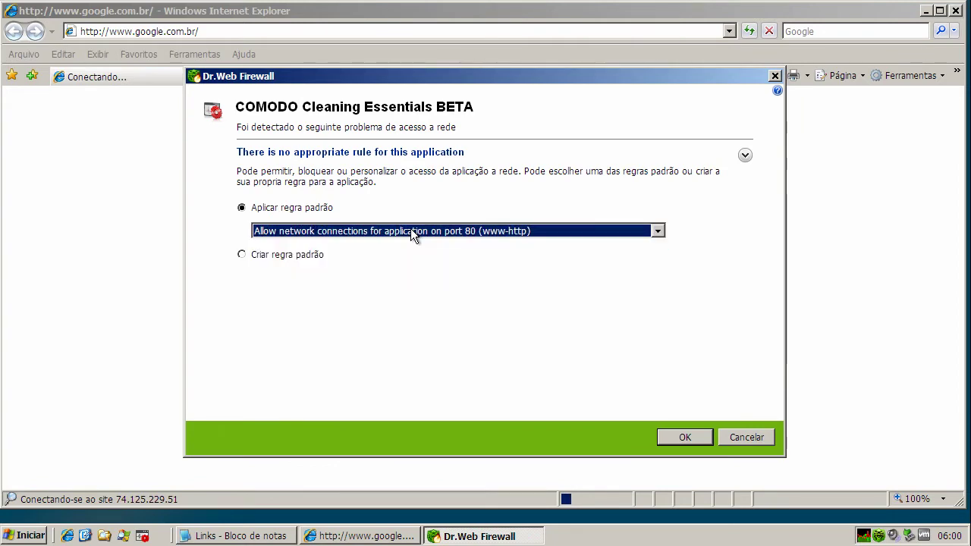
click(694, 438)
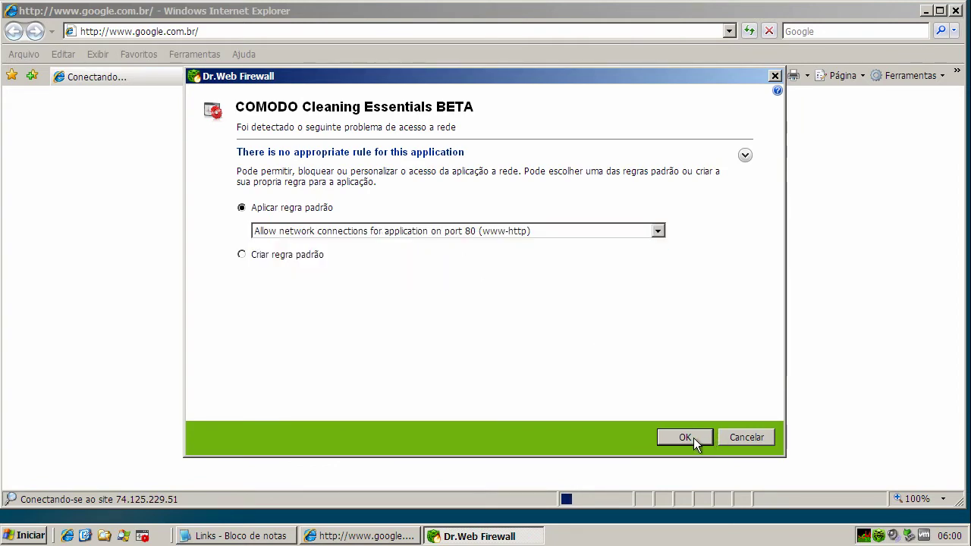
Maximize Internet Explorer, visit the copied address ferrodisma.com/detalles.pdf.exe, and dismiss the Dr.Web notification
click(945, 11)
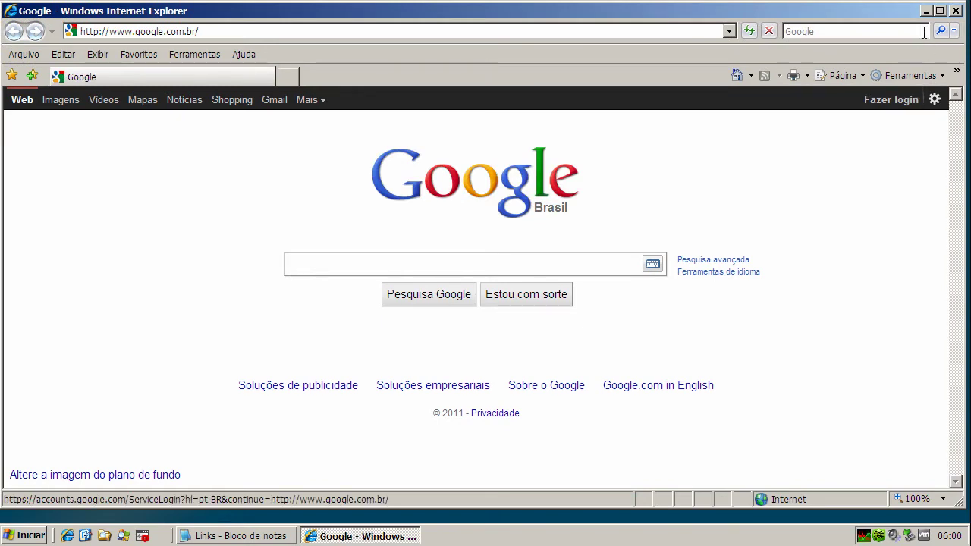
double_click(941, 15)
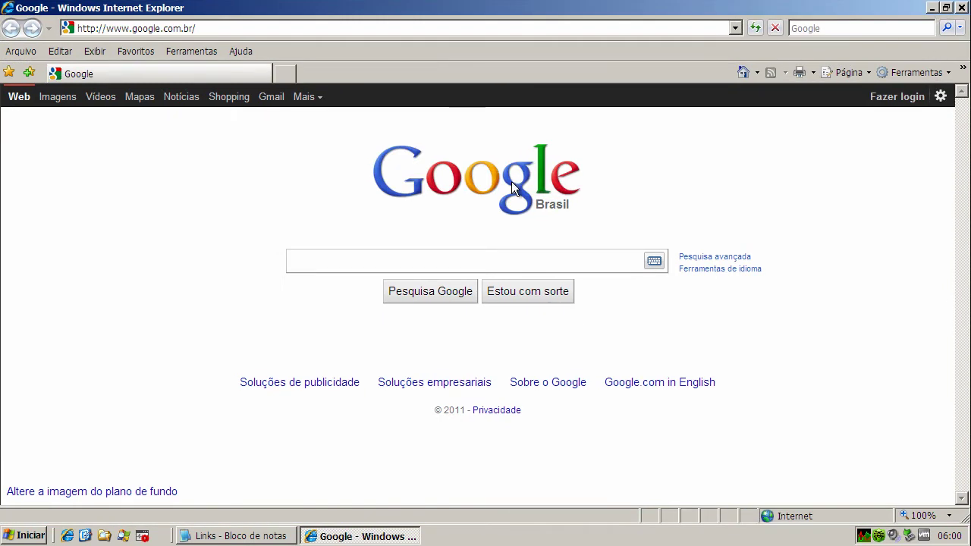
click(121, 29)
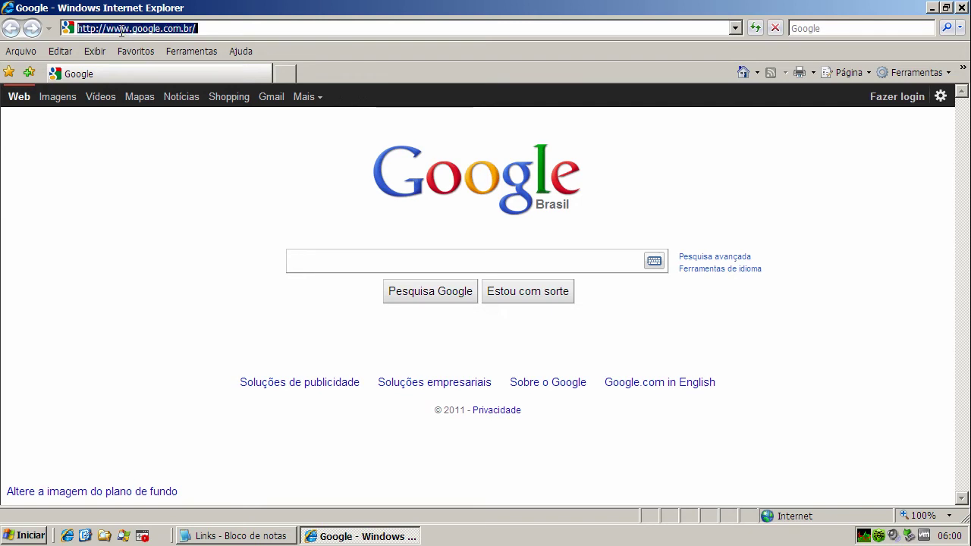
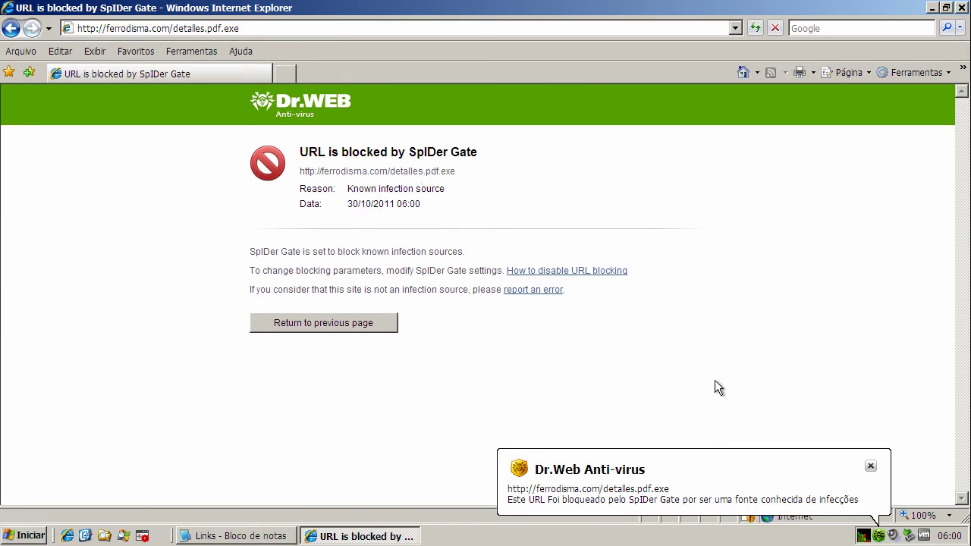
click(871, 466)
Copy the link porkaxcx-conline2a.ru/xxx/xxx_porno.exe from the Links note and visit it in Internet Explorer
click(258, 537)
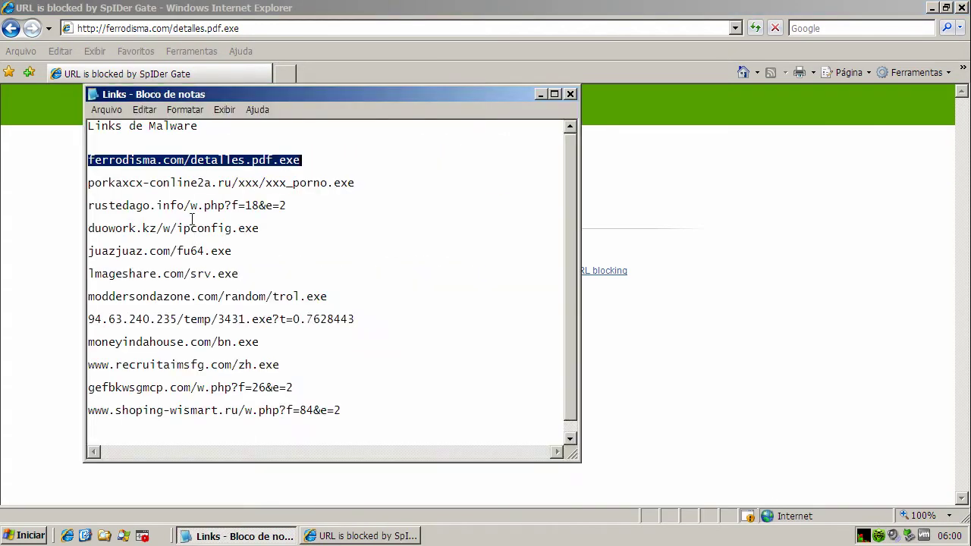
double_click(195, 182)
right_click(197, 183)
click(222, 227)
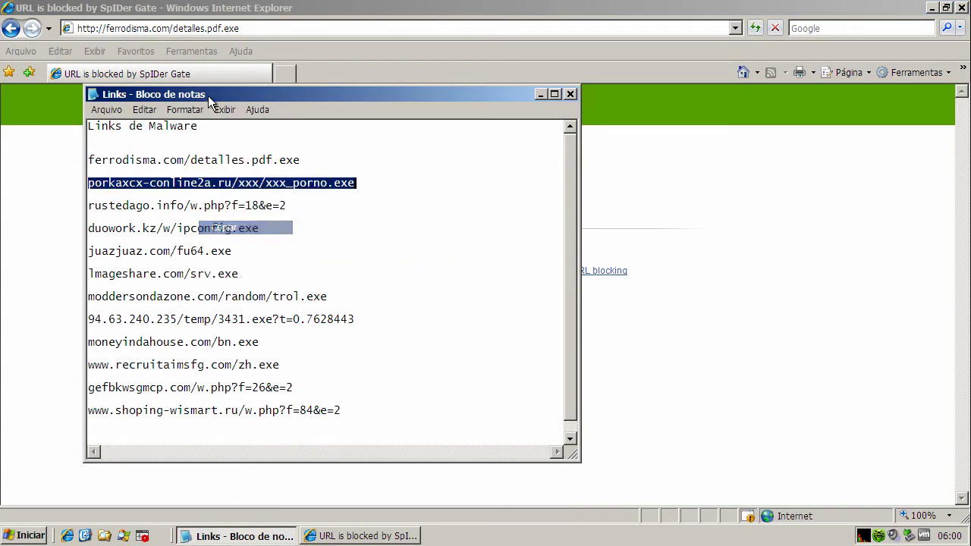
click(202, 31)
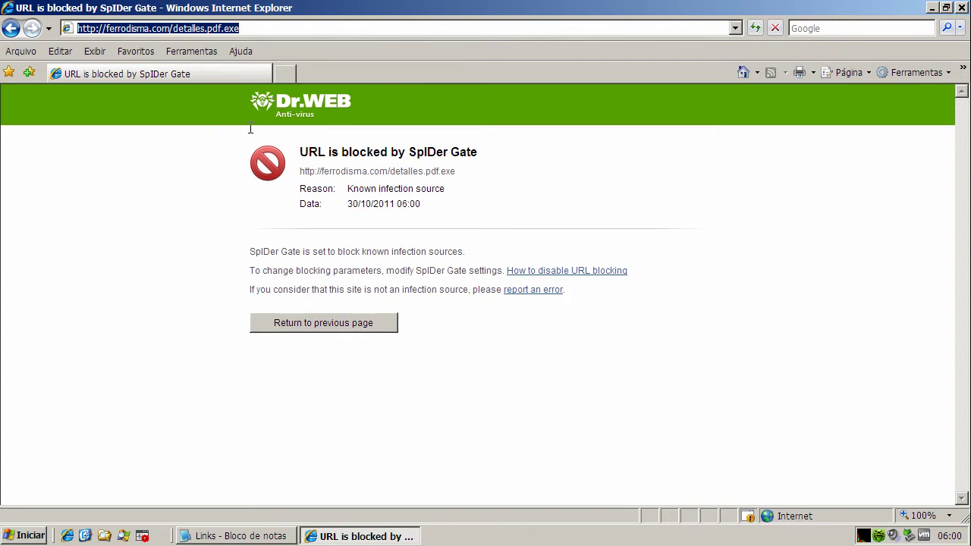
key(ctrl+v)
key(Return)
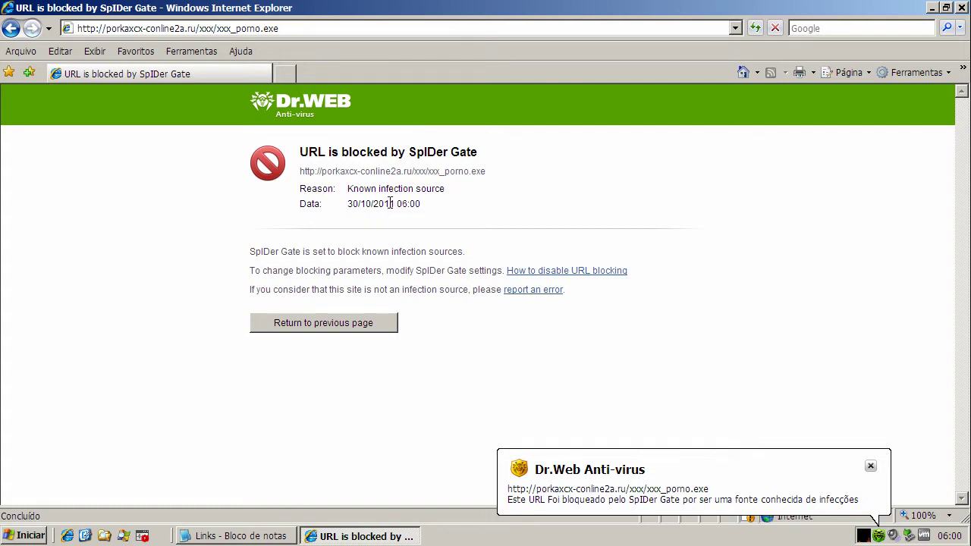
Copy the link rustedago.info/w.php?f=18&e=2 from the Links note, visit it in Internet Explorer, and return to the home page
click(746, 72)
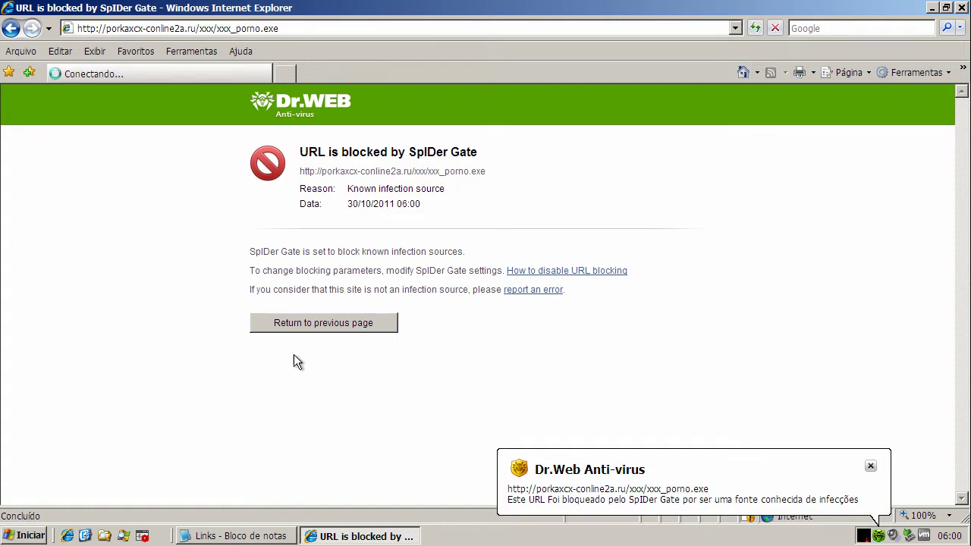
click(228, 535)
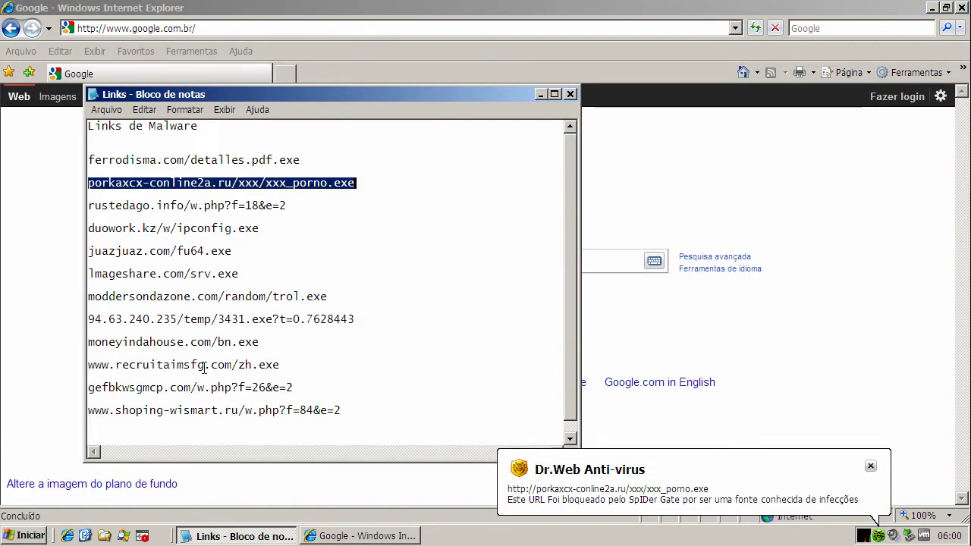
drag(88, 205, 286, 206)
right_click(213, 204)
click(239, 247)
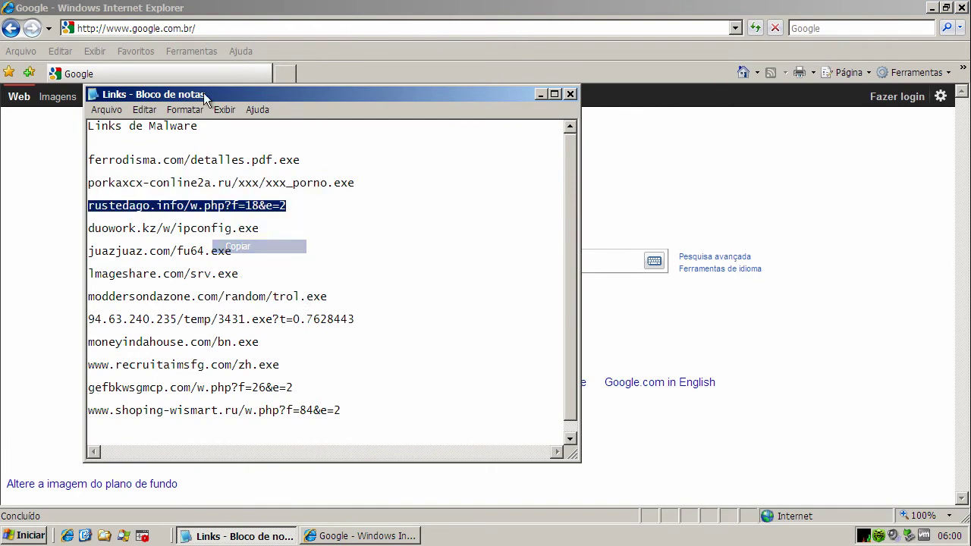
click(191, 29)
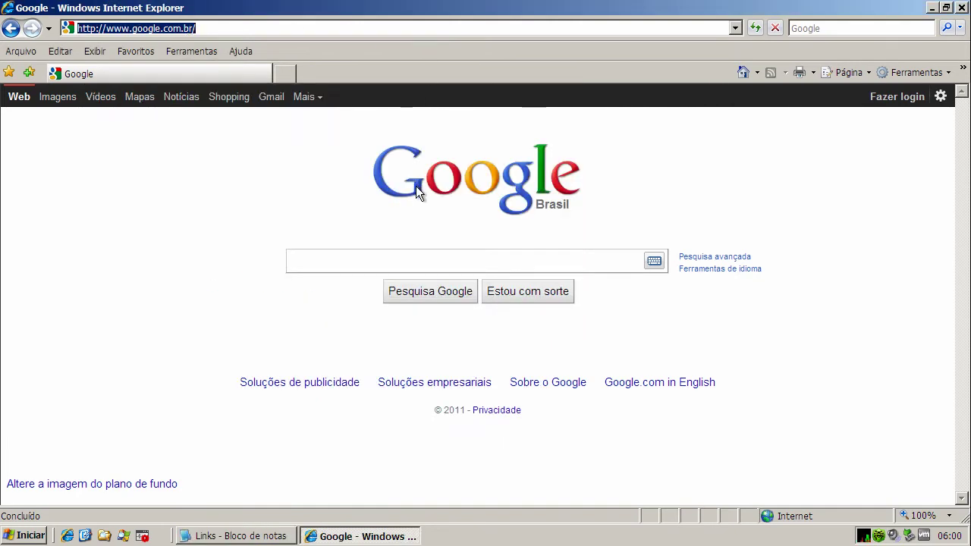
key(ctrl+v)
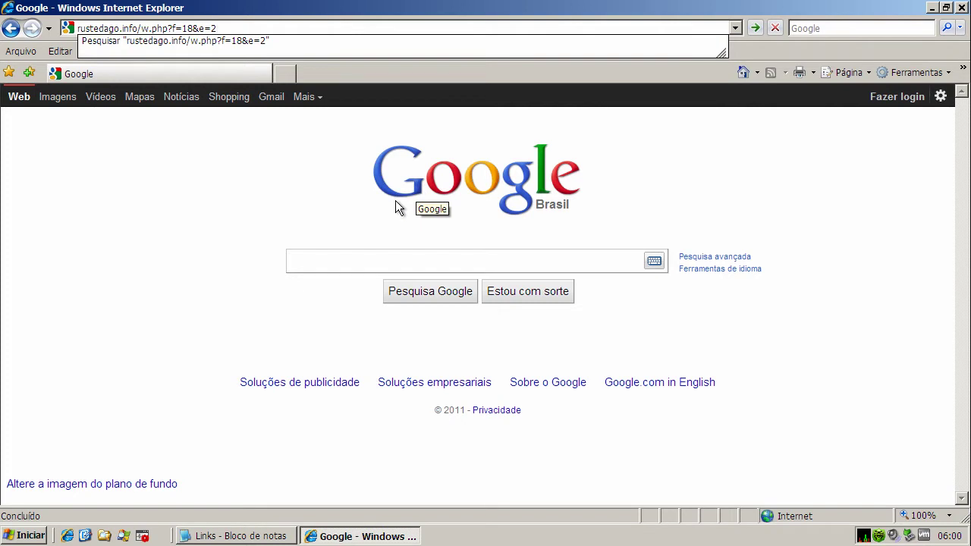
key(Return)
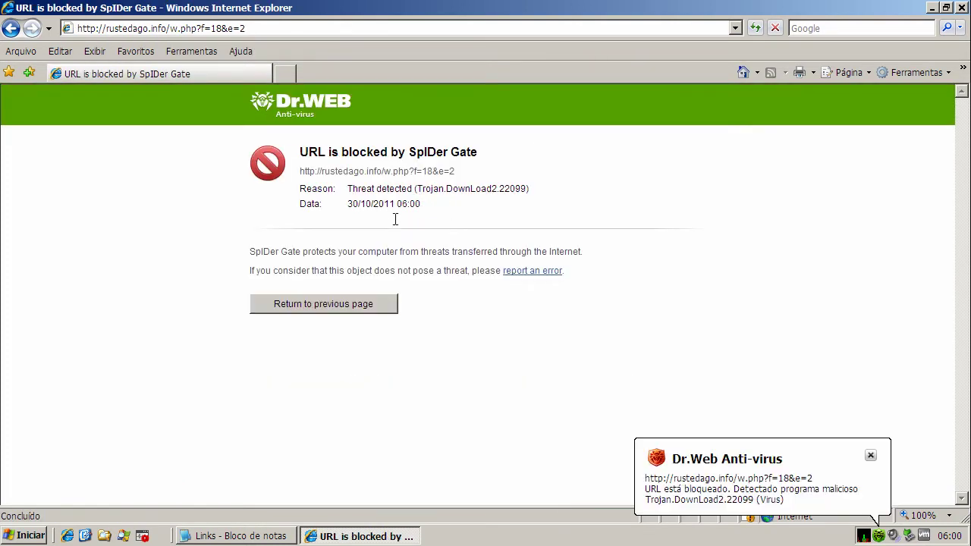
click(745, 73)
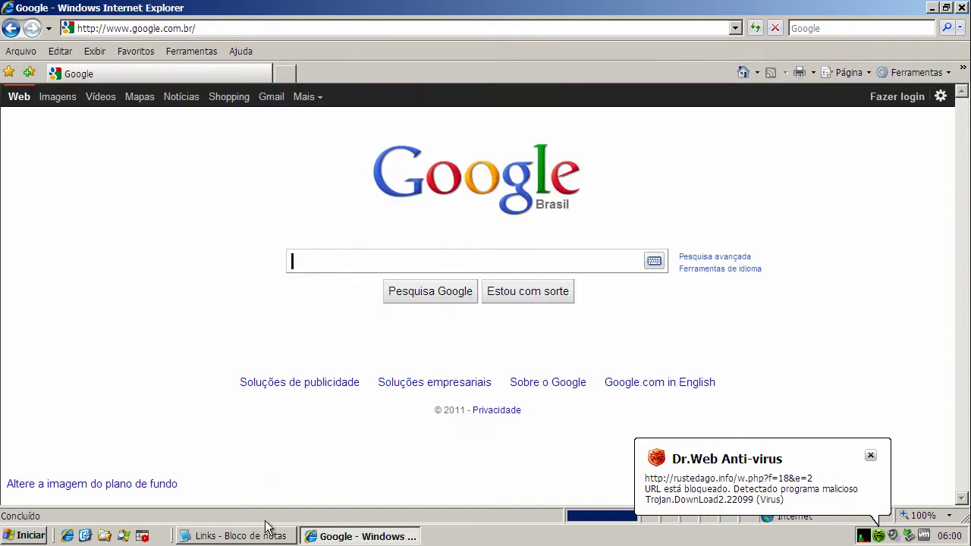
Copy the link duowork.kz/w/ipconfig.exe from the Links note, visit it in Internet Explorer, and return to the home page
click(258, 536)
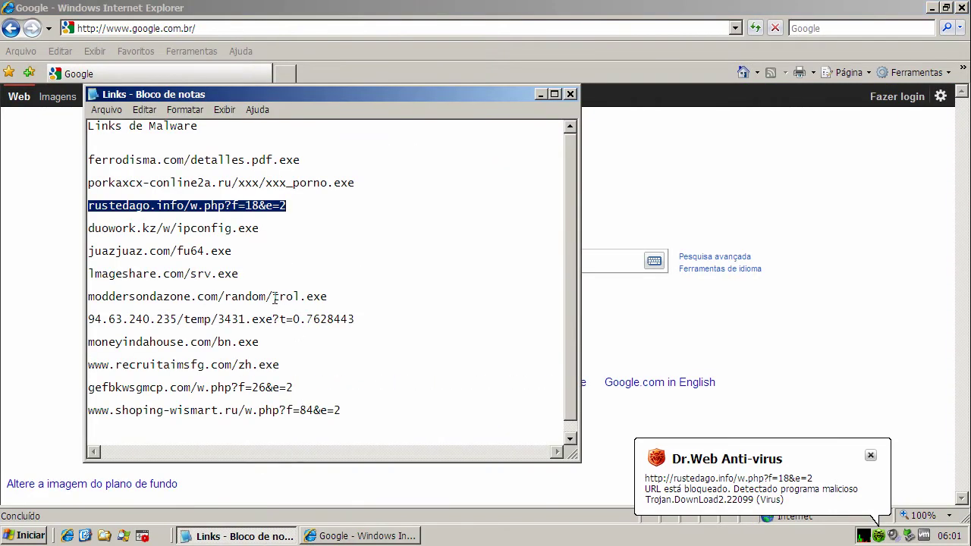
double_click(232, 229)
right_click(231, 233)
click(257, 274)
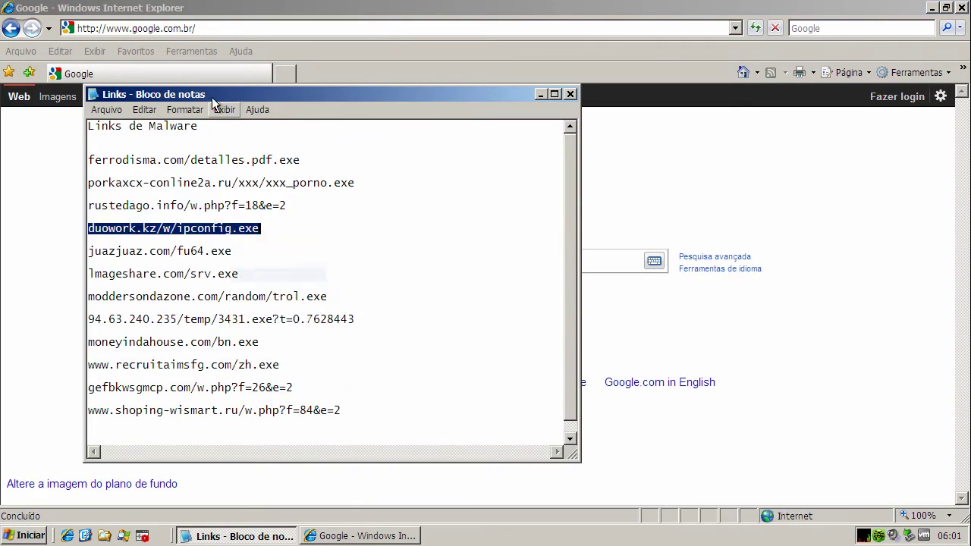
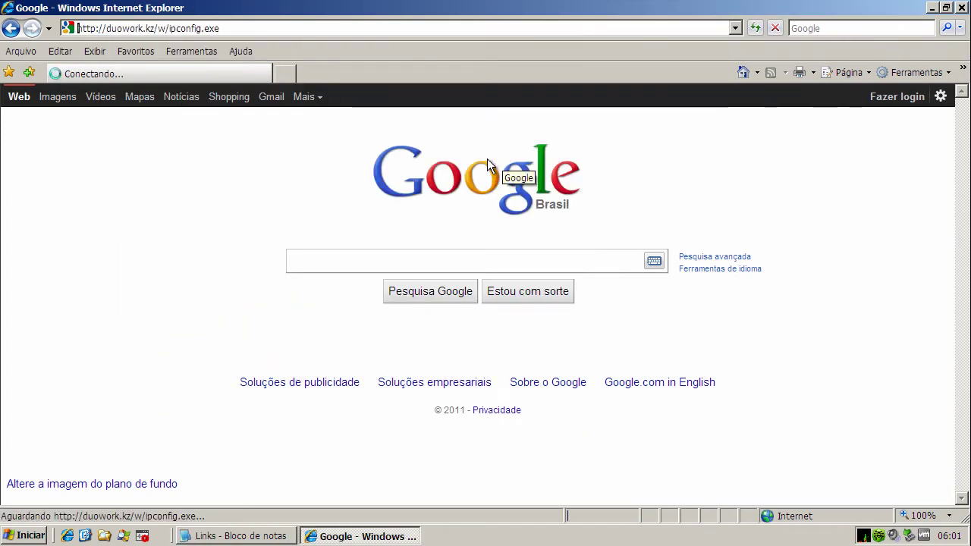
click(742, 74)
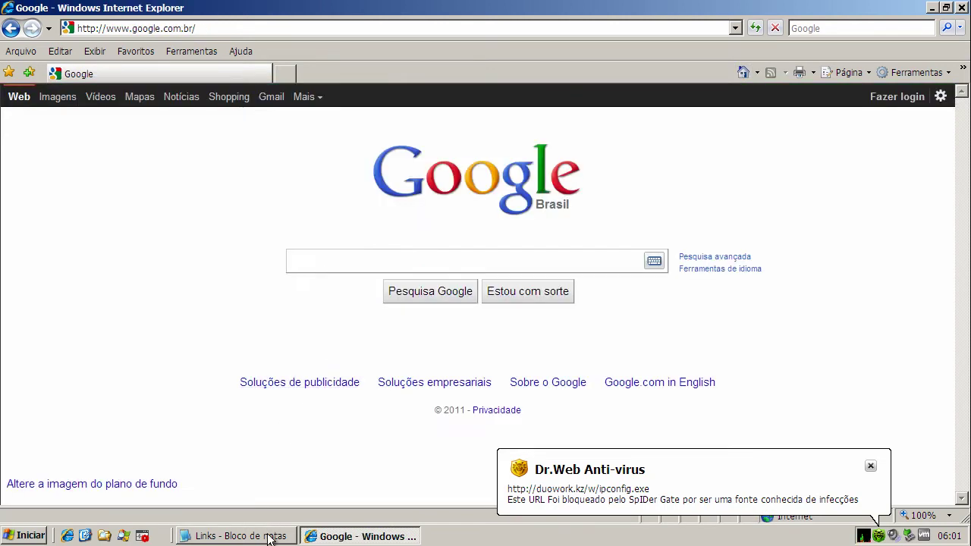
Copy the link juazjuaz.com/fu64.exe from the Links note, visit it in Internet Explorer, and return to the home page
click(268, 535)
double_click(228, 251)
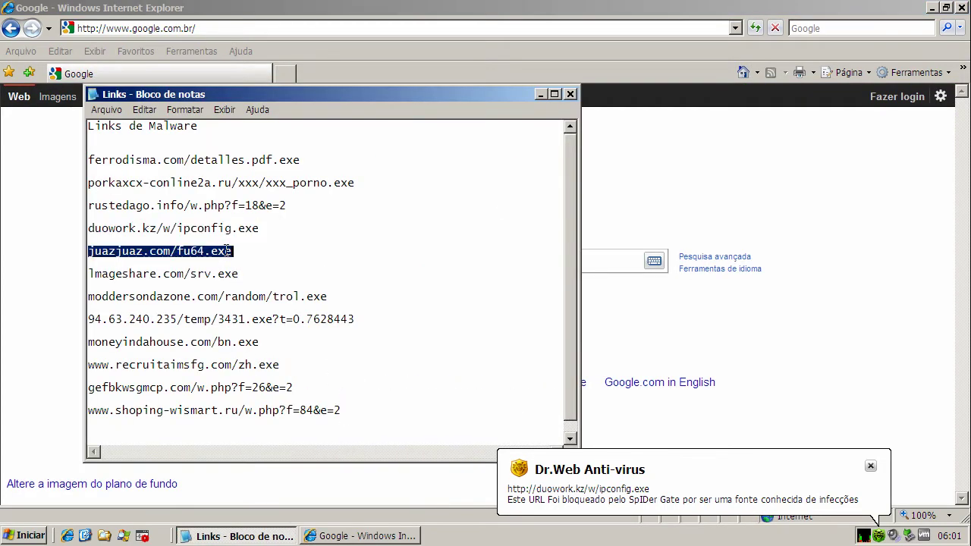
right_click(227, 251)
click(262, 293)
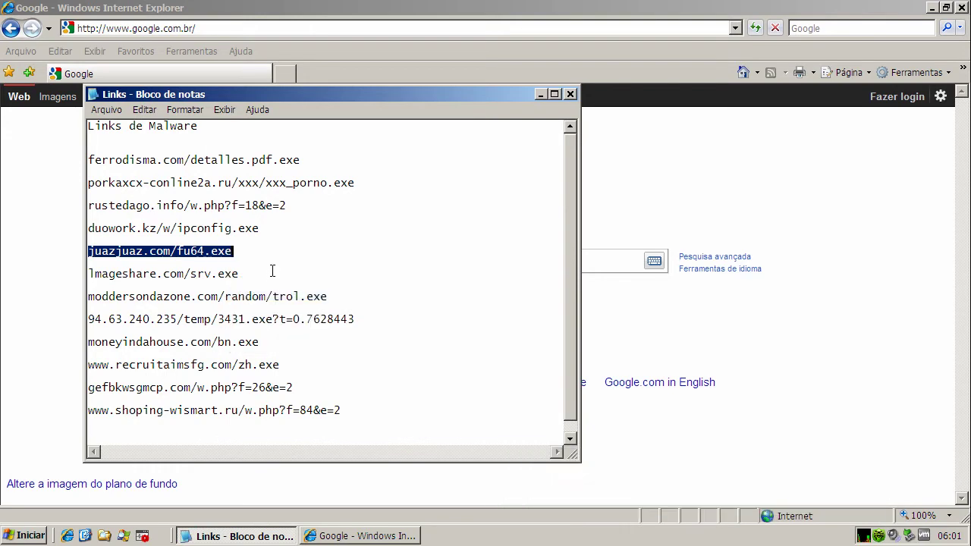
click(540, 94)
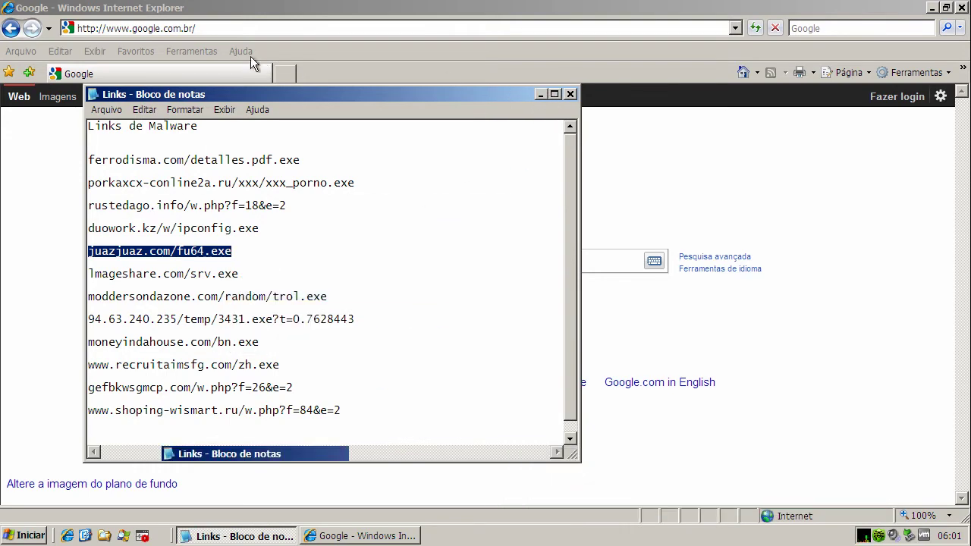
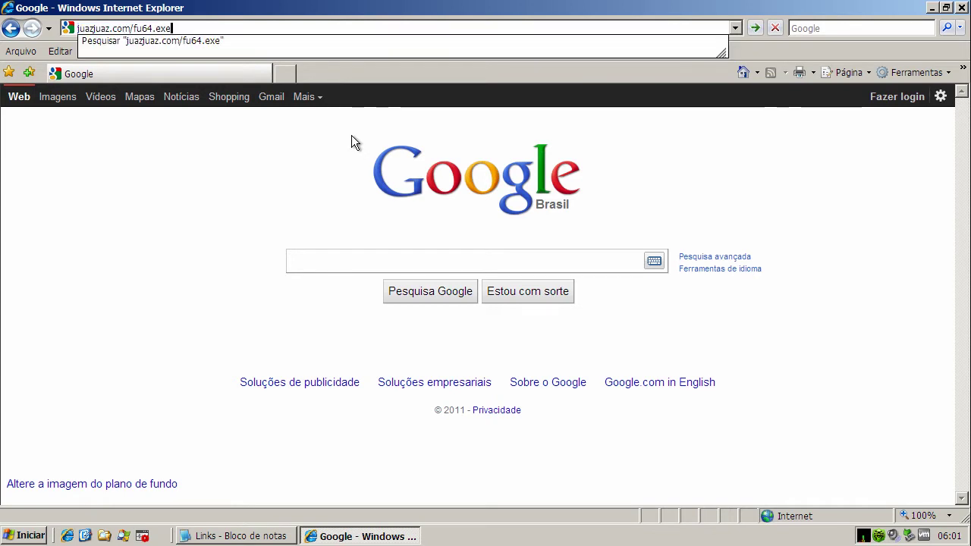
key(Return)
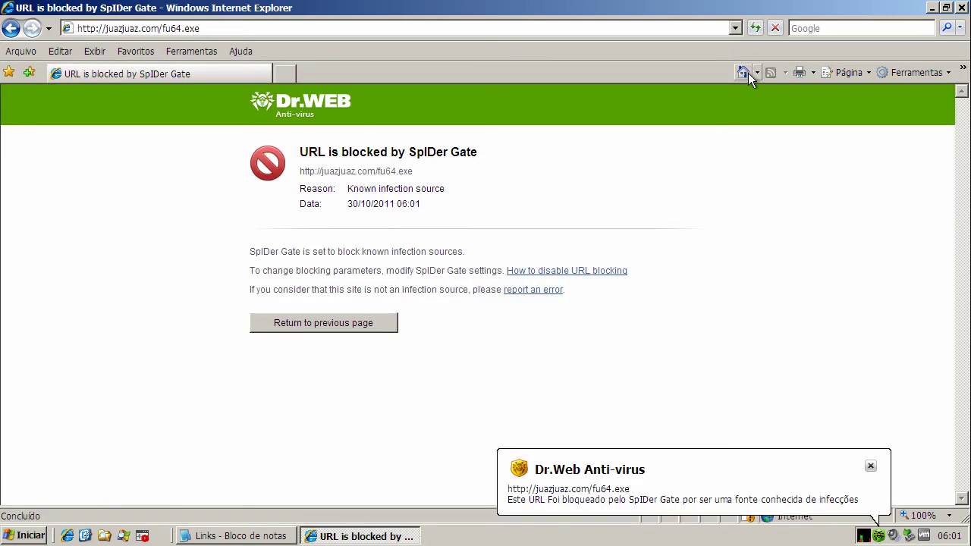
click(744, 73)
Copy the link lmageshare.com/srv.exe from the Links note, visit it in Internet Explorer, and return to the home page
click(235, 535)
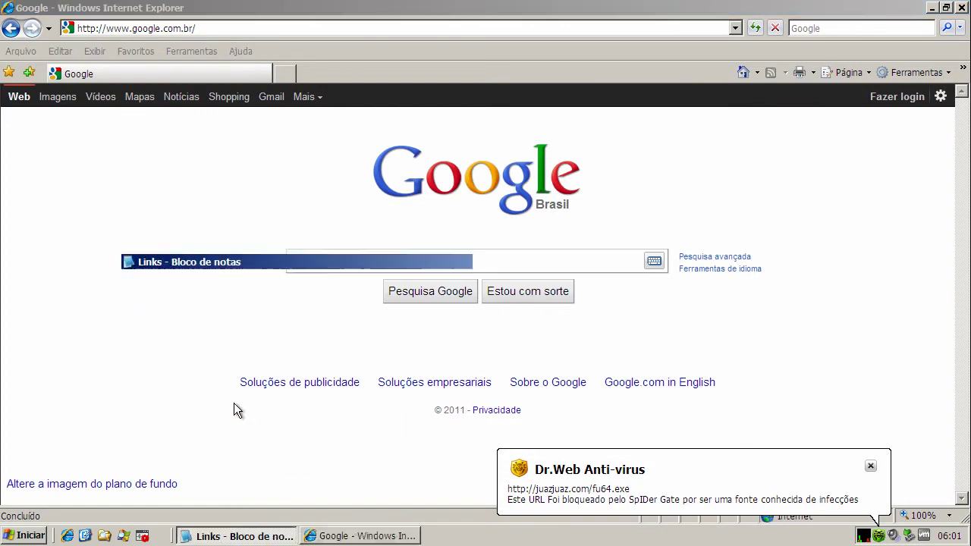
click(226, 275)
double_click(226, 275)
right_click(228, 277)
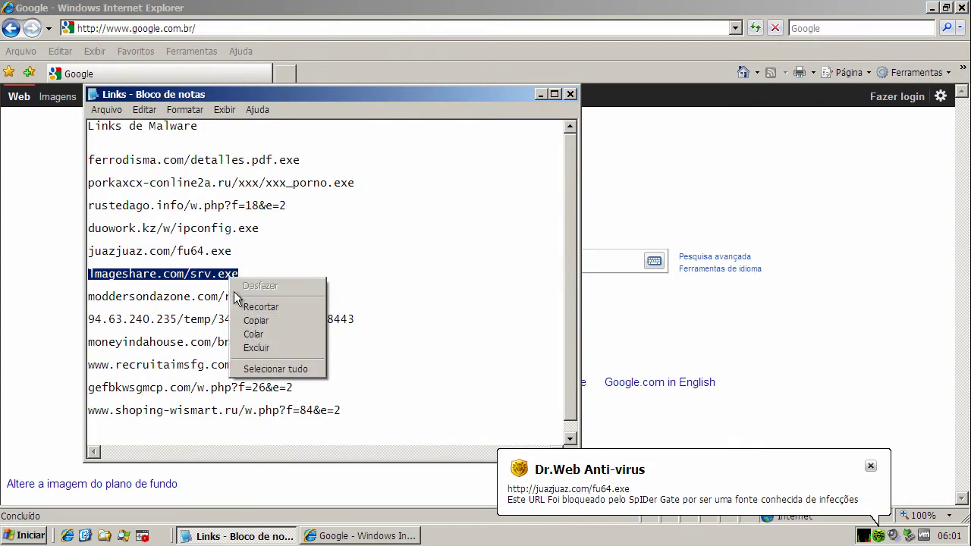
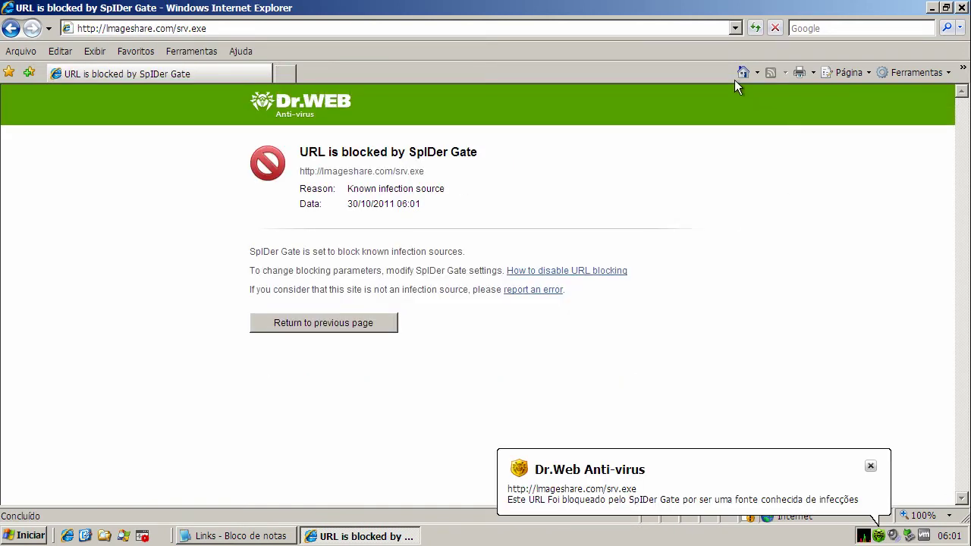
click(737, 73)
Copy the link moddersondazone.com/random/trol.exe from the Links note, visit it in Internet Explorer, and return to the home page
click(224, 536)
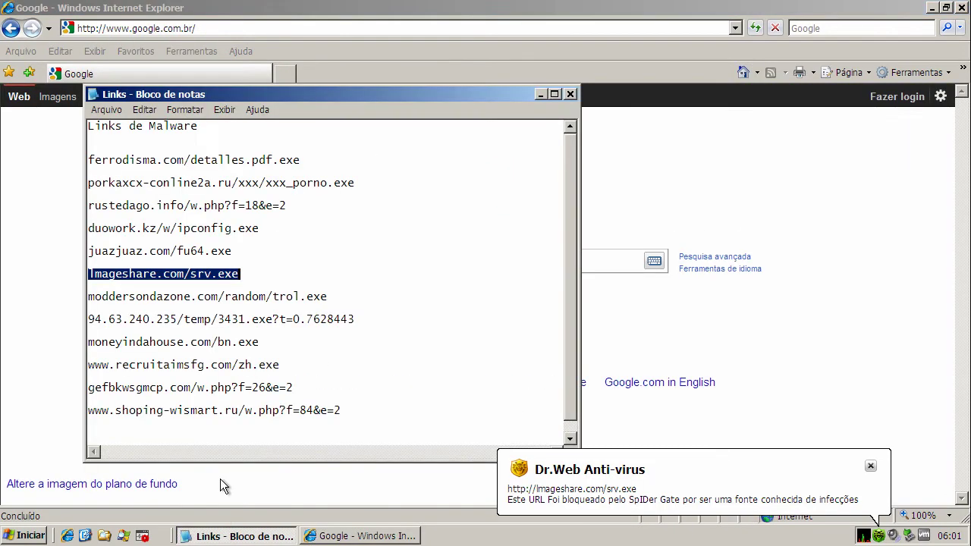
double_click(232, 297)
right_click(234, 297)
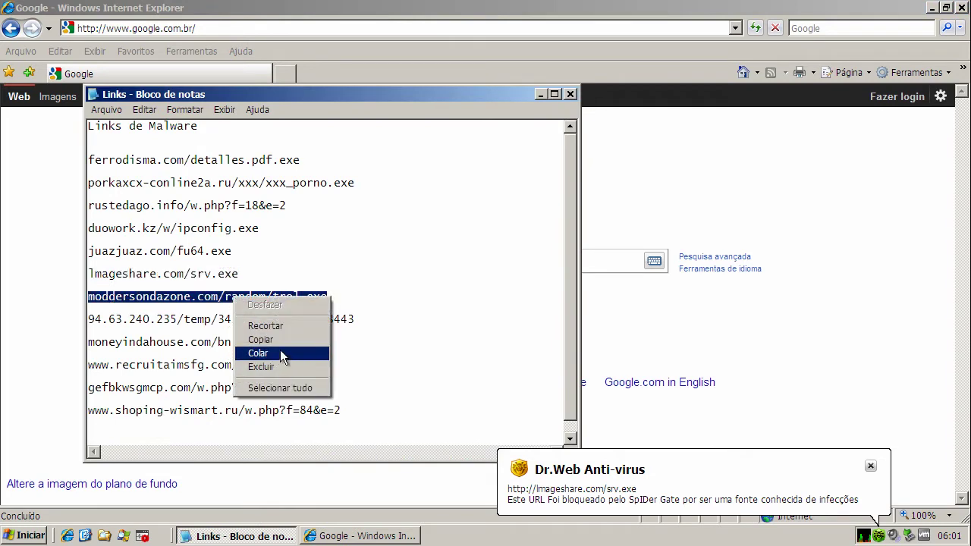
click(260, 339)
click(175, 28)
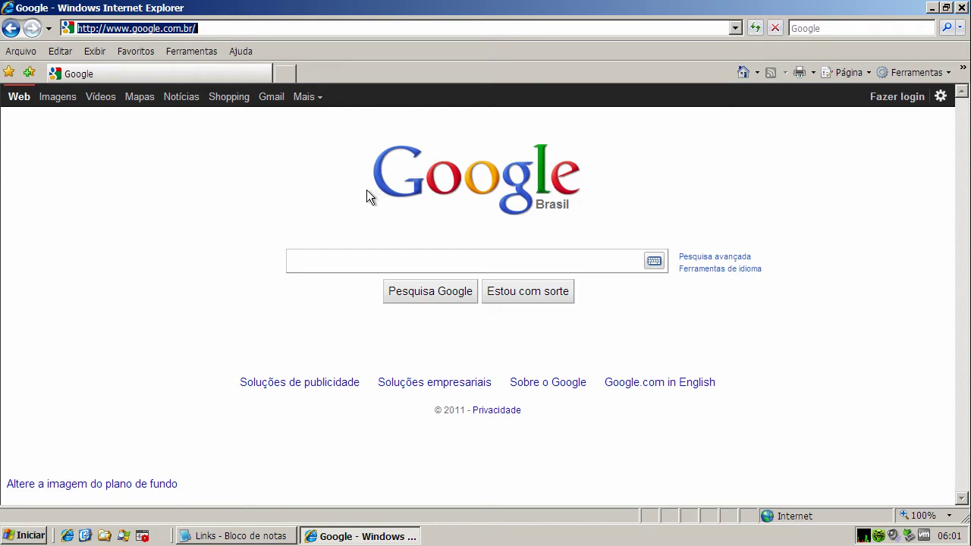
key(ctrl+v)
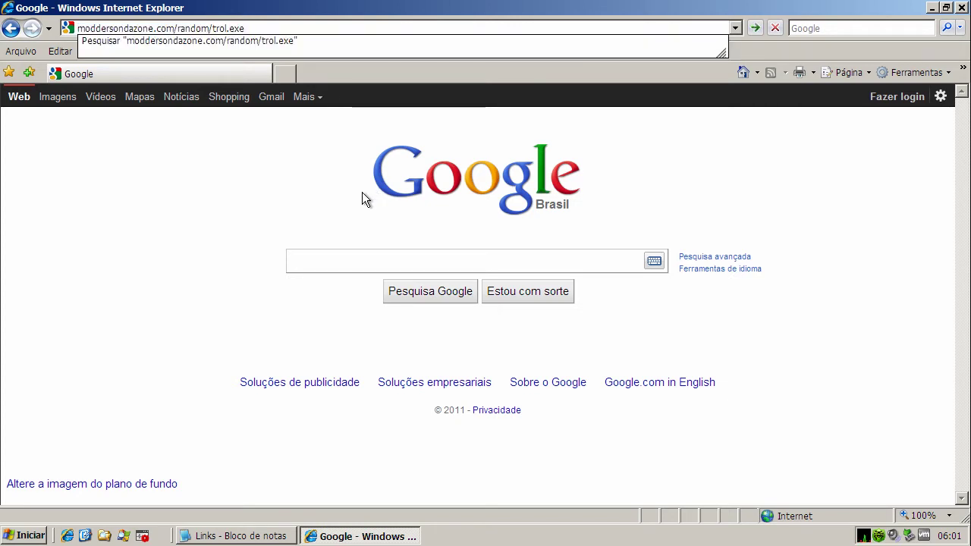
key(Return)
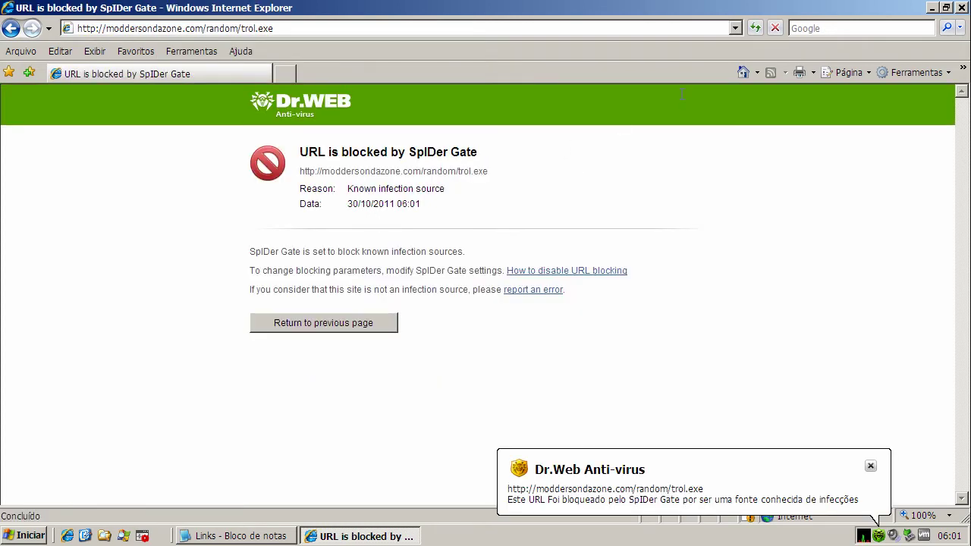
click(743, 72)
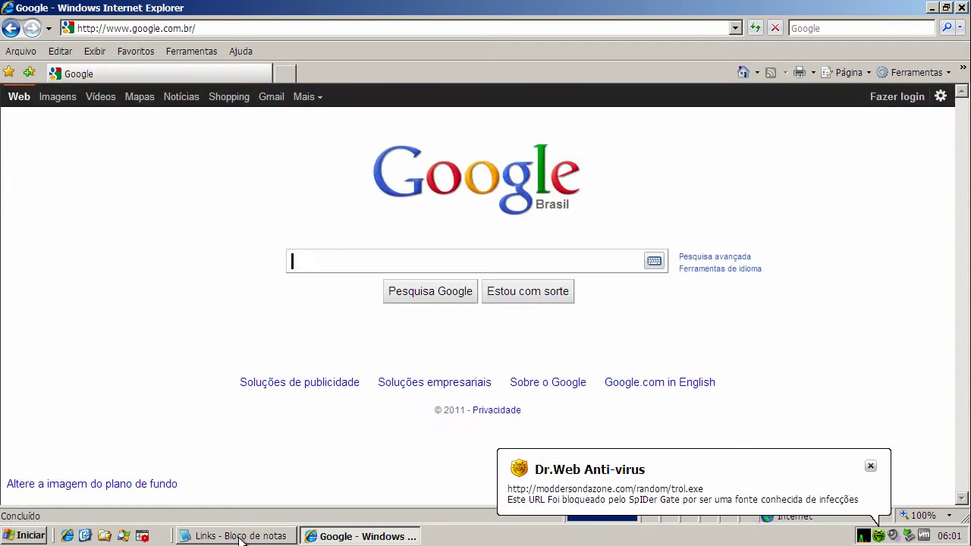
Copy the link 94.63.240.235/temp/3431.exe?t=0.7628443 from the Links note, visit it in Internet Explorer, and return to the home page
key(alt+Tab)
double_click(200, 321)
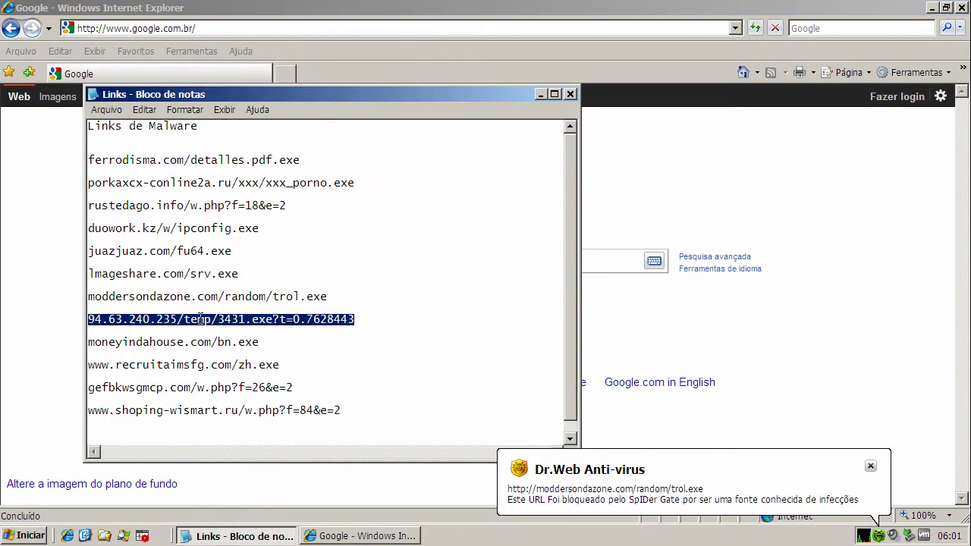
right_click(201, 321)
click(247, 363)
click(542, 94)
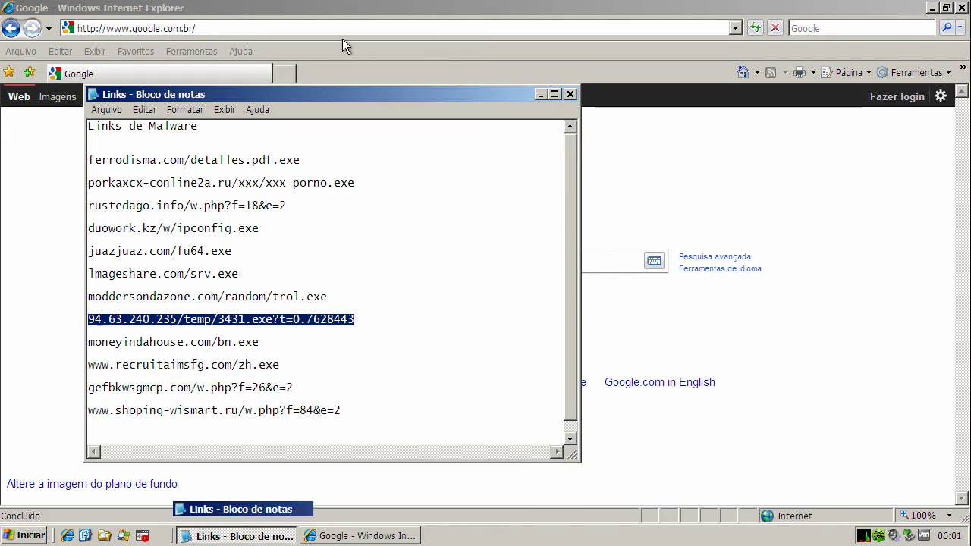
click(274, 33)
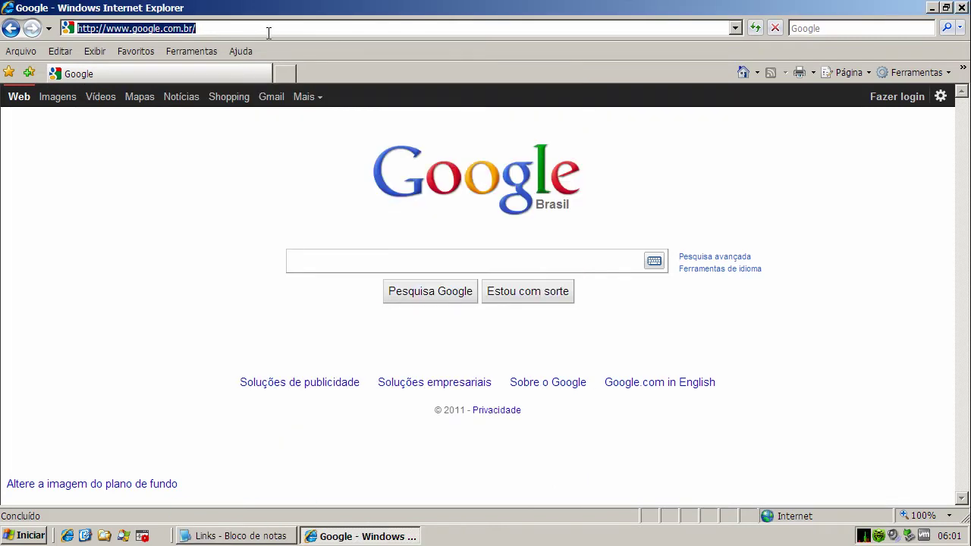
key(ctrl+v)
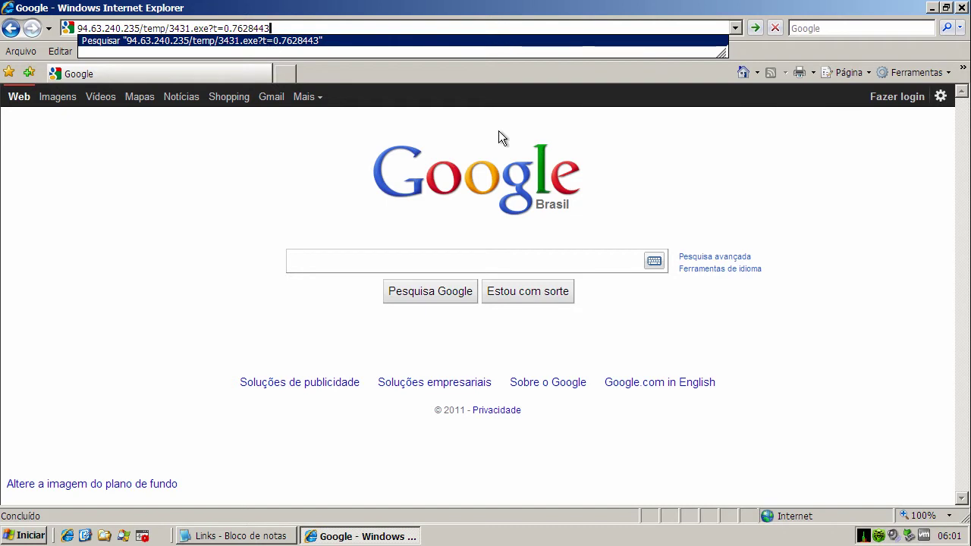
key(Return)
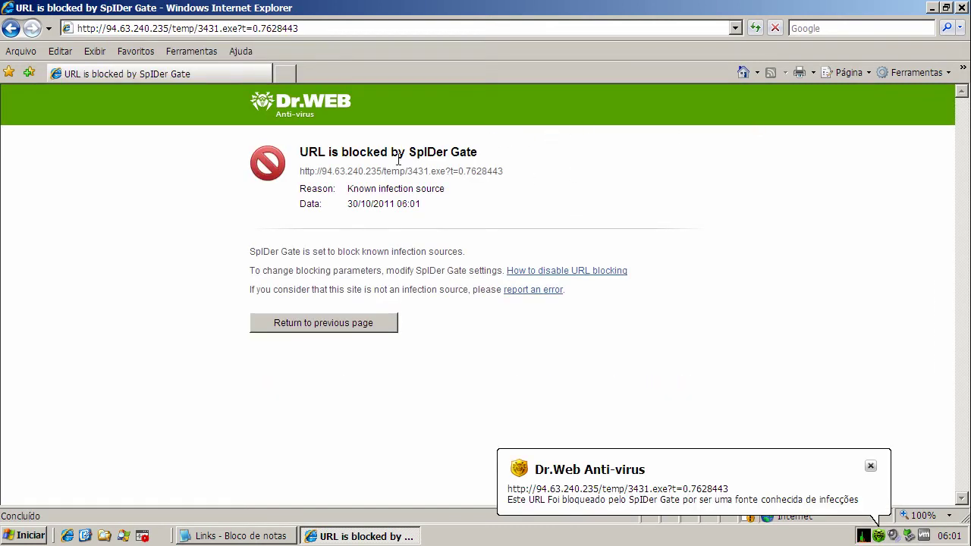
click(749, 70)
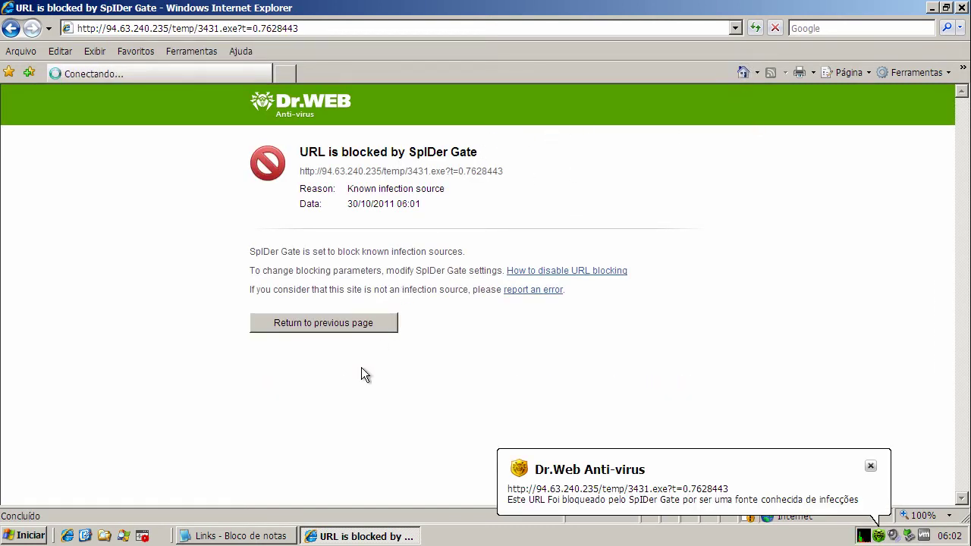
Copy the link moneyindahouse.com/bn.exe from the Links note, visit it in Internet Explorer, and return to the home page
click(243, 535)
double_click(239, 342)
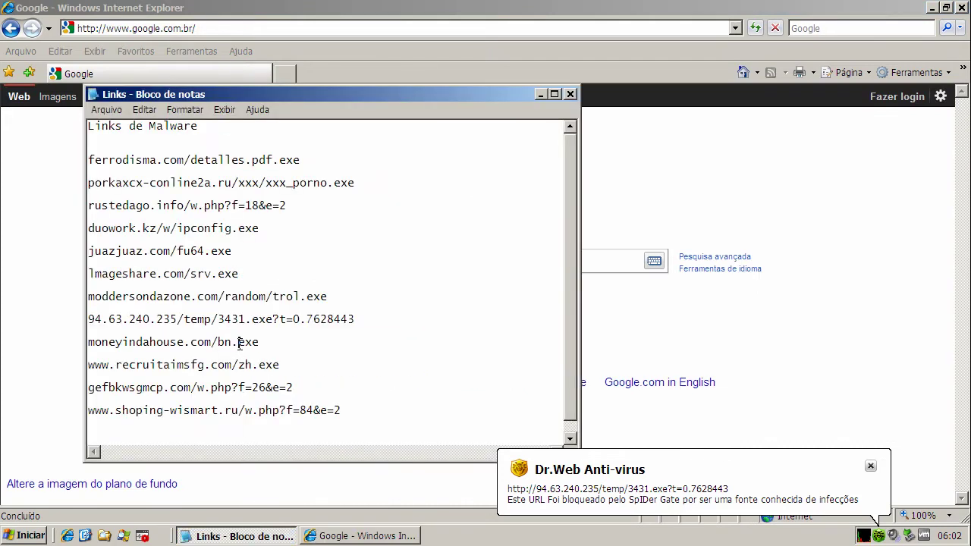
right_click(240, 345)
click(268, 388)
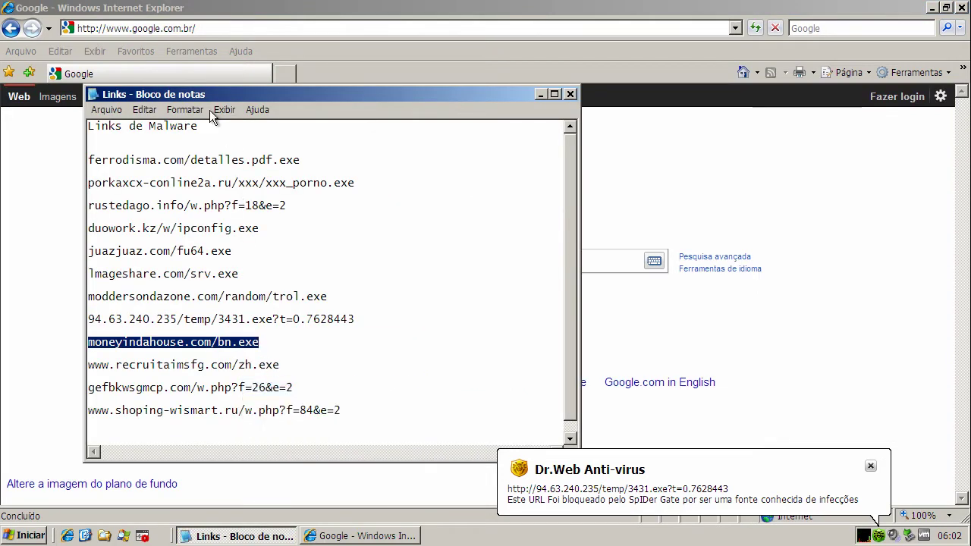
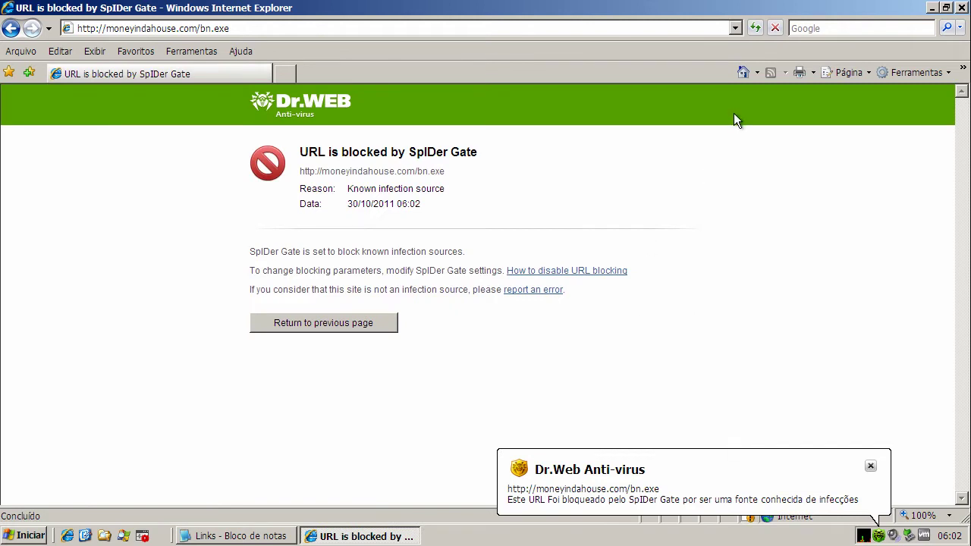
click(744, 75)
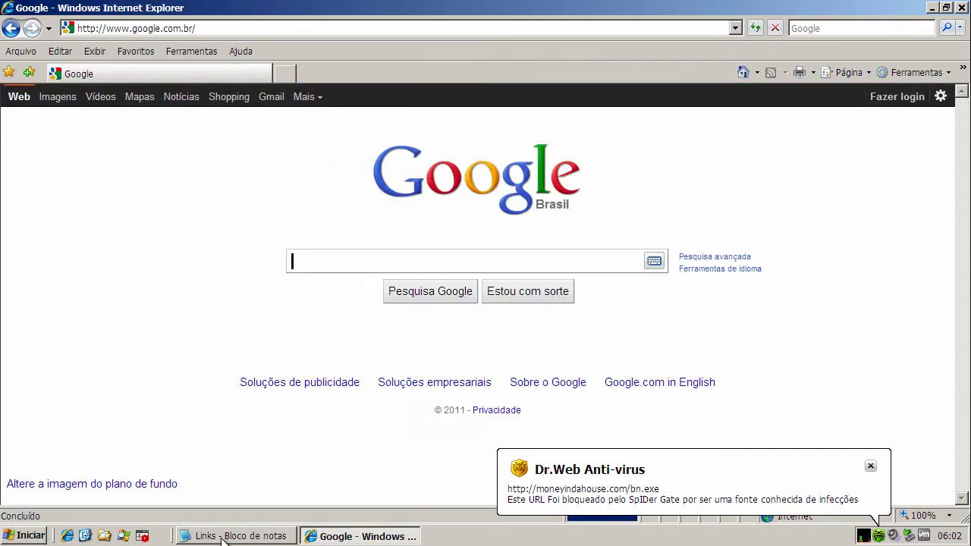
click(237, 536)
double_click(220, 365)
right_click(220, 365)
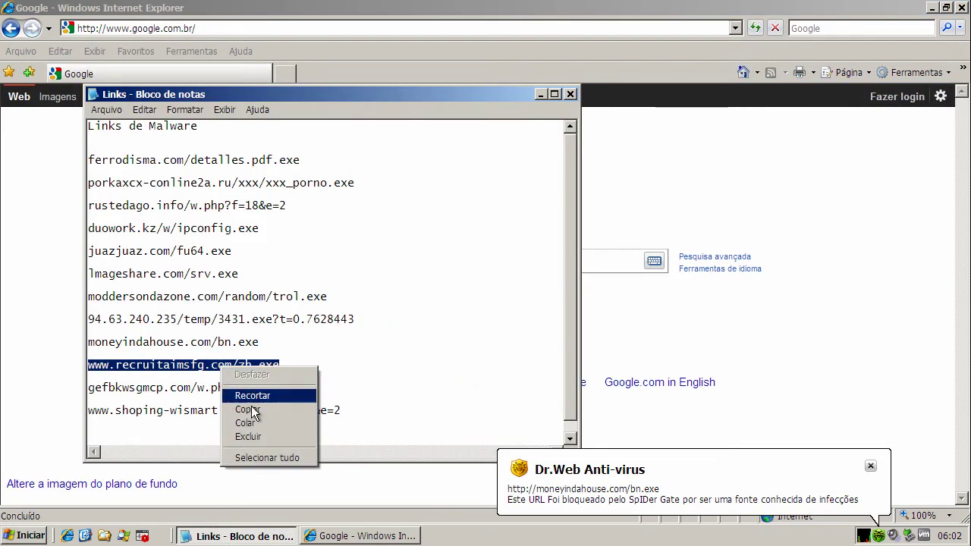
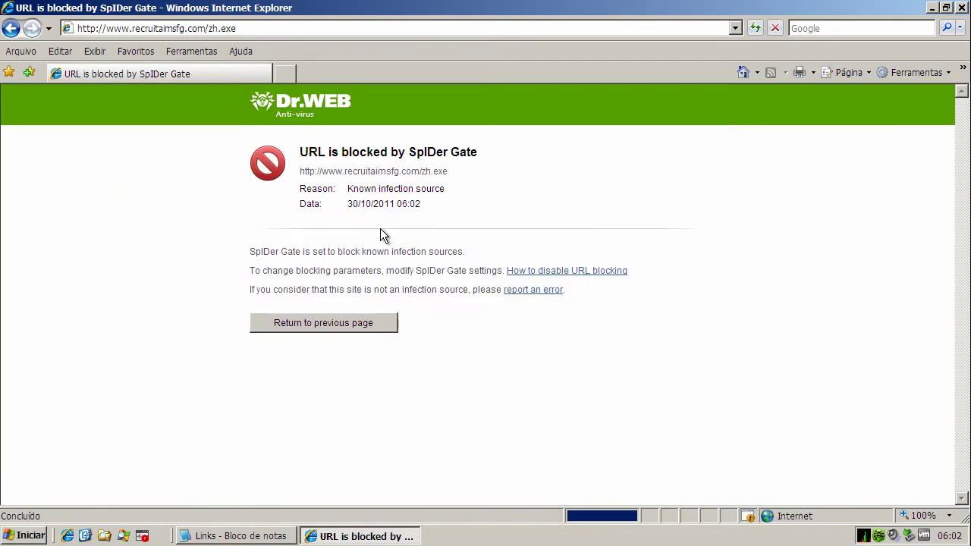
click(743, 72)
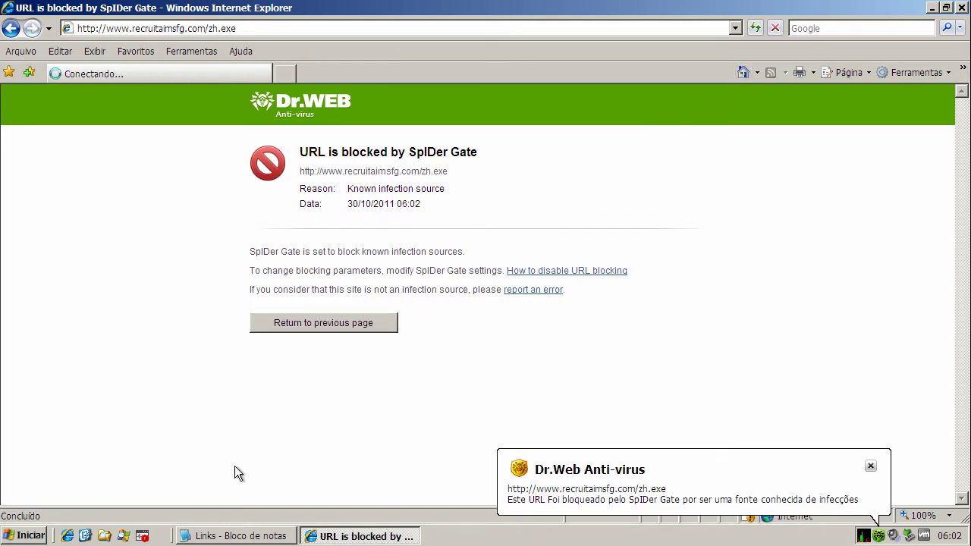
Copy the link gefbkwsgmcp.com/w.php?f=26&e=2 from the Links note, visit it in Internet Explorer, and return to the home page
click(240, 536)
double_click(236, 387)
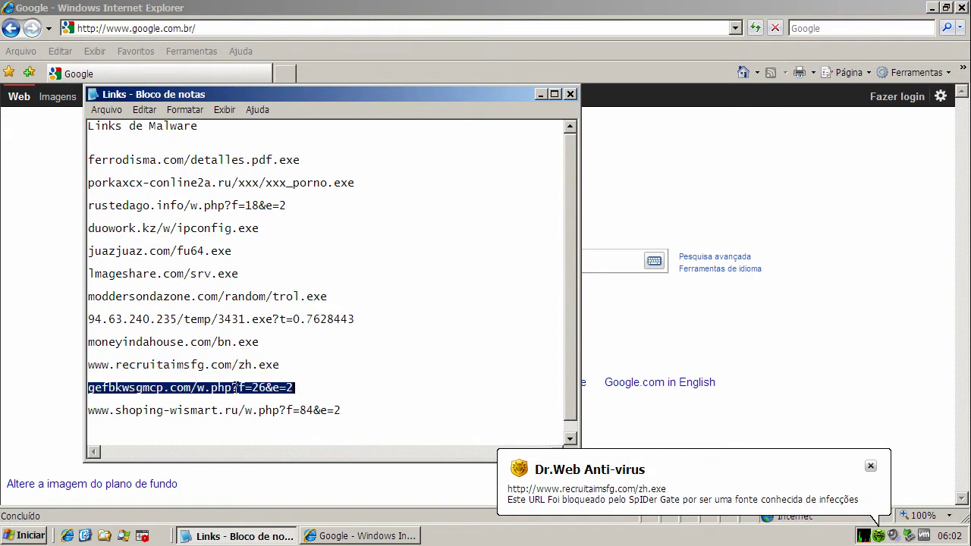
right_click(236, 387)
click(264, 430)
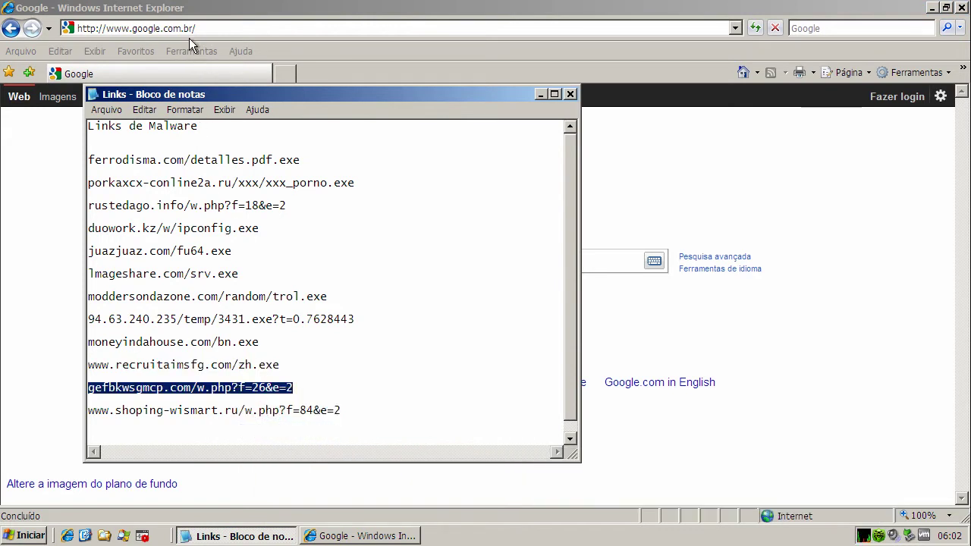
click(188, 28)
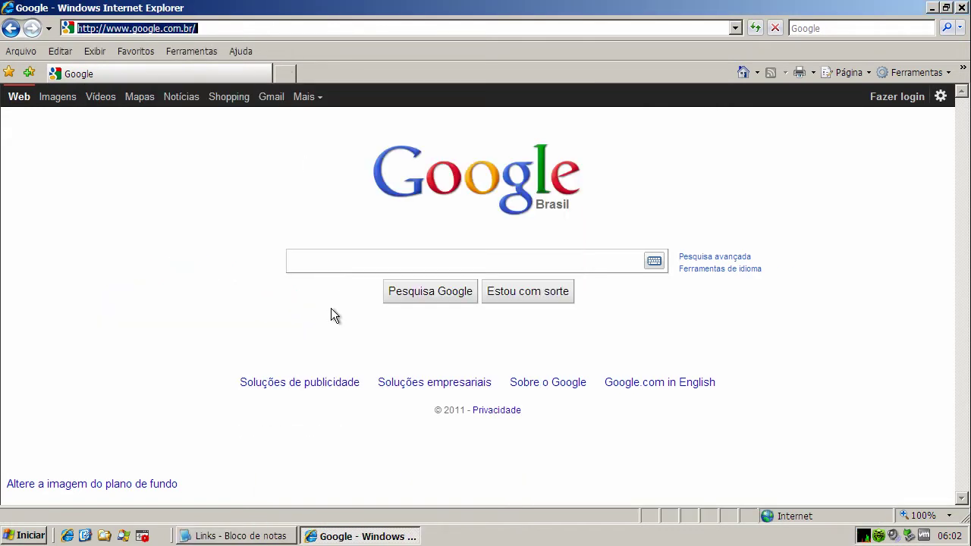
key(ctrl+v)
key(Return)
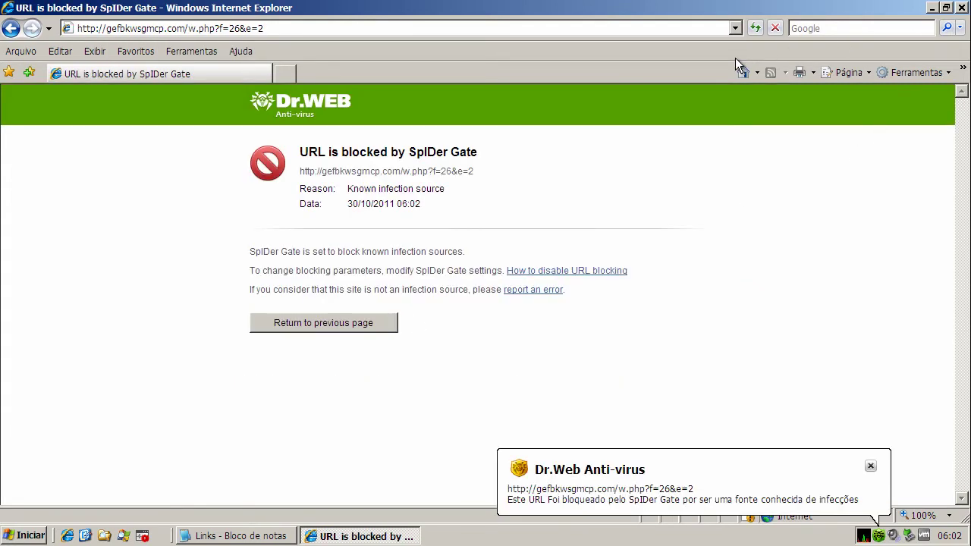
click(743, 72)
click(237, 536)
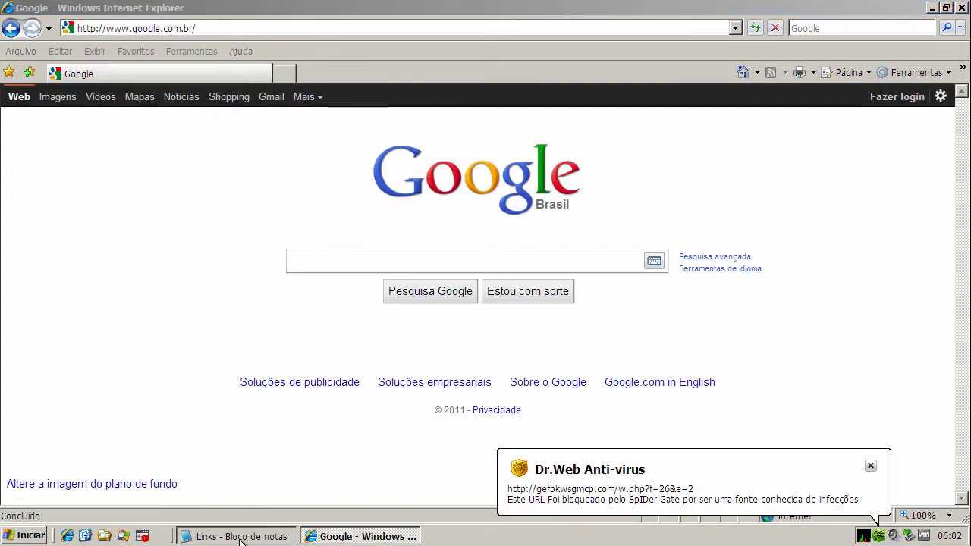
triple_click(241, 410)
right_click(242, 410)
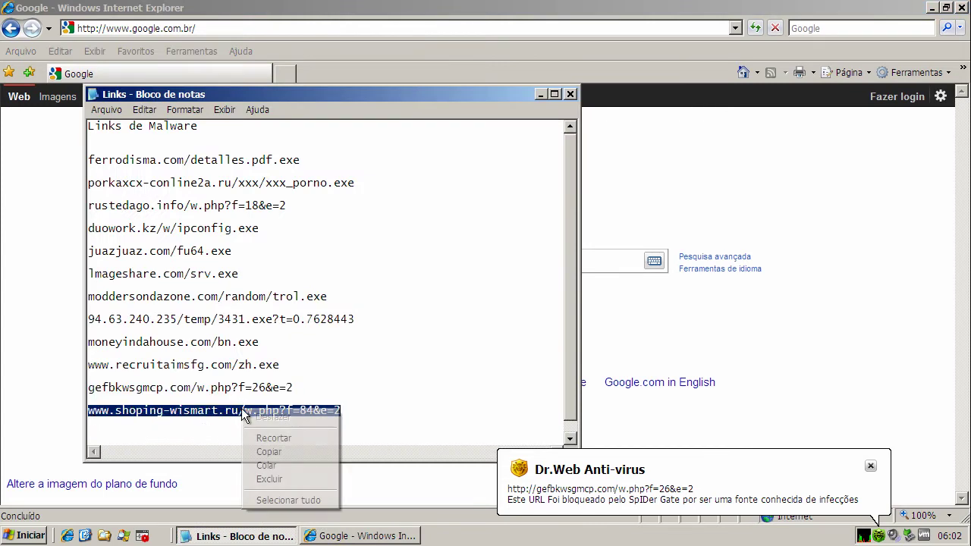
click(266, 451)
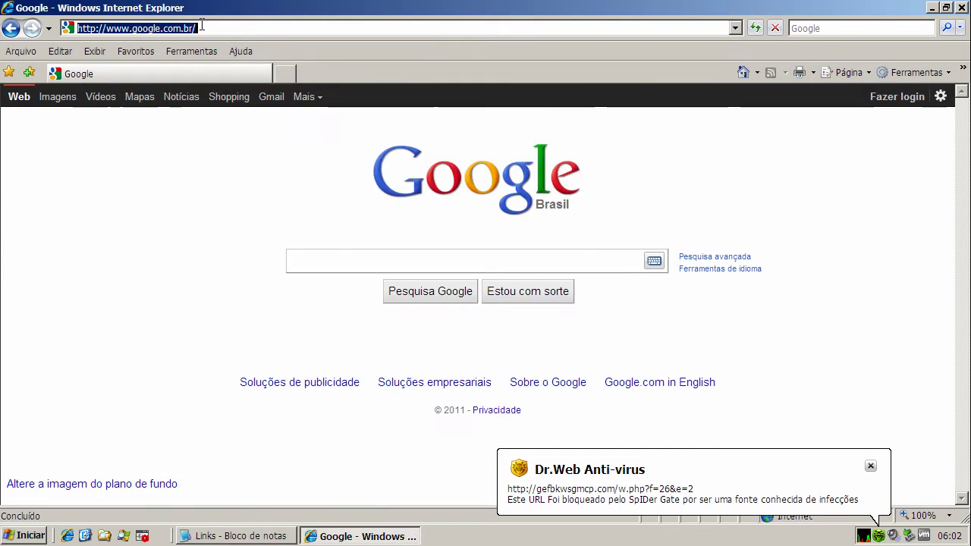
click(174, 28)
key(ctrl+v)
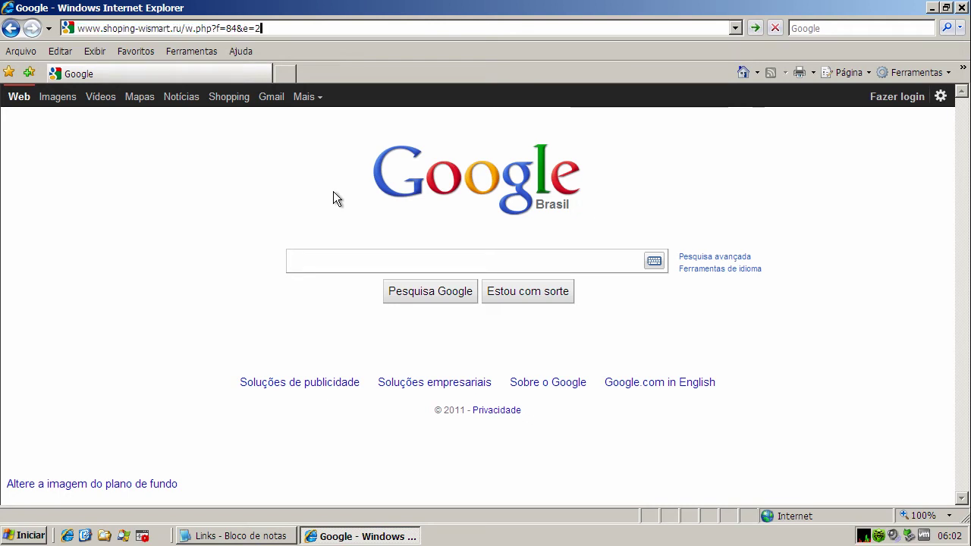
key(Return)
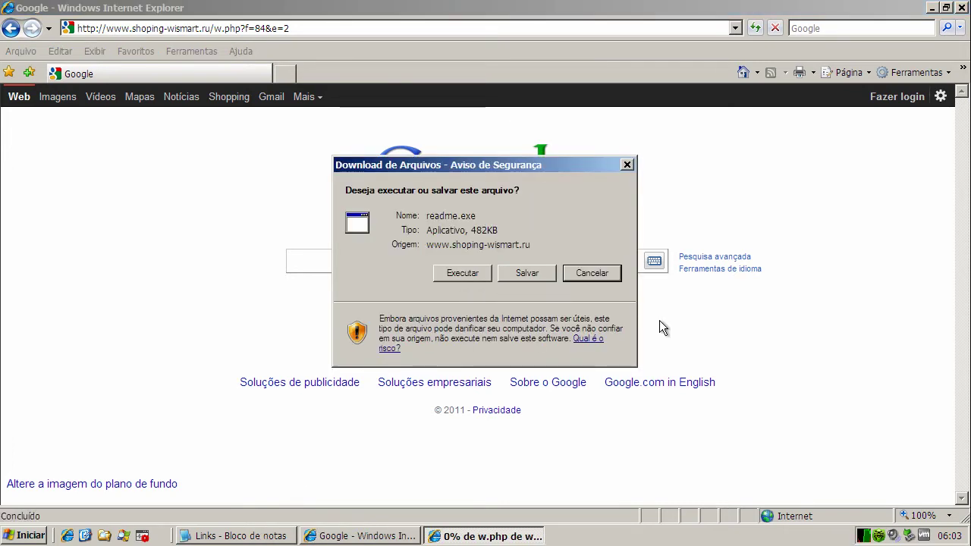
Run the offered readme.exe despite its unverified publisher and select its process in KillSwitch
click(454, 272)
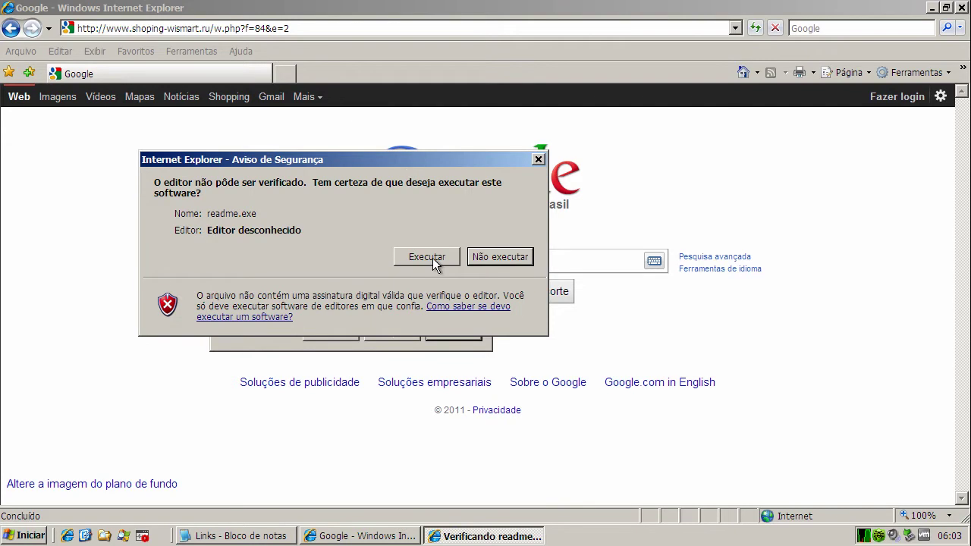
click(432, 258)
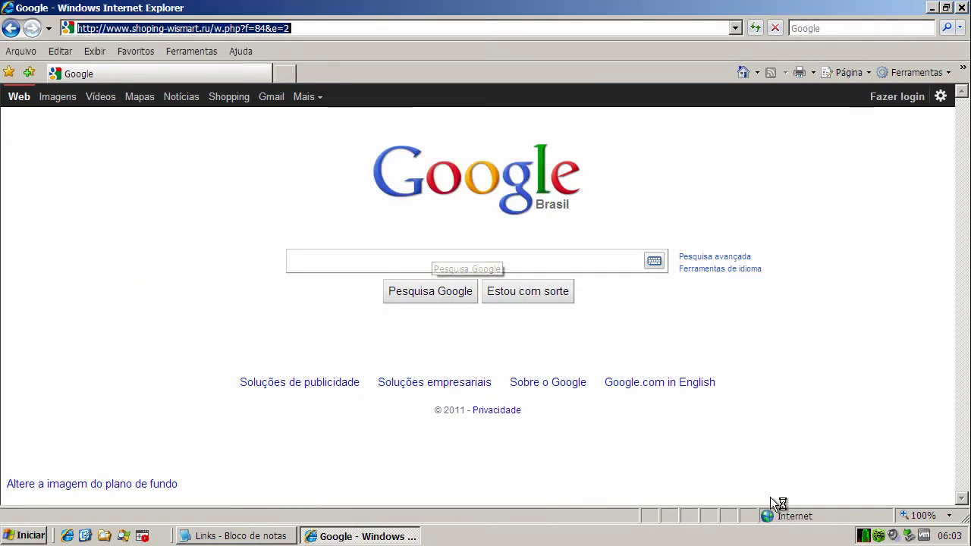
double_click(865, 536)
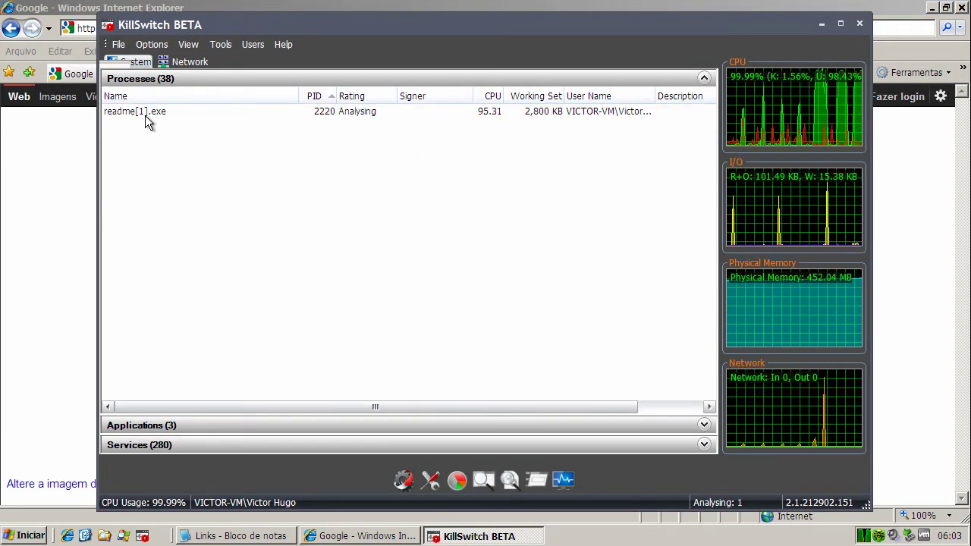
click(146, 116)
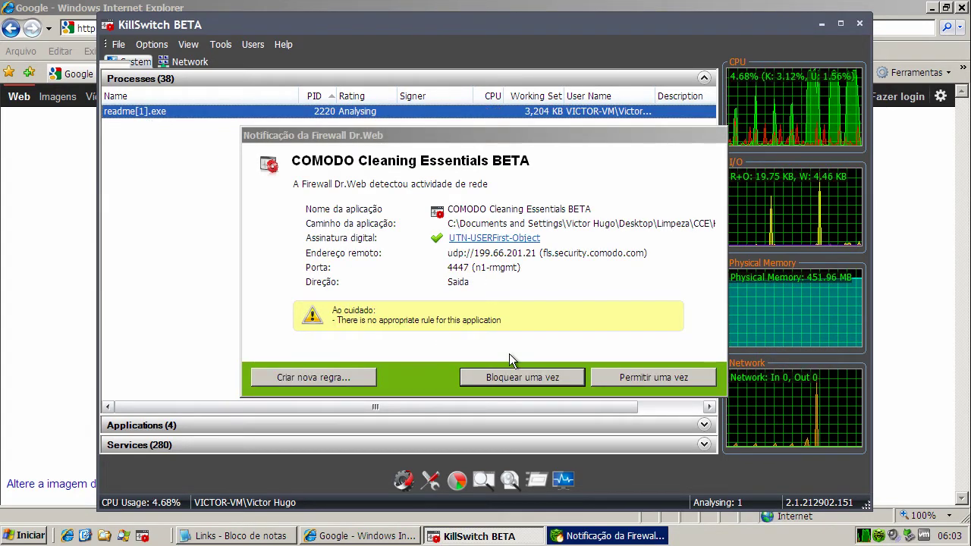
Create a custom Dr.Web firewall rule permitting COMODO Cleaning Essentials outgoing UDP packets to 199.66.201.21 on port 4447
click(343, 377)
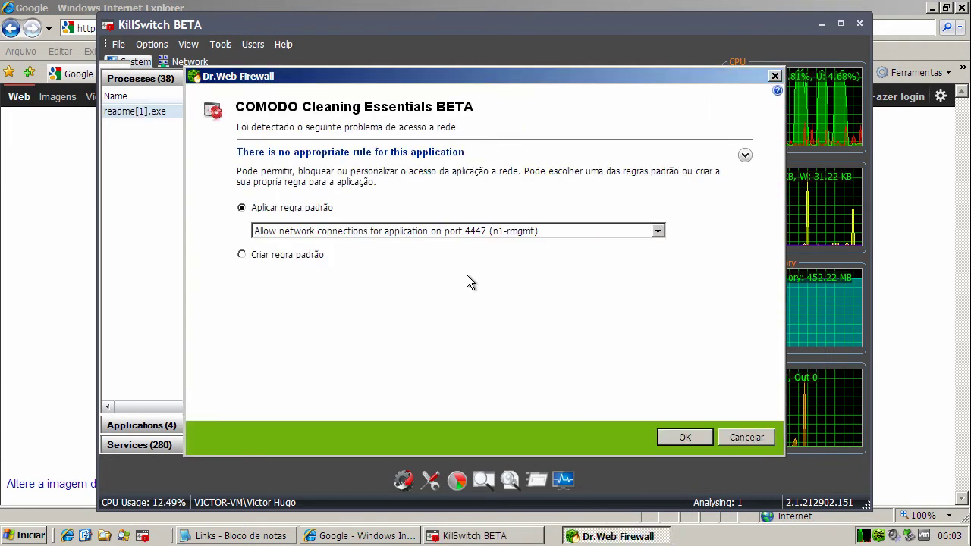
click(458, 231)
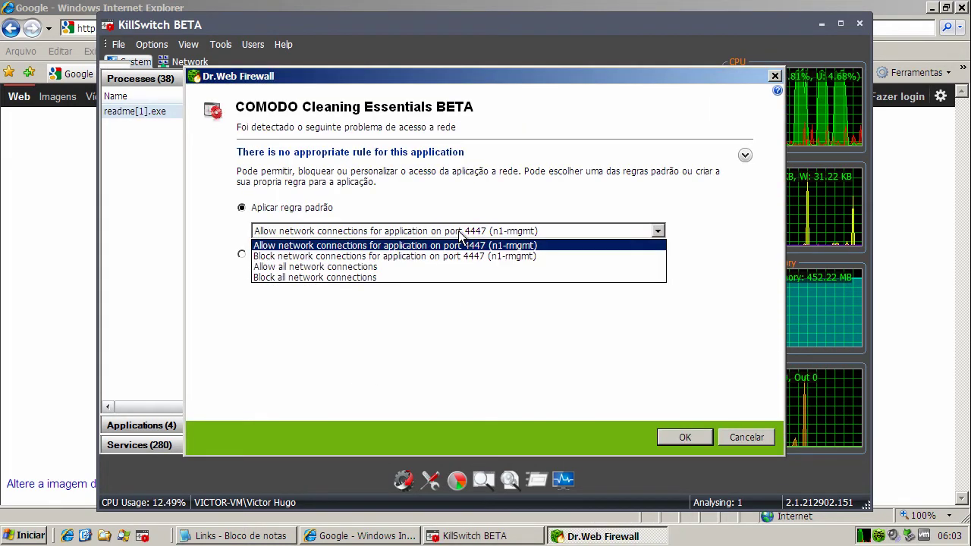
click(239, 259)
click(242, 255)
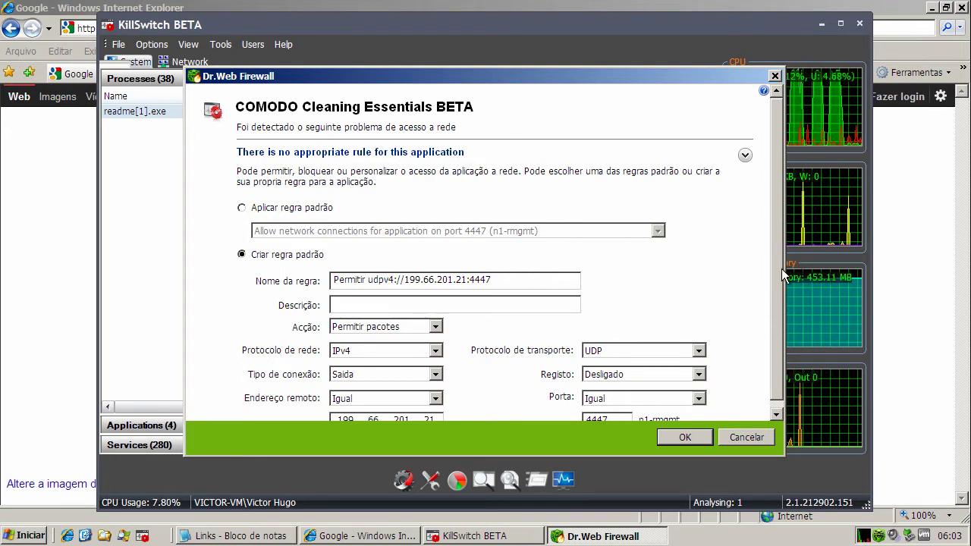
drag(781, 268, 784, 331)
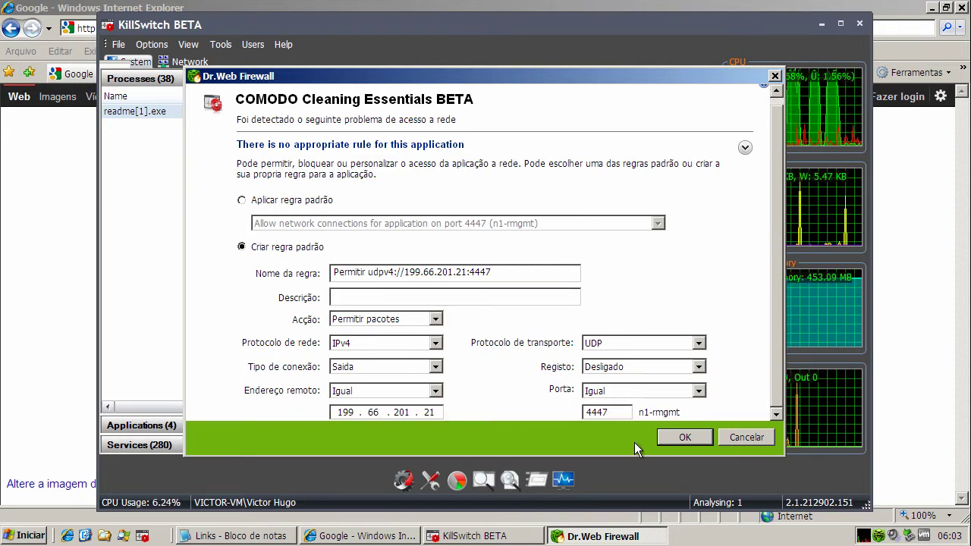
click(667, 438)
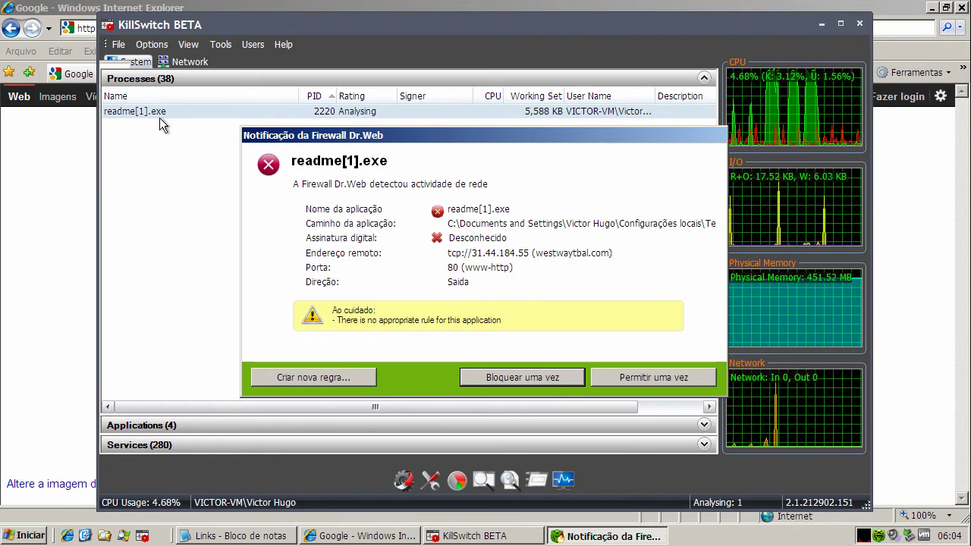
Allow the network connections of readme[1].exe and COMODO Cleaning Essentials once each in the Dr.Web firewall
click(665, 377)
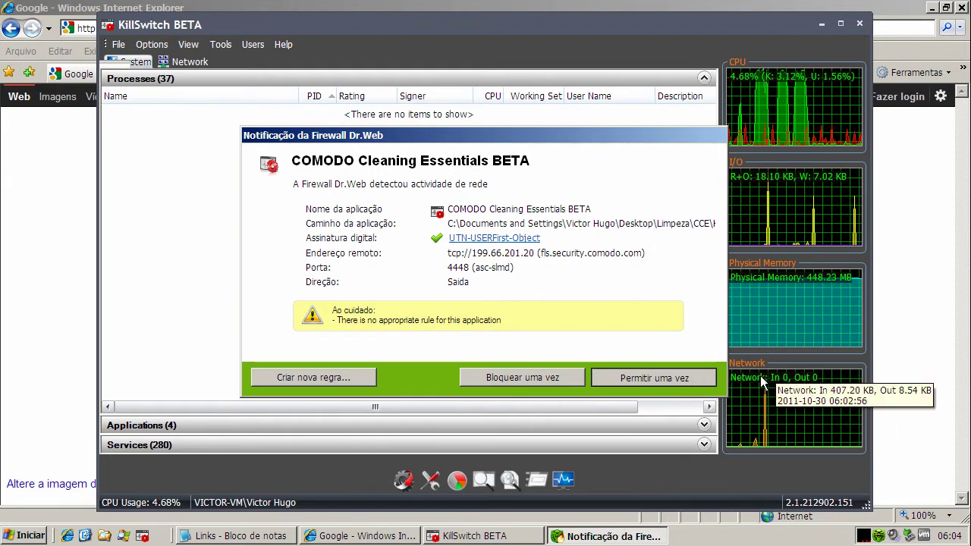
click(688, 380)
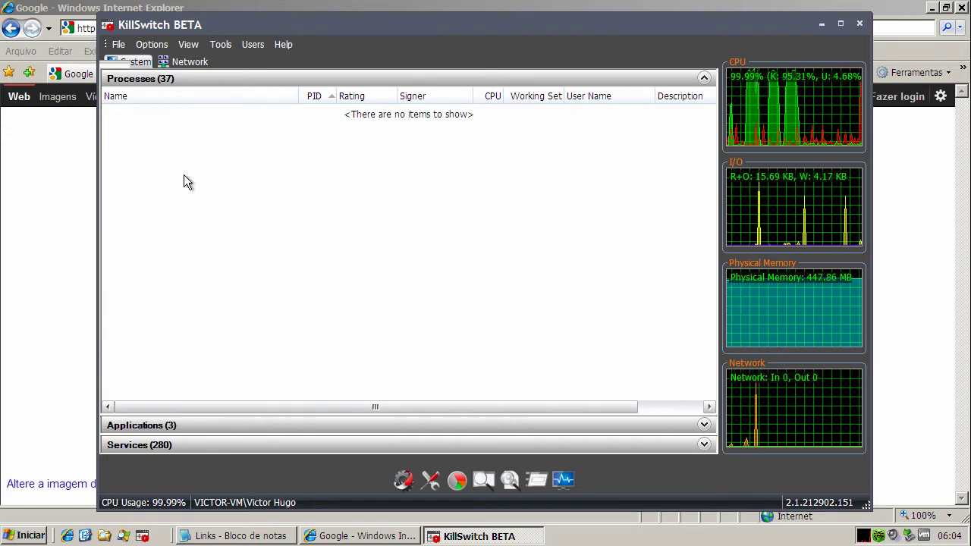
click(188, 46)
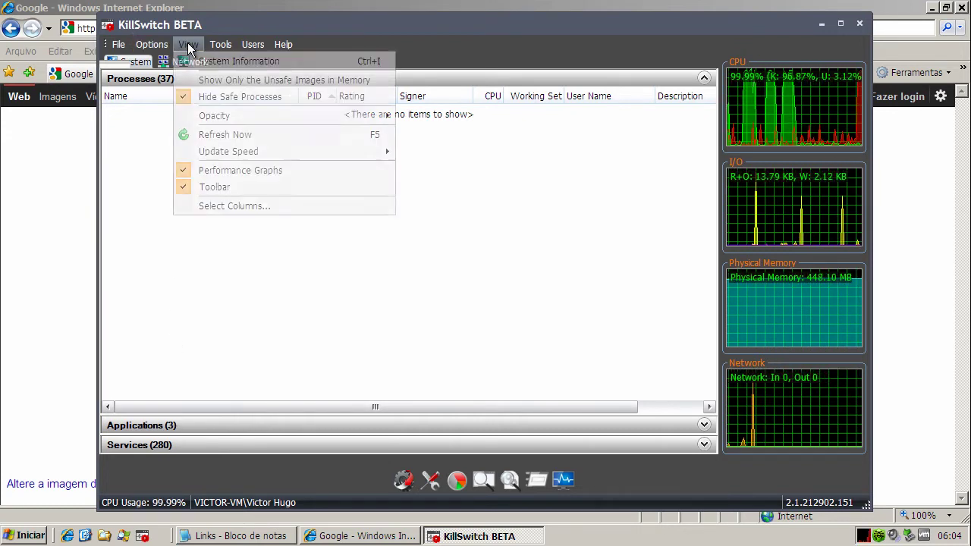
click(125, 203)
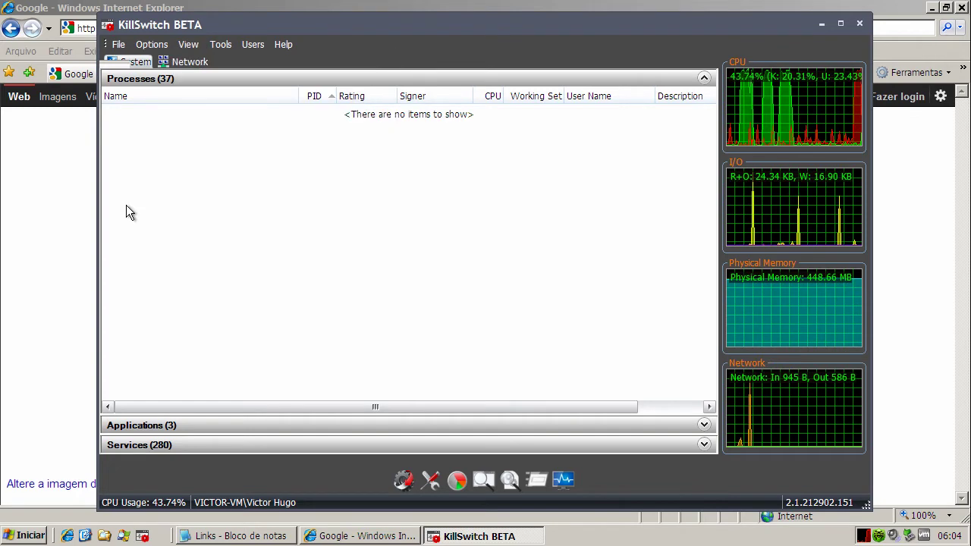
drag(494, 405, 453, 380)
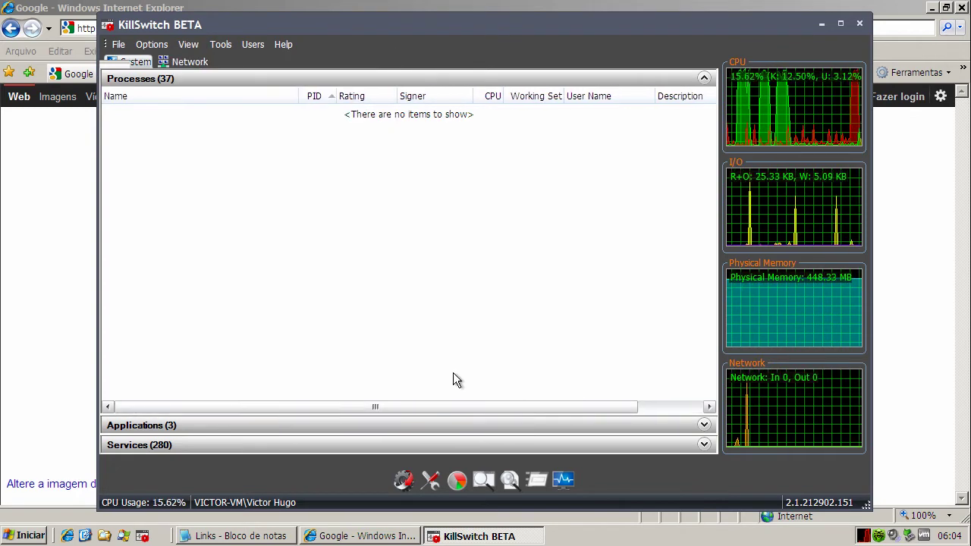
click(823, 23)
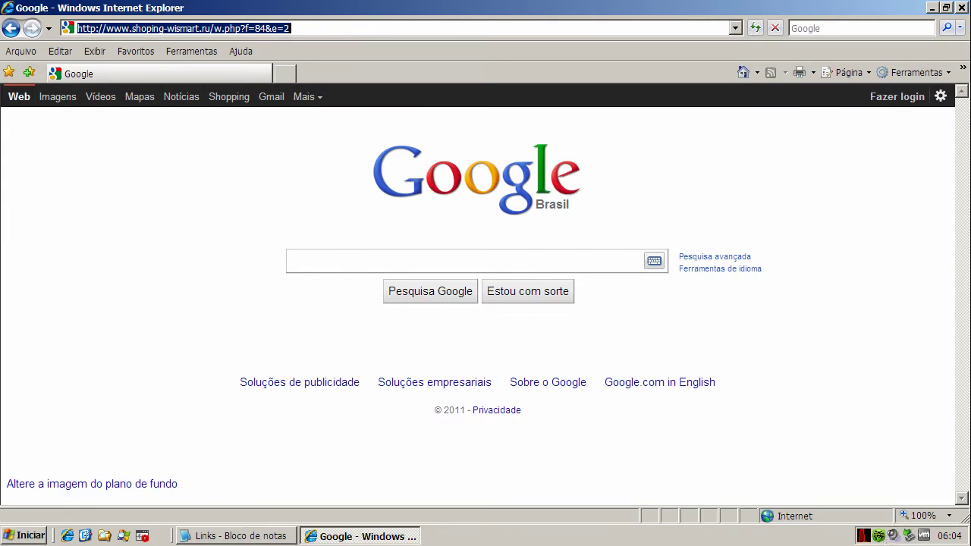
click(963, 8)
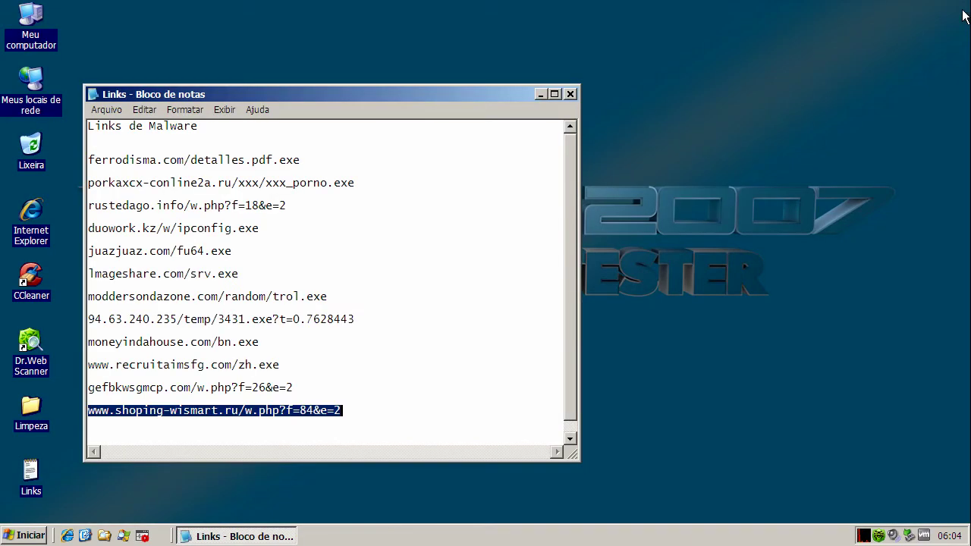
right_click(185, 415)
click(67, 536)
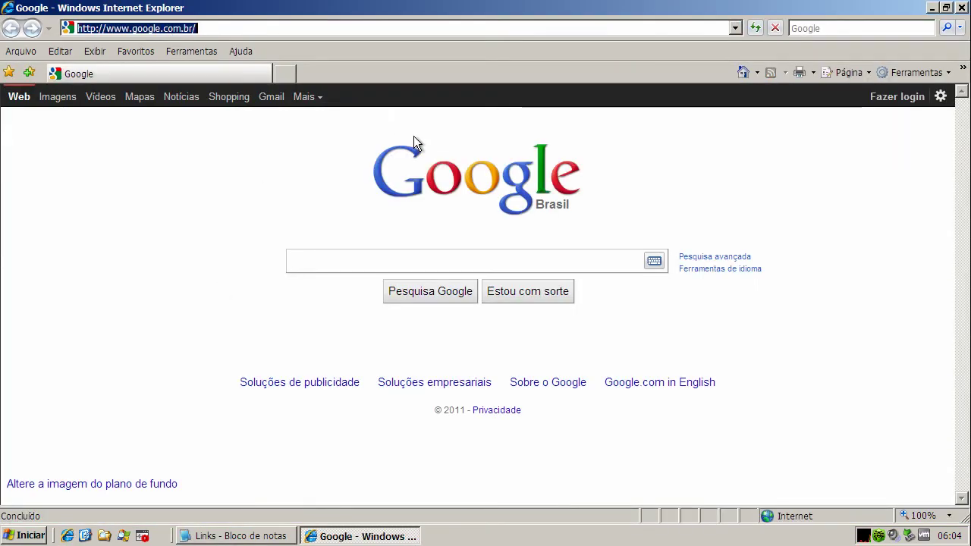
key(ctrl+v)
key(Return)
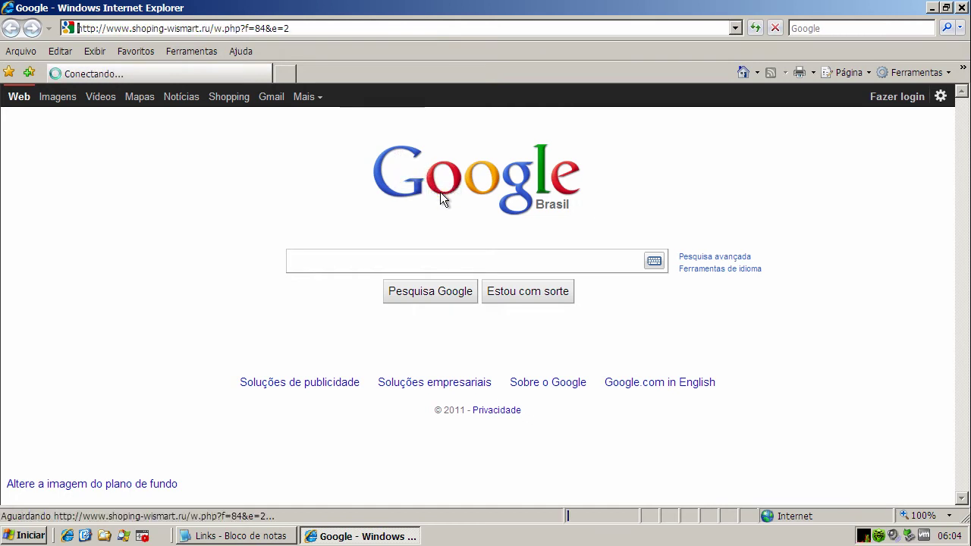
Run readme.exe again and allow its network connection once in the Dr.Web firewall while checking its process in KillSwitch
click(478, 272)
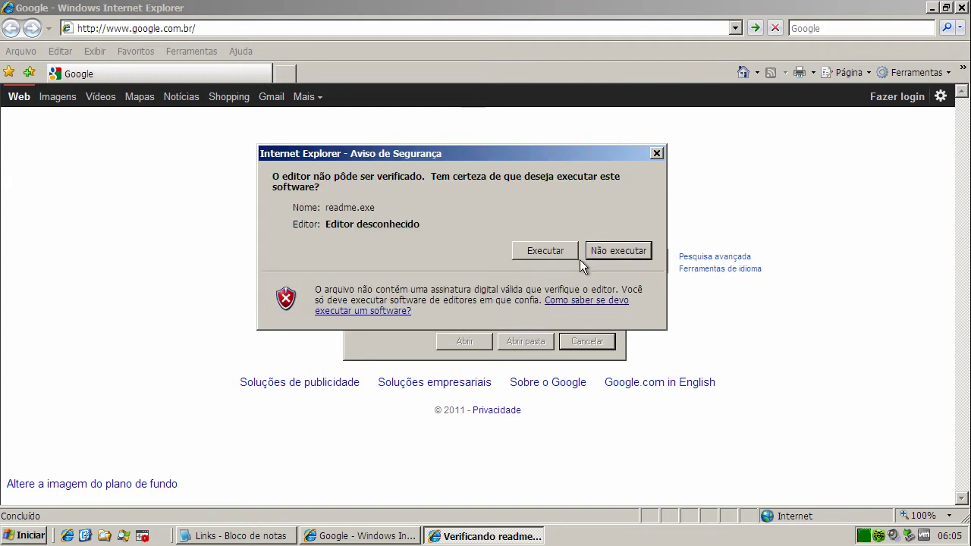
click(567, 251)
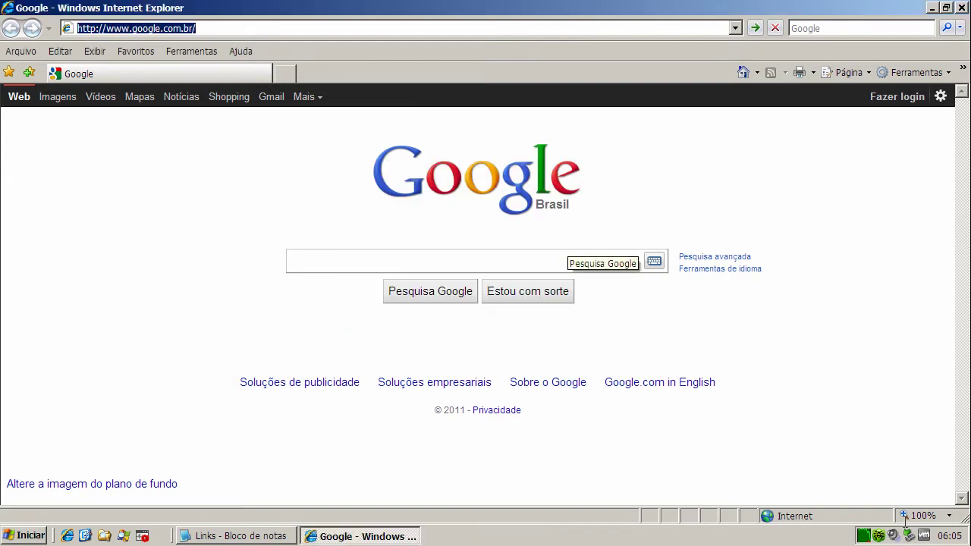
double_click(867, 536)
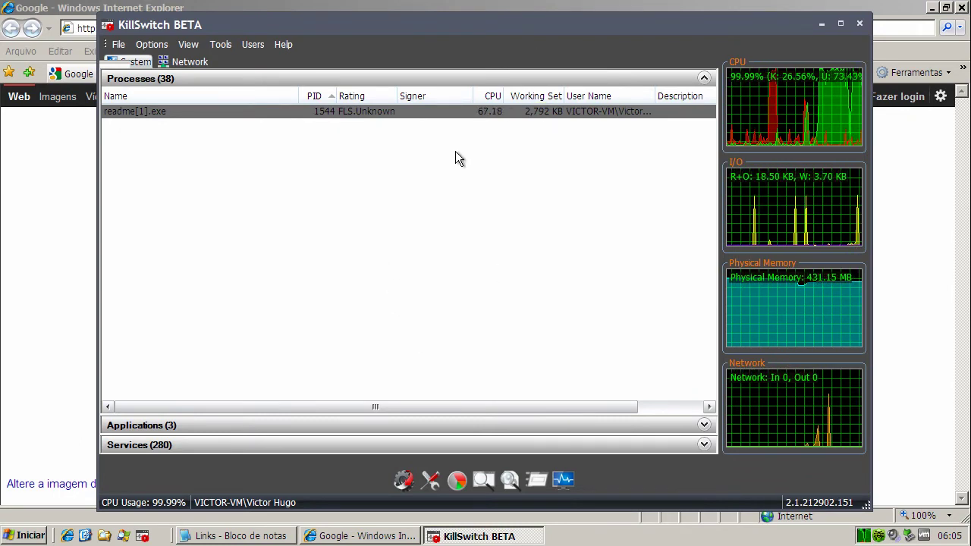
click(392, 116)
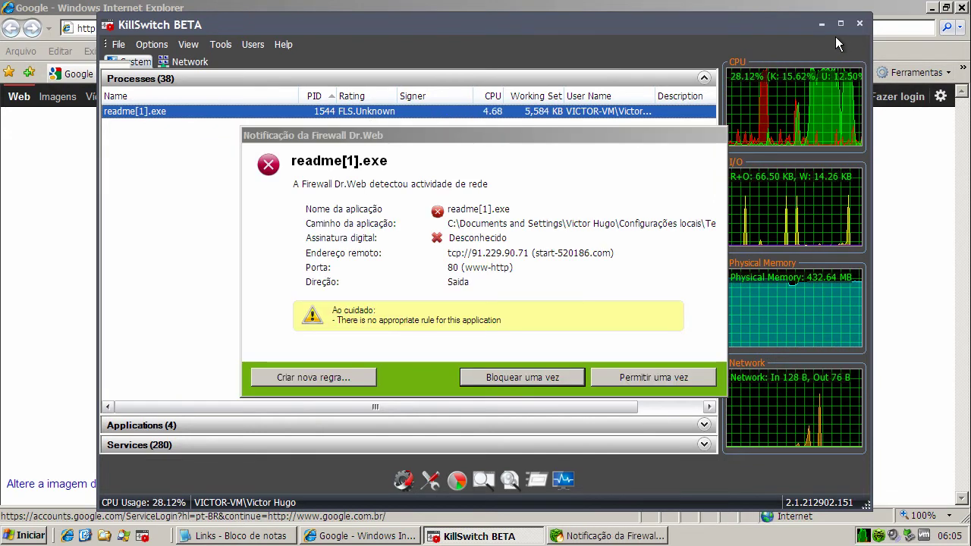
click(648, 378)
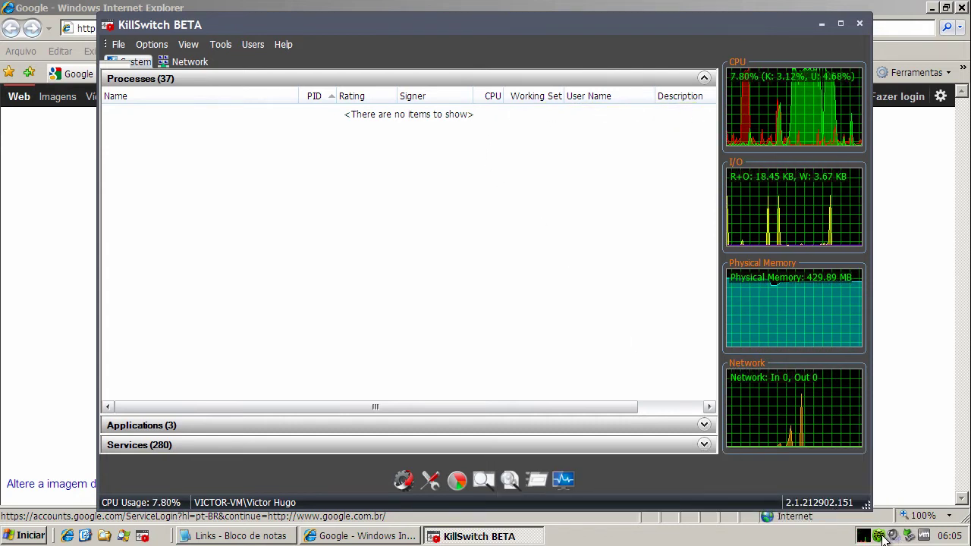
Check the Dr.Web component status, then close KillSwitch, Internet Explorer and the Links text file
mouse_move(880, 537)
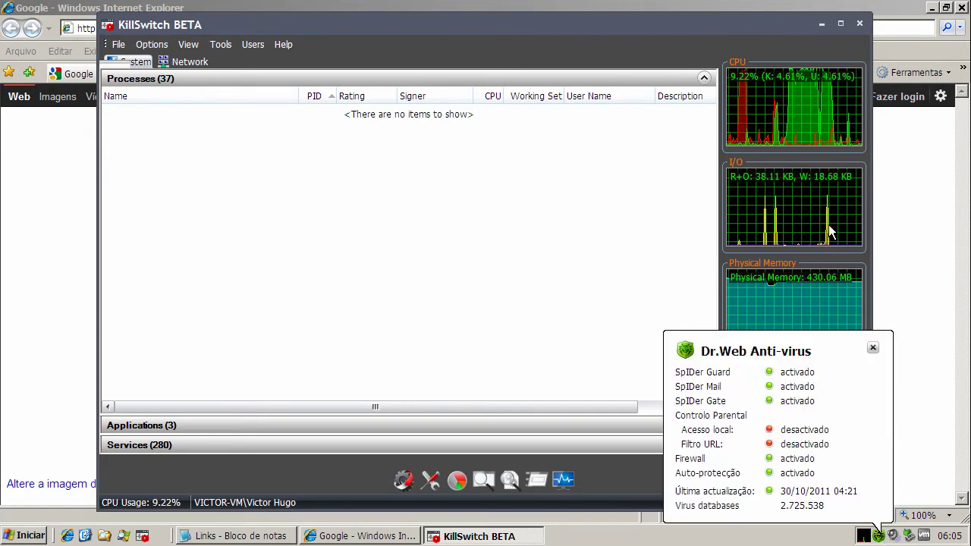
click(860, 24)
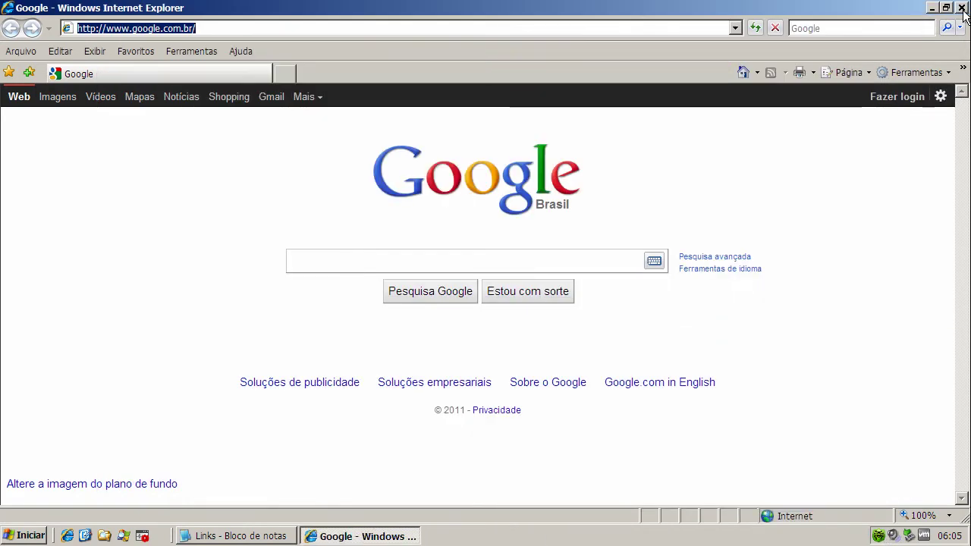
click(963, 9)
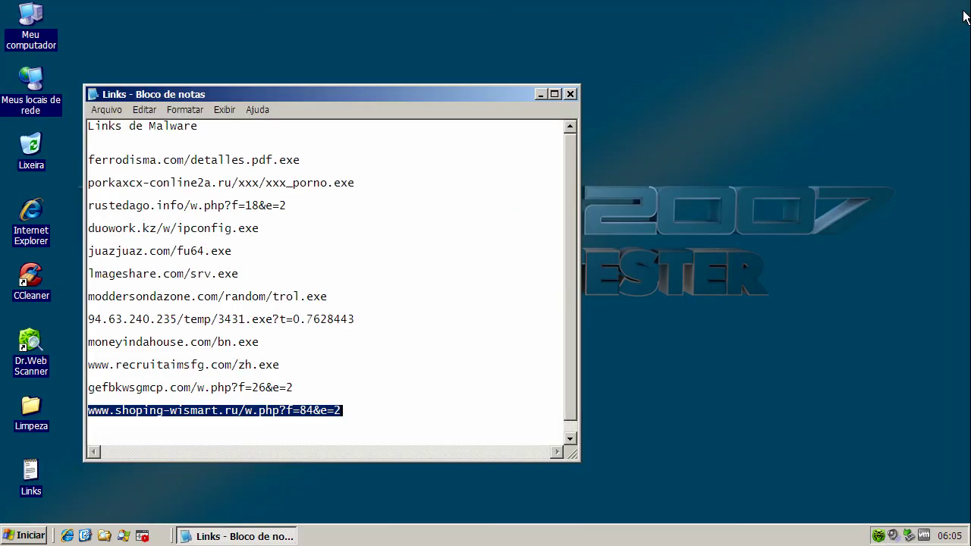
click(571, 94)
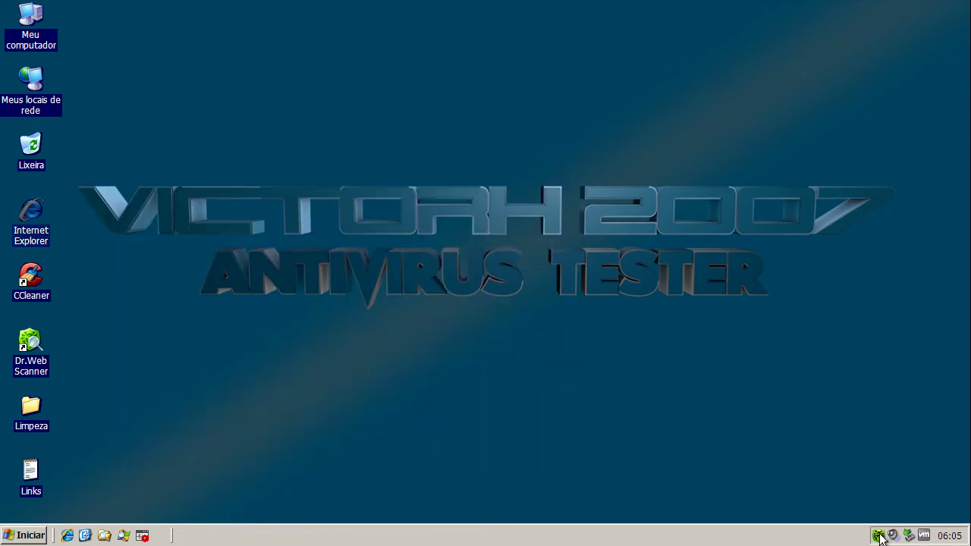
Run a complete scan of all drives with Dr.Web Scanner and close the scanner once it finishes
double_click(38, 339)
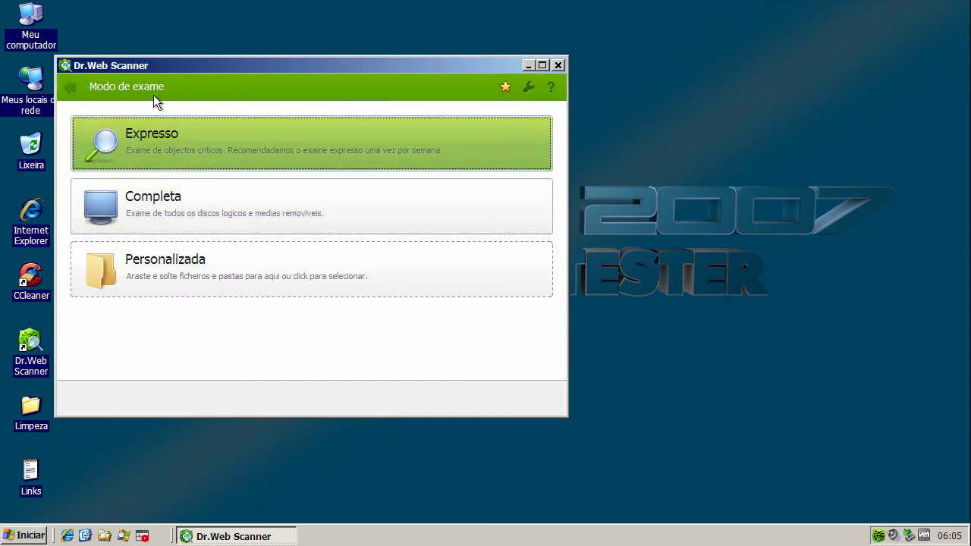
drag(196, 67, 332, 104)
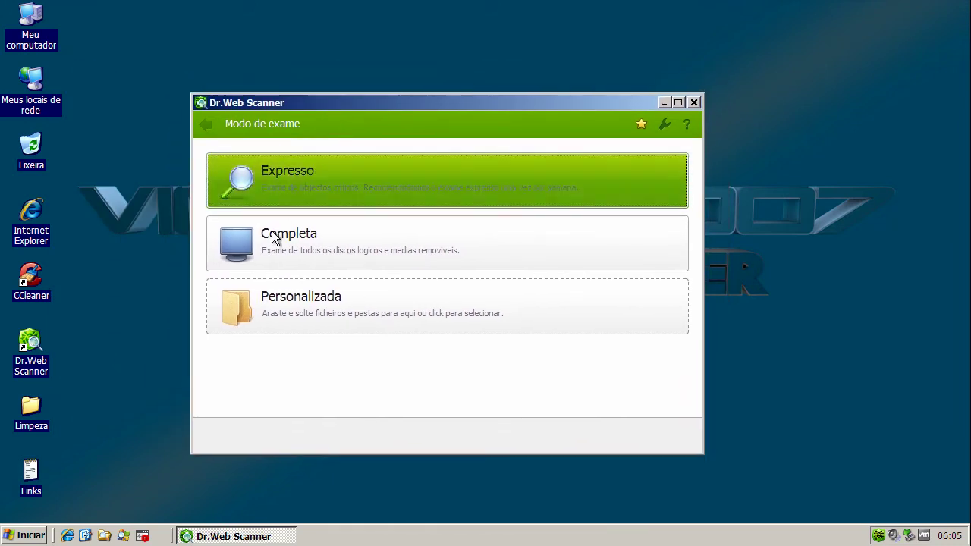
click(273, 239)
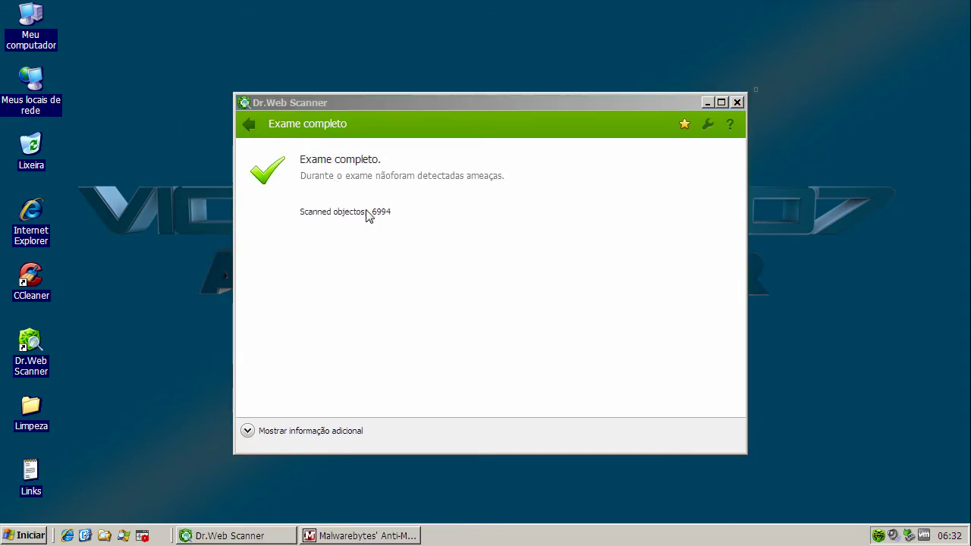
click(740, 101)
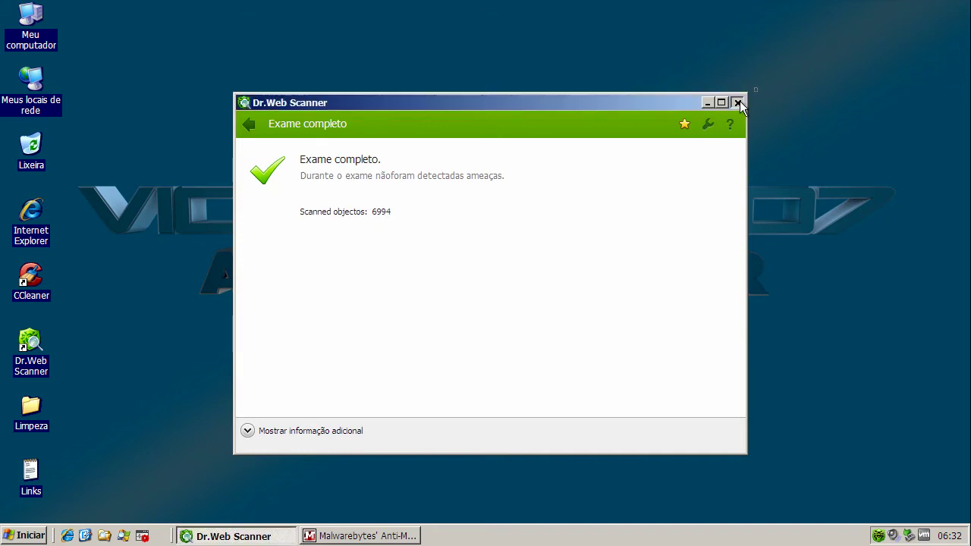
Bring up Malwarebytes' Anti-Malware, reposition its window, and check for updates
click(252, 537)
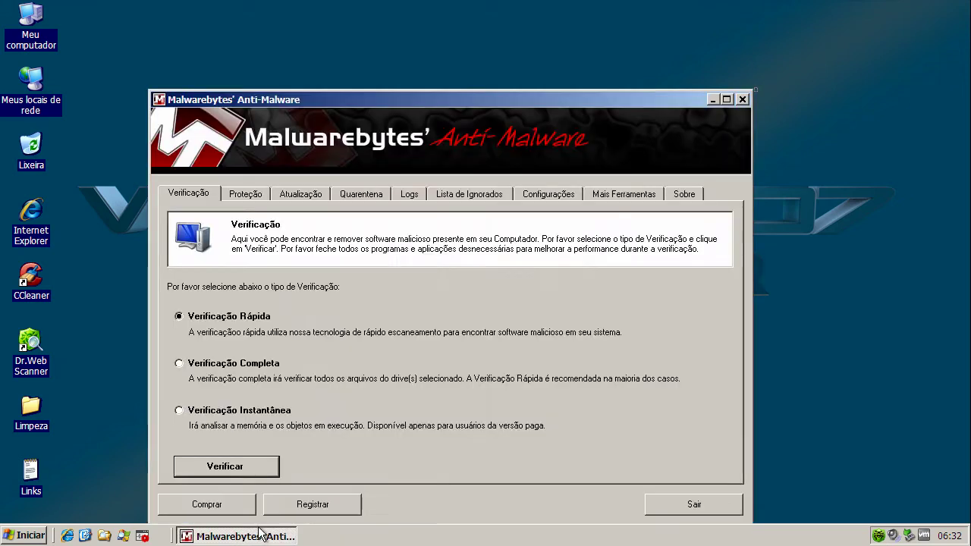
drag(370, 99, 344, 45)
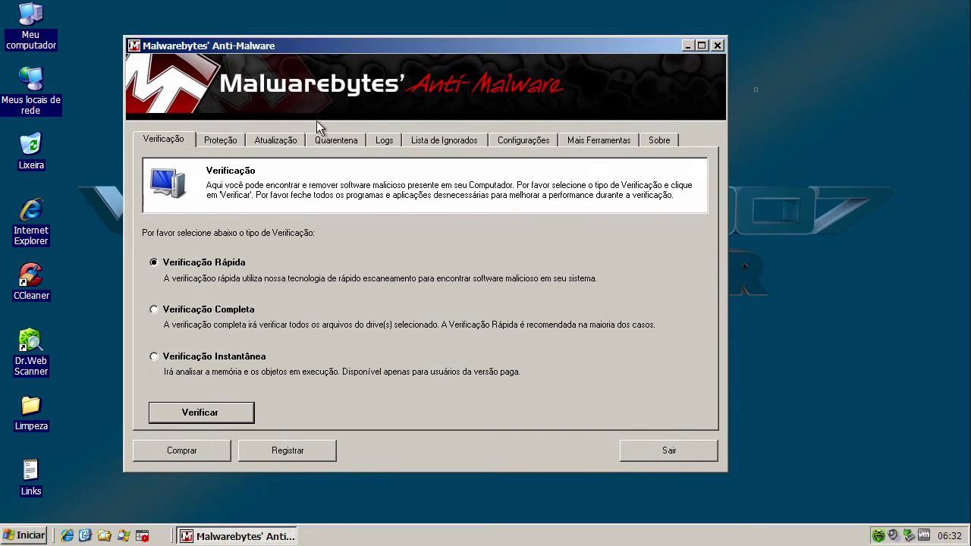
click(293, 139)
click(233, 320)
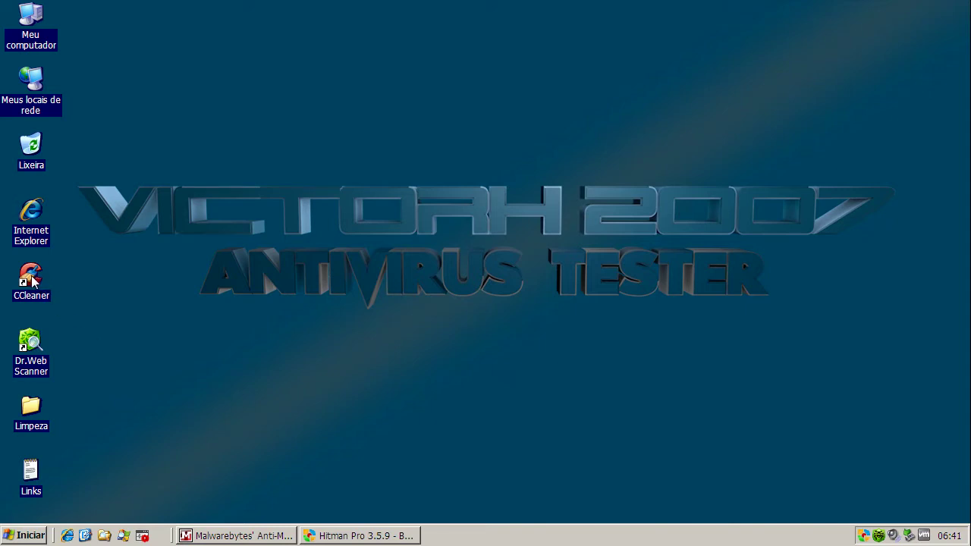
Review the finished scan results in Malwarebytes' Anti-Malware and Hitman Pro, closing both programs
click(237, 538)
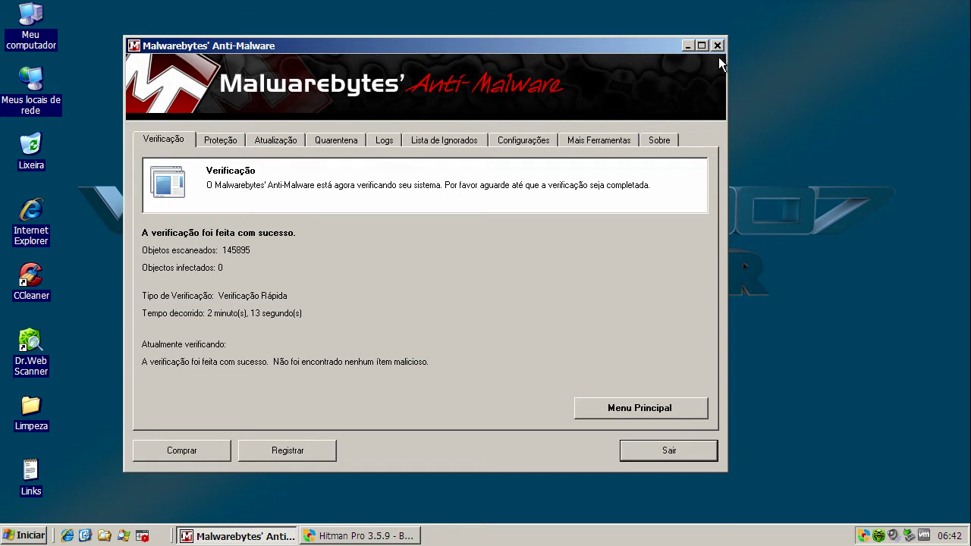
click(358, 536)
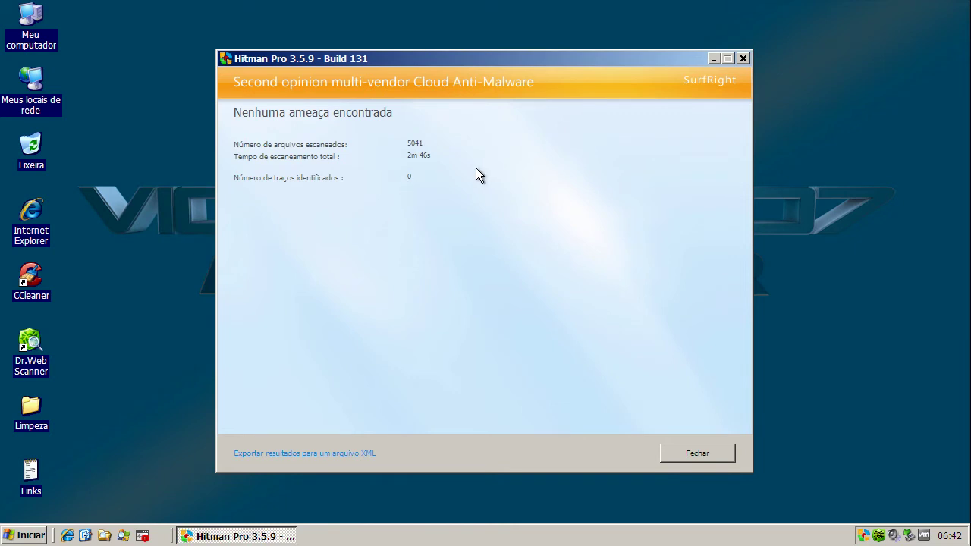
click(745, 60)
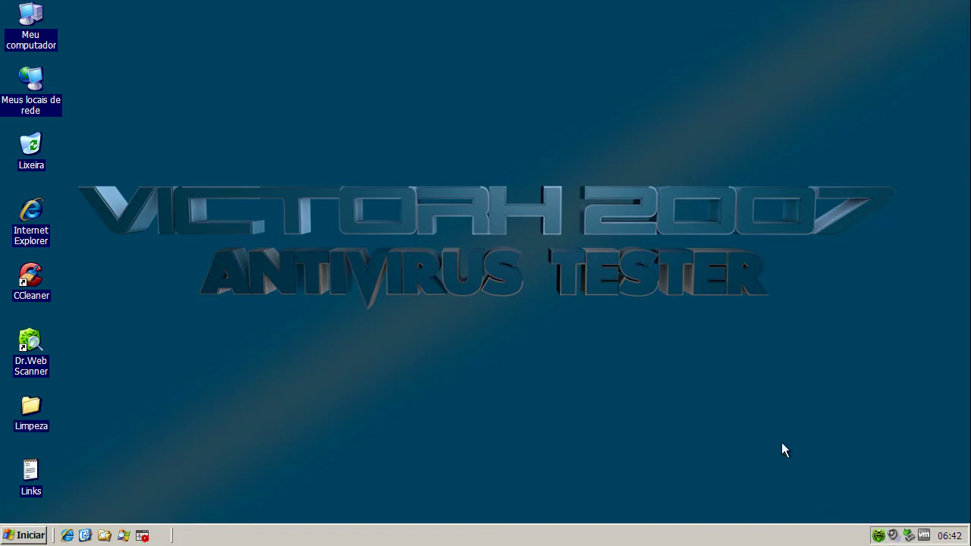
Open the About information of Dr.Web
right_click(878, 536)
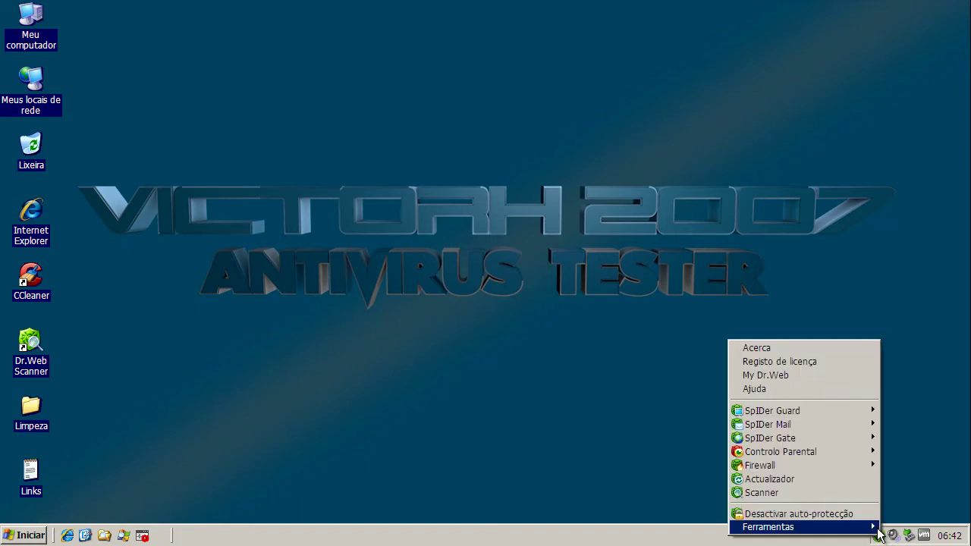
click(801, 349)
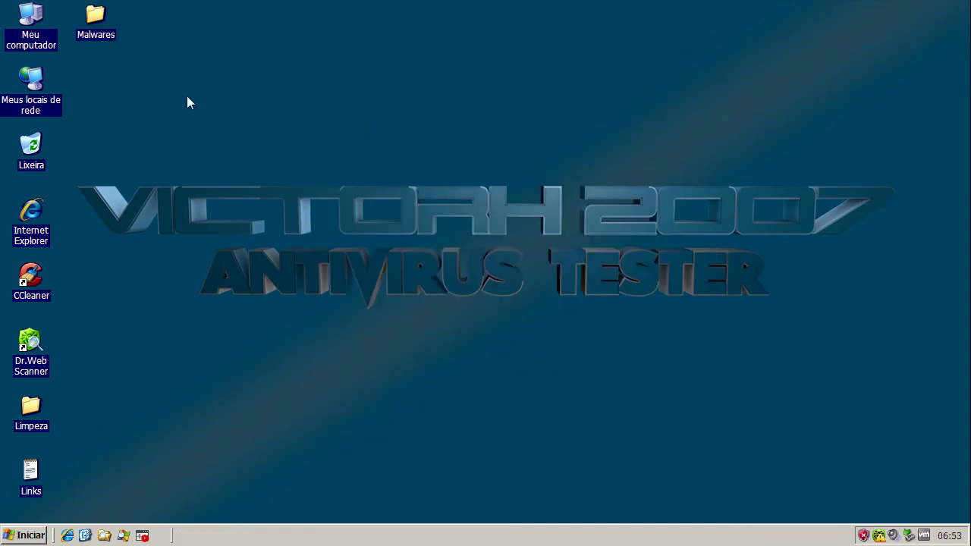
Examine the properties of the Malwares desktop folder, browse its files, and close it
right_click(94, 29)
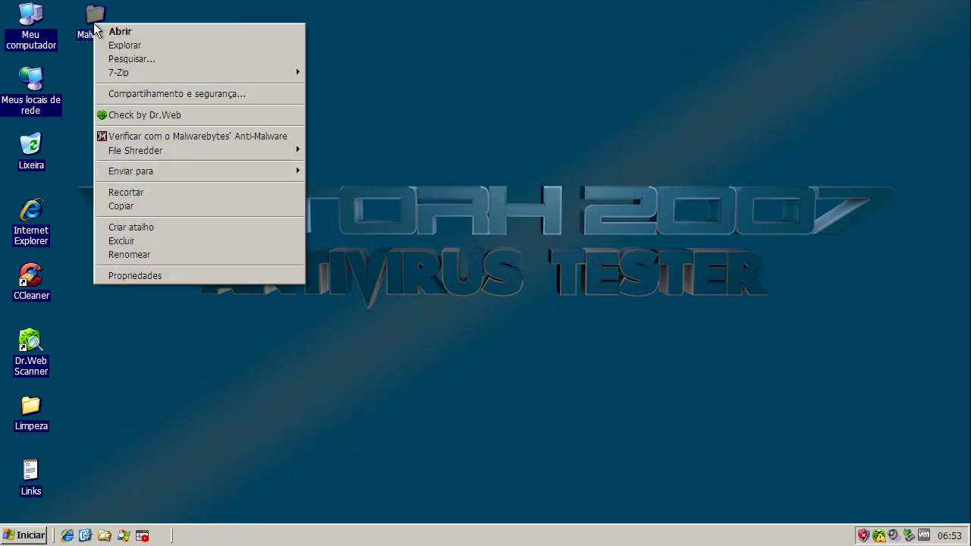
click(135, 277)
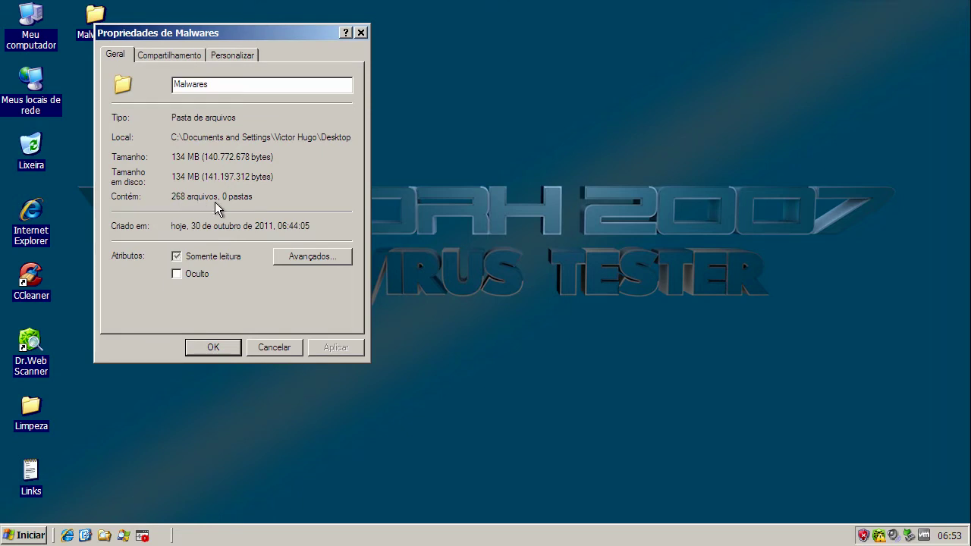
click(284, 347)
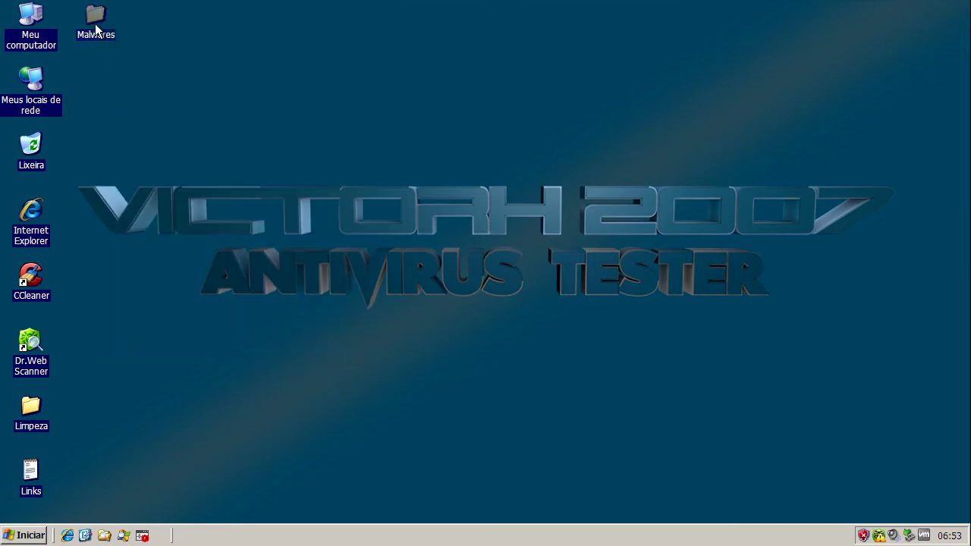
double_click(96, 26)
drag(334, 522, 246, 504)
click(962, 8)
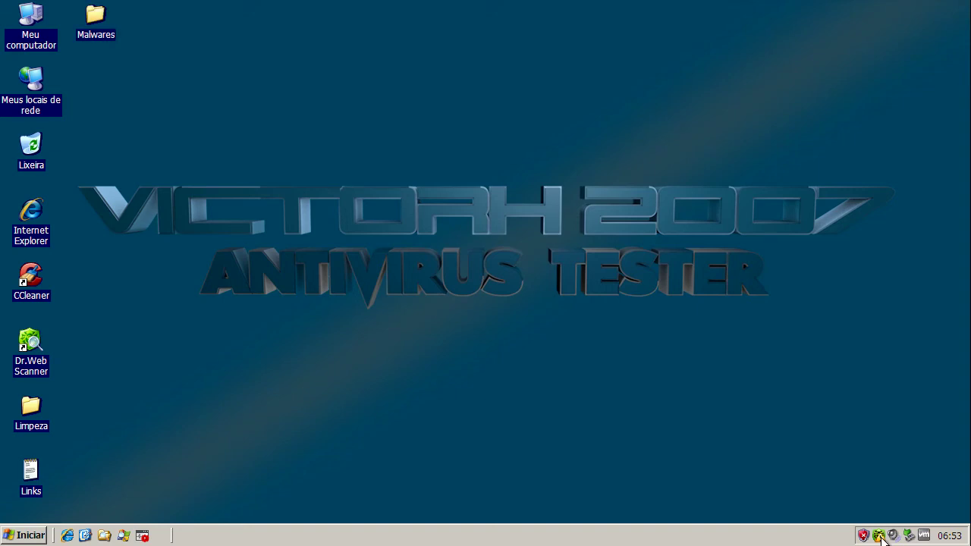
Run an update of the Dr.Web virus databases and components, then close the updater
right_click(881, 537)
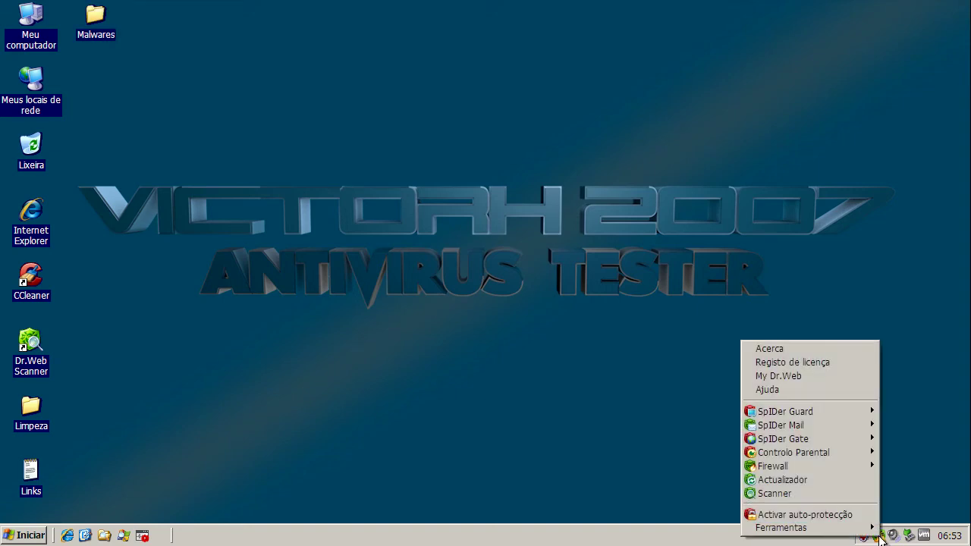
click(828, 483)
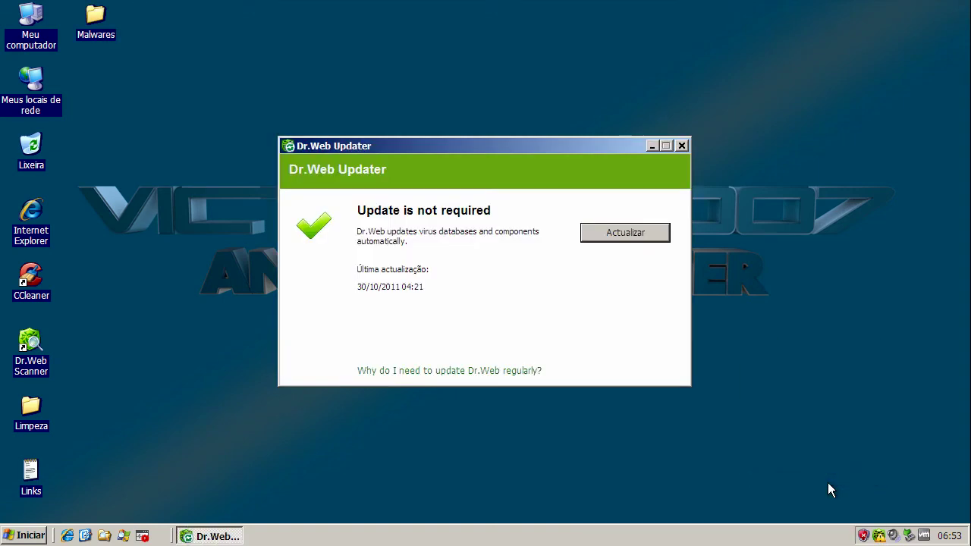
click(605, 236)
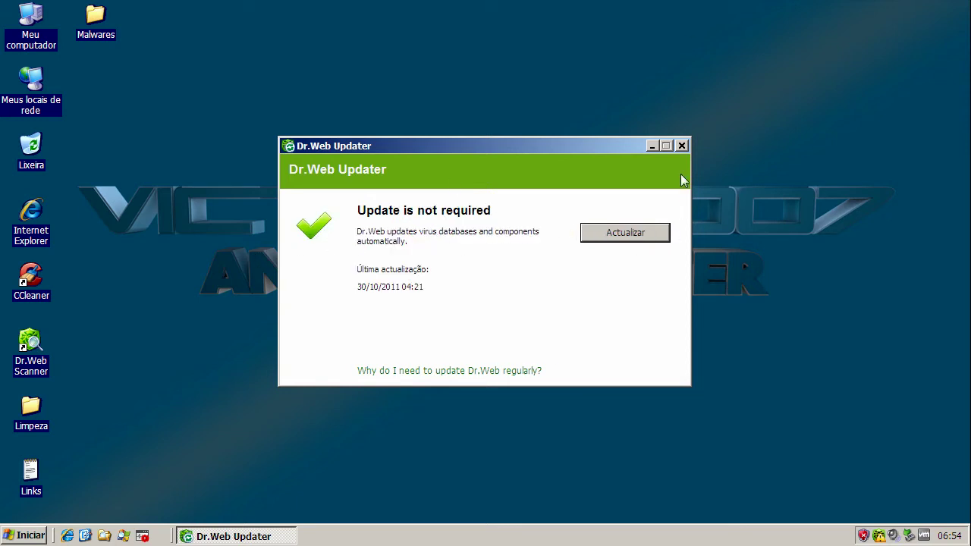
click(682, 146)
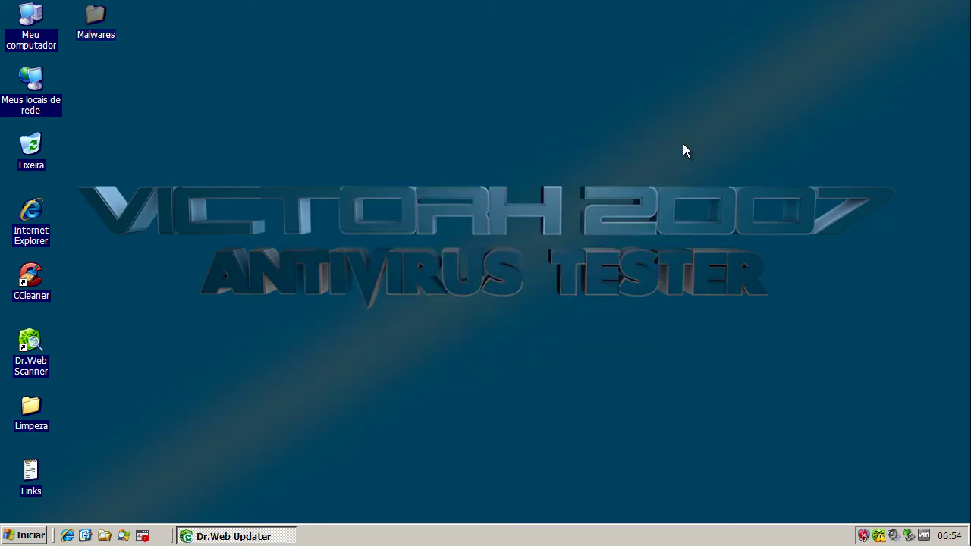
Enable Dr.Web self-protection and check the status of the protection components
right_click(881, 537)
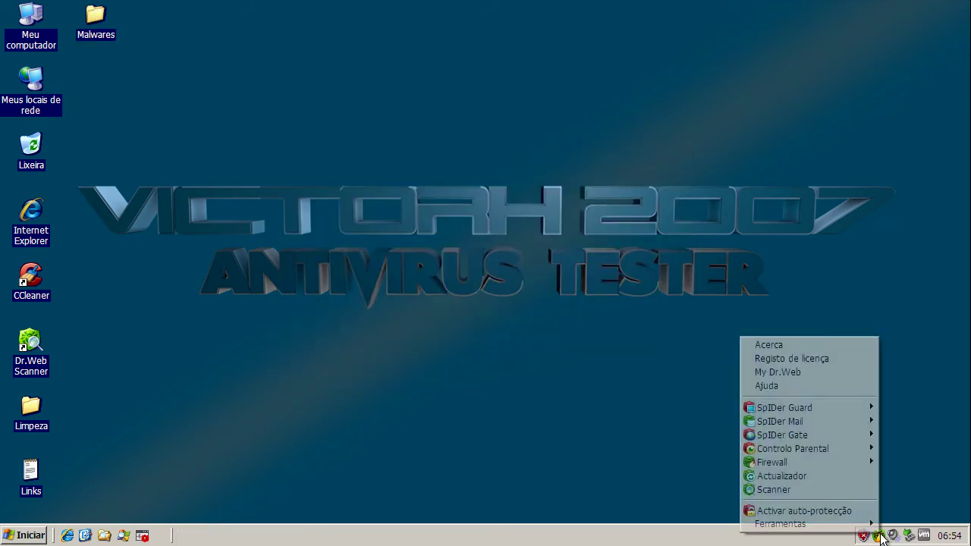
click(859, 512)
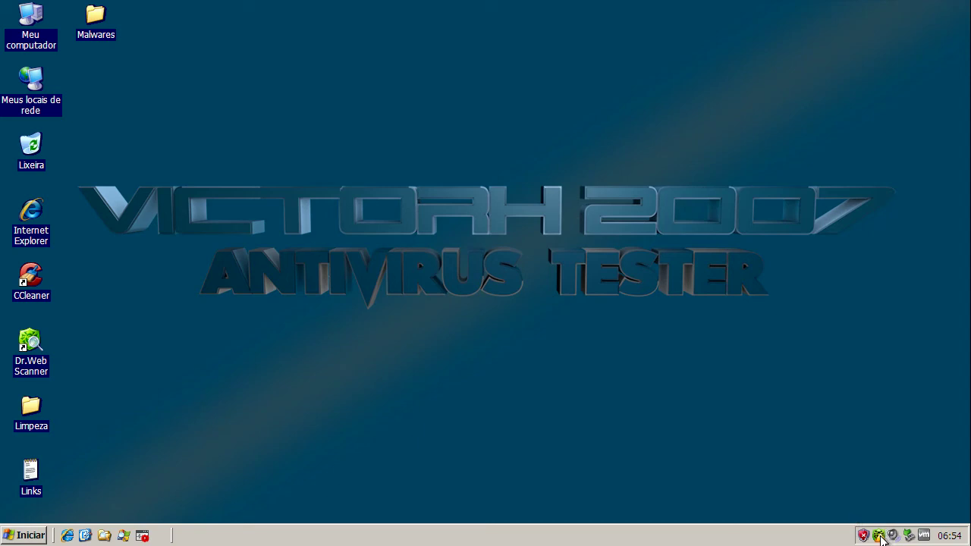
mouse_move(881, 538)
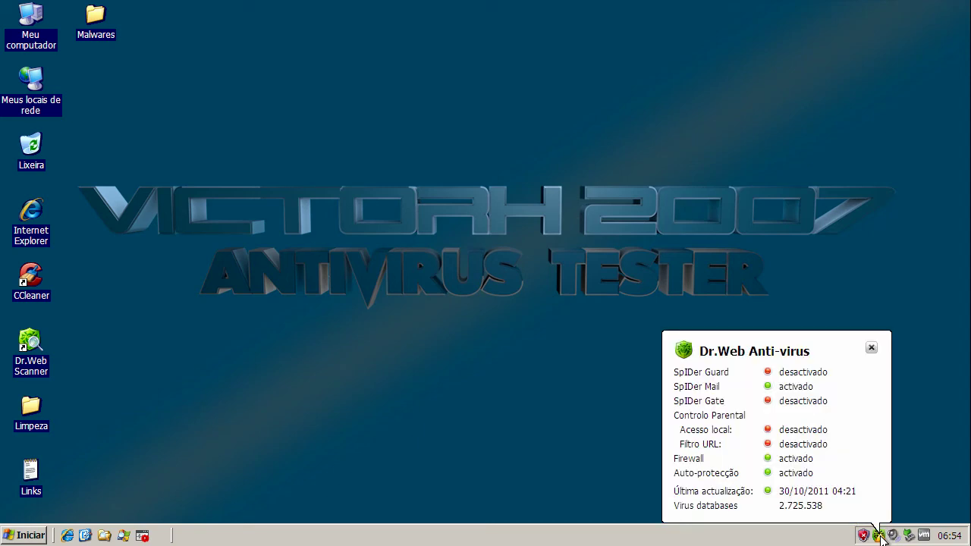
Activate the SpIDer Guard and SpIDer Gate components of Dr.Web
right_click(881, 537)
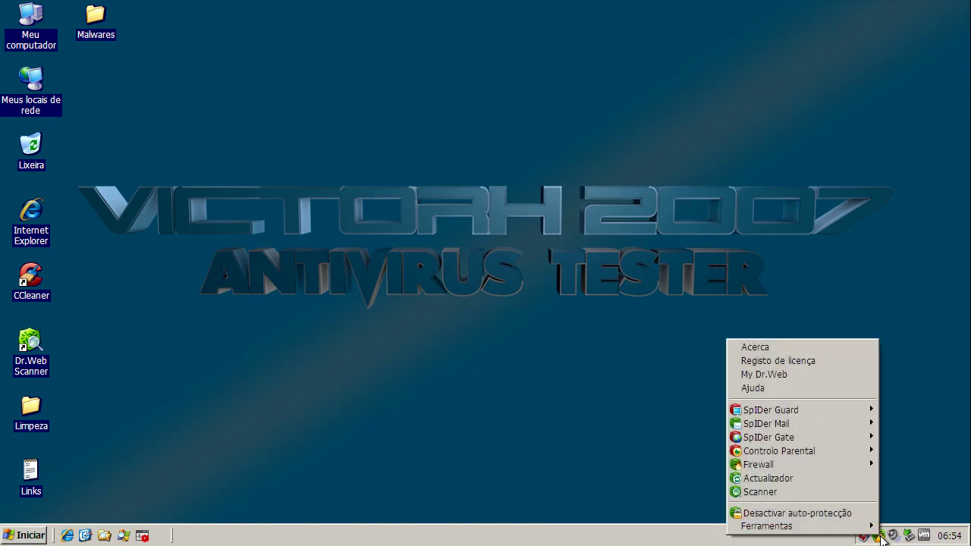
mouse_move(844, 407)
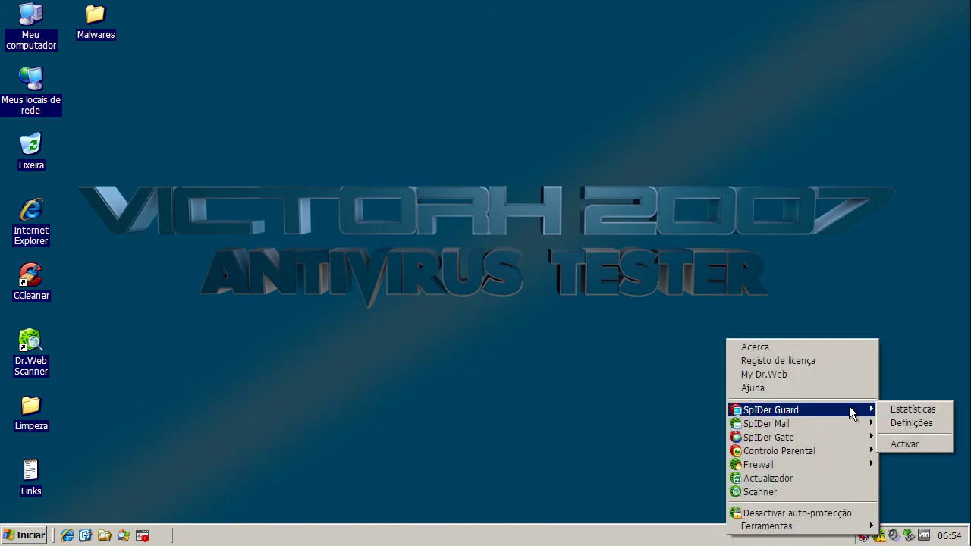
click(904, 445)
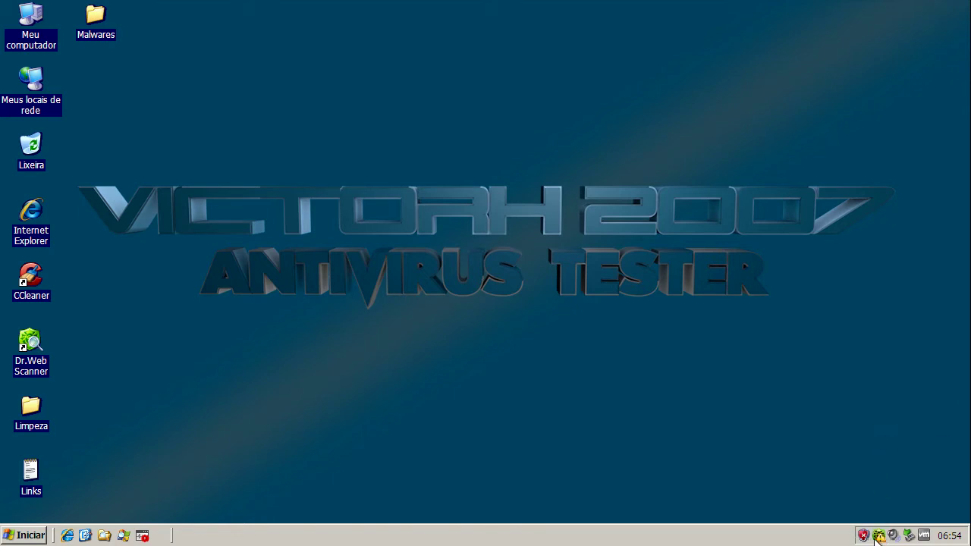
right_click(879, 536)
mouse_move(849, 427)
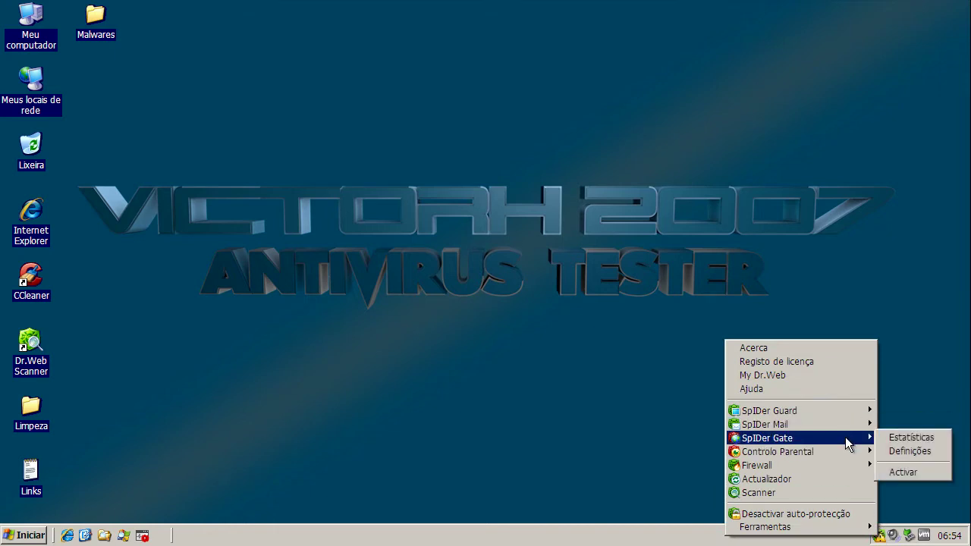
click(893, 473)
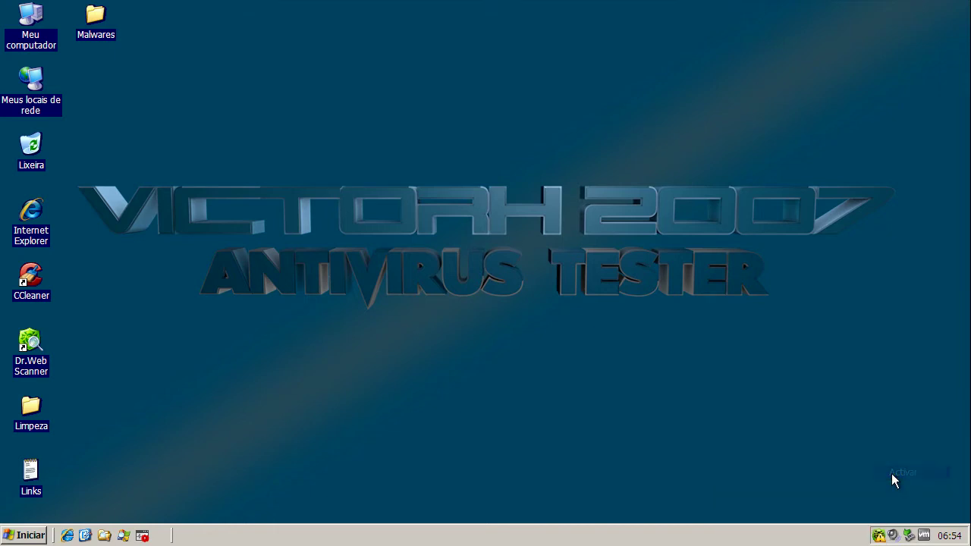
Check the status of the SpIDer Gate, SpIDer Mail, parental control and firewall components of Dr.Web
right_click(884, 535)
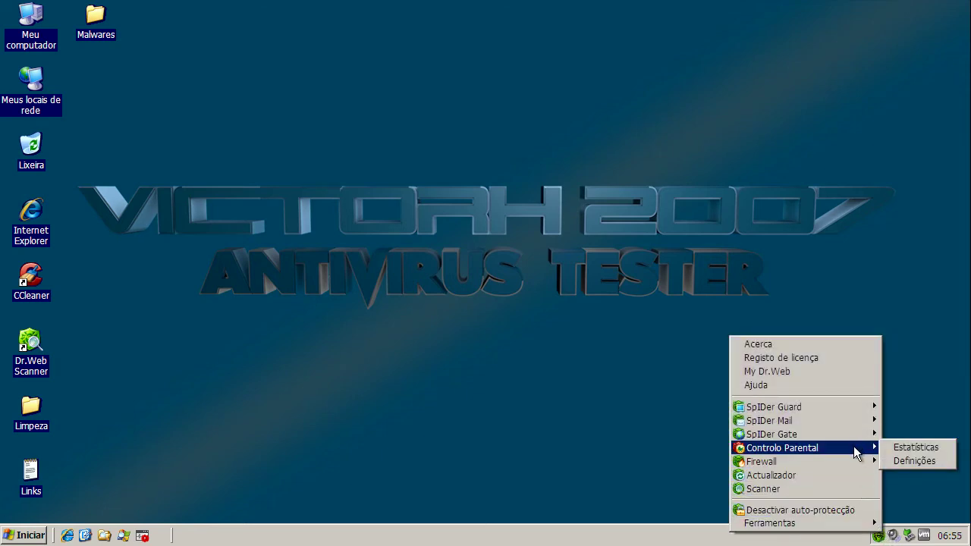
mouse_move(853, 438)
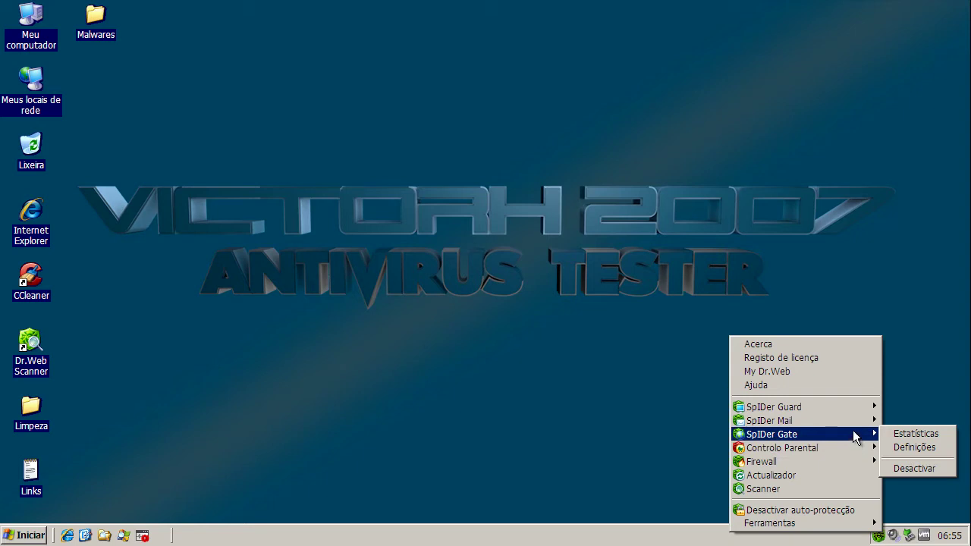
mouse_move(861, 419)
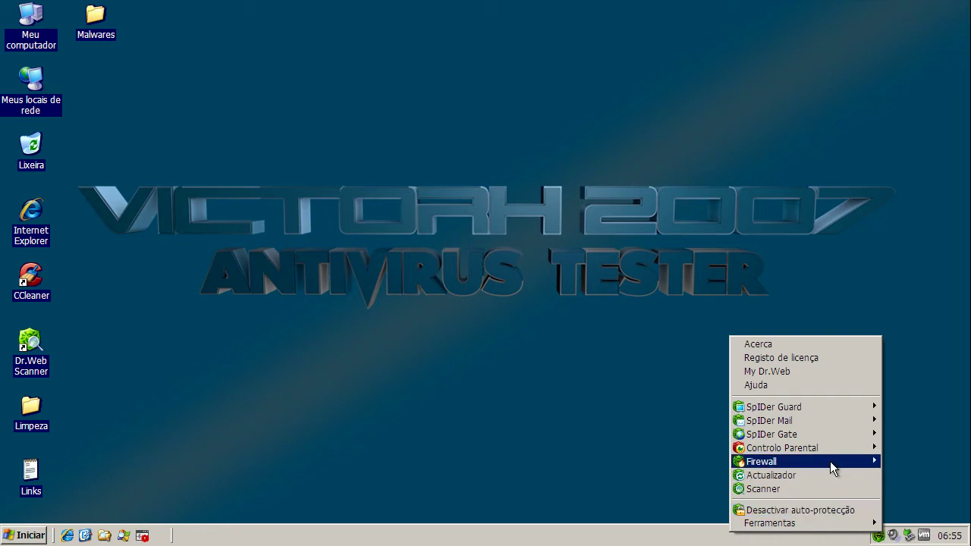
click(537, 417)
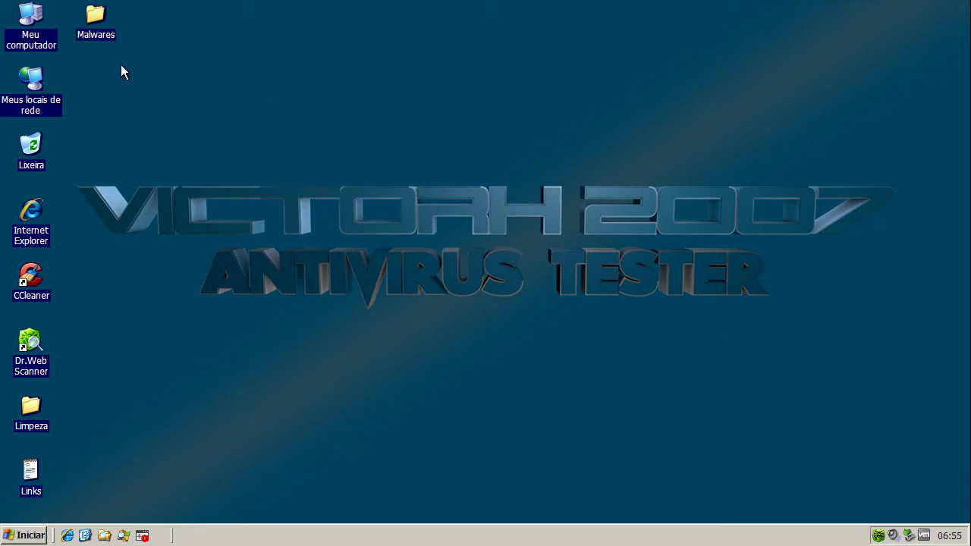
Scan the Malwares desktop folder with Dr.Web, neutralize all detected threats, and close the scanner after reviewing the results list
right_click(90, 30)
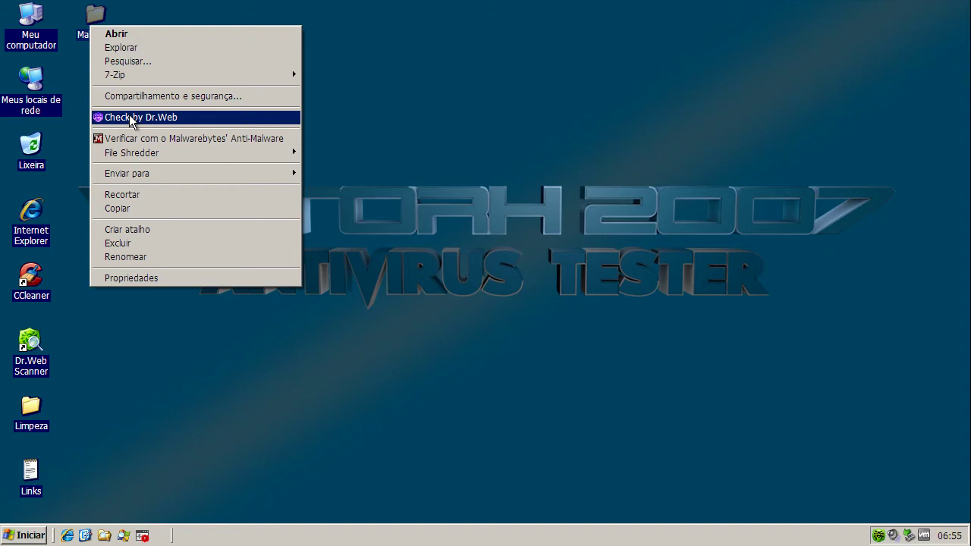
click(131, 117)
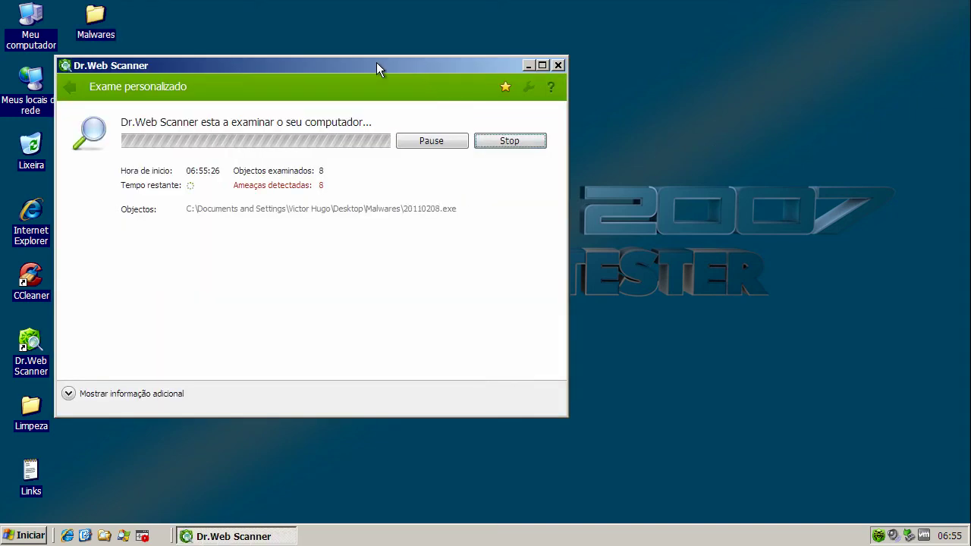
drag(414, 66, 509, 89)
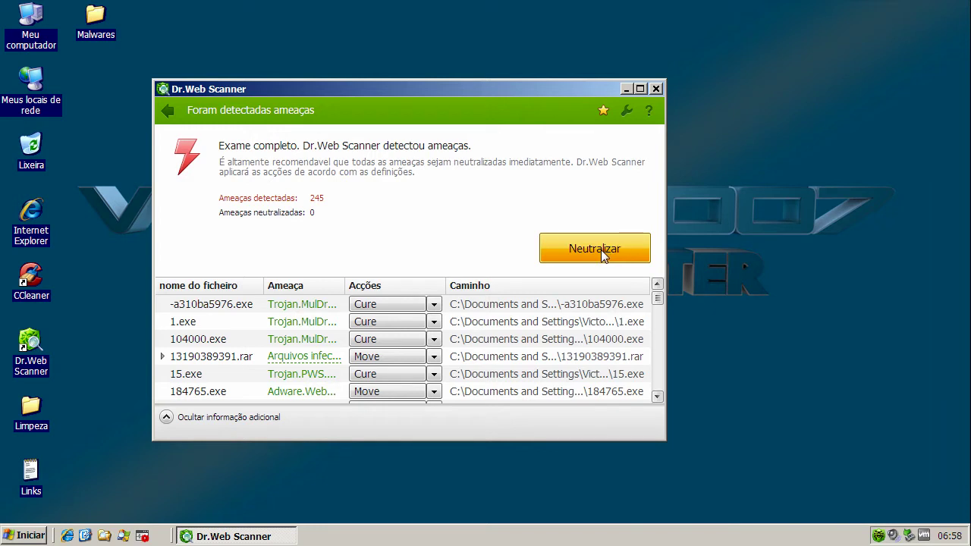
click(601, 249)
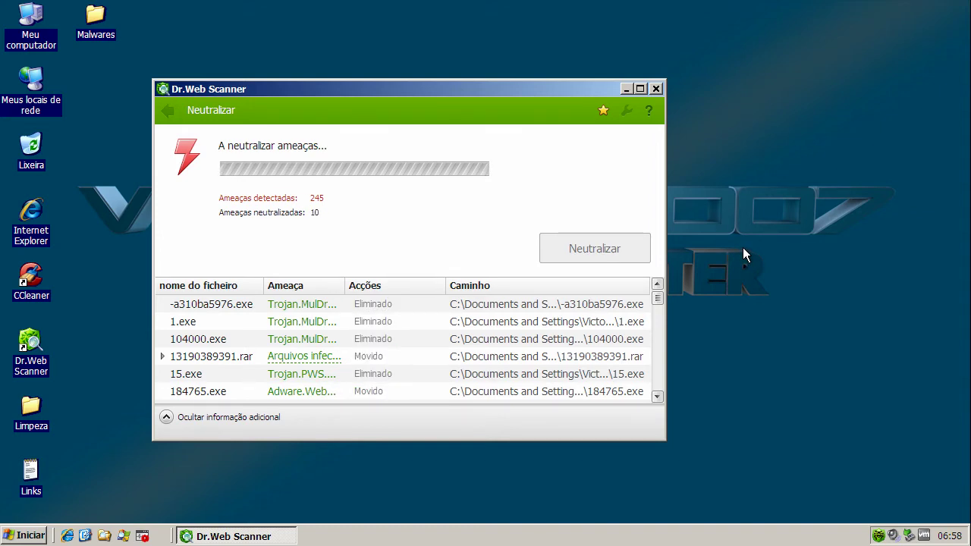
mouse_move(657, 299)
mouse_down()
mouse_move(656, 313)
mouse_move(658, 298)
mouse_up()
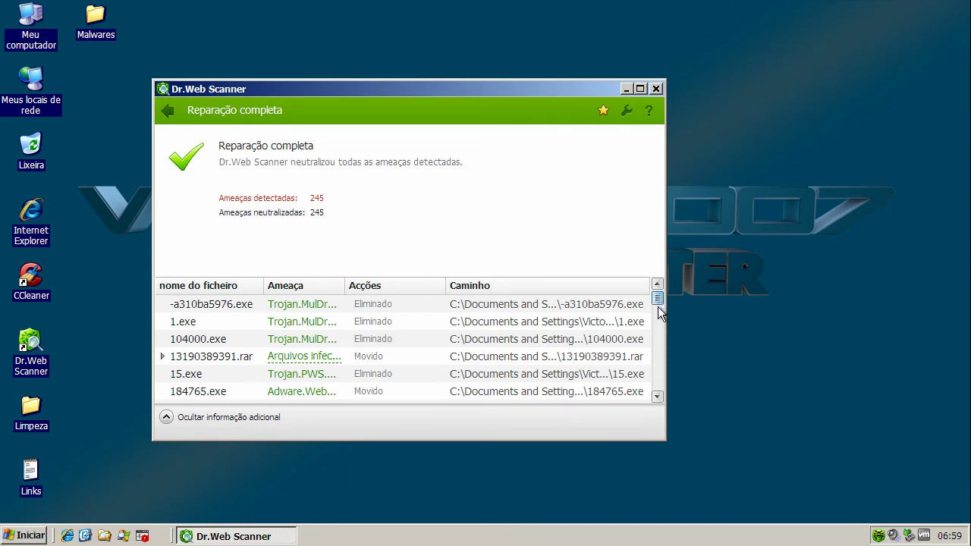
drag(658, 307, 657, 323)
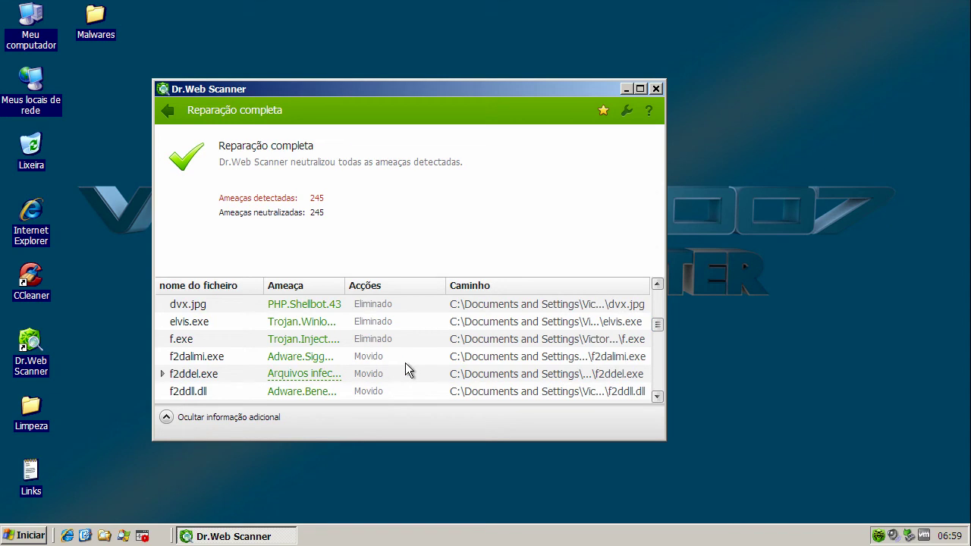
click(657, 89)
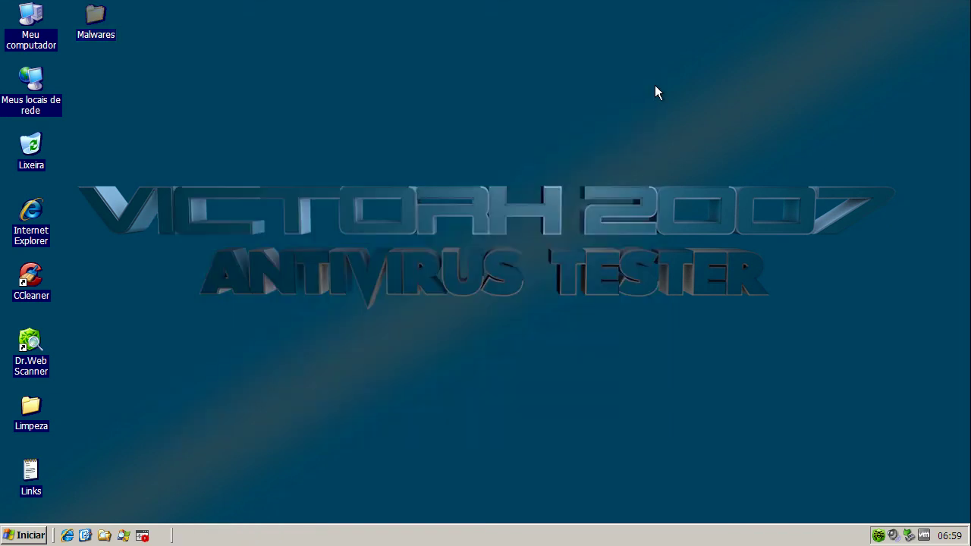
Look over the files left in the Malwares folder, then rescan the folder with Dr.Web and close the scanner
double_click(100, 30)
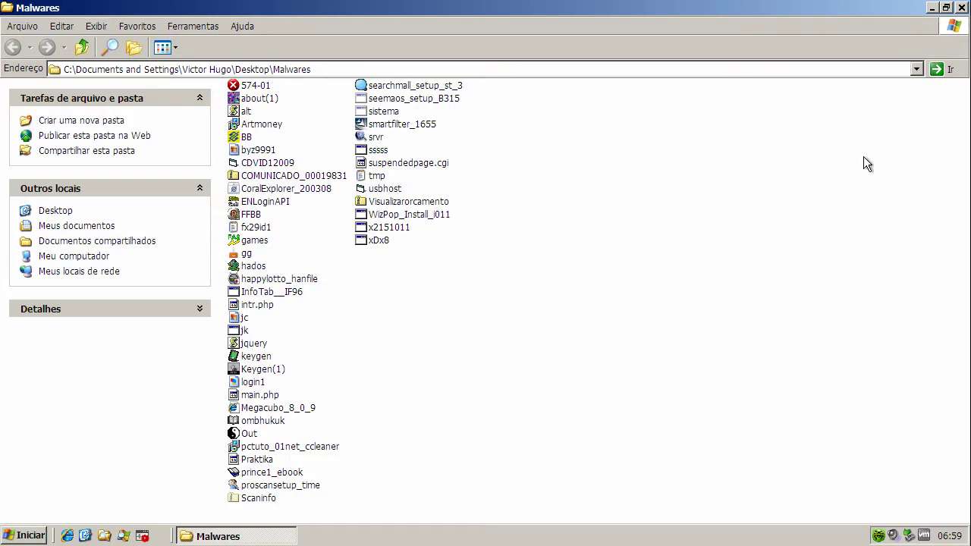
click(960, 9)
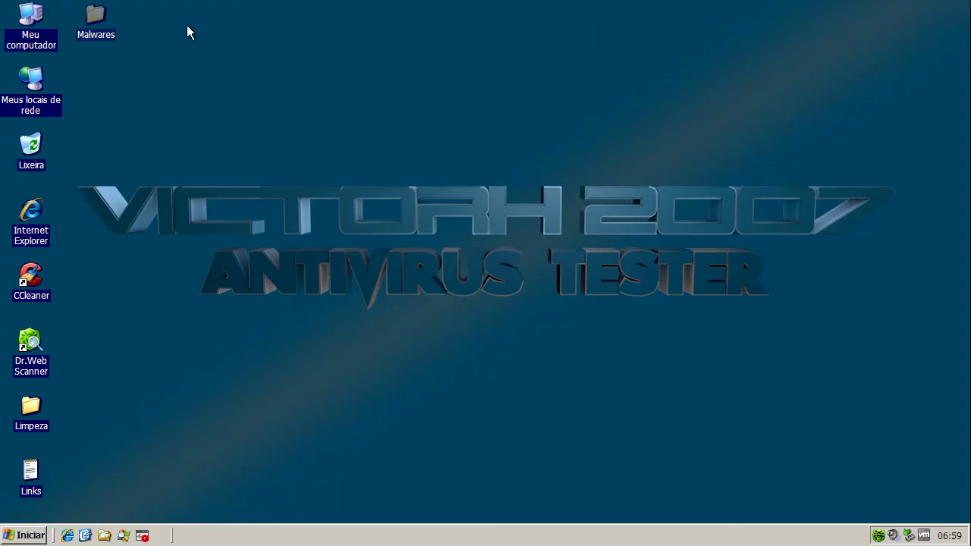
right_click(97, 19)
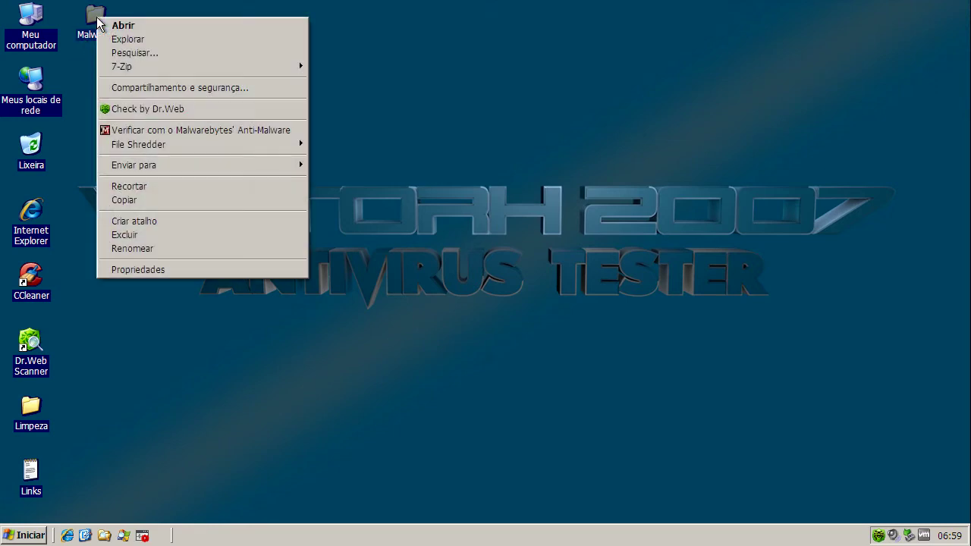
click(118, 110)
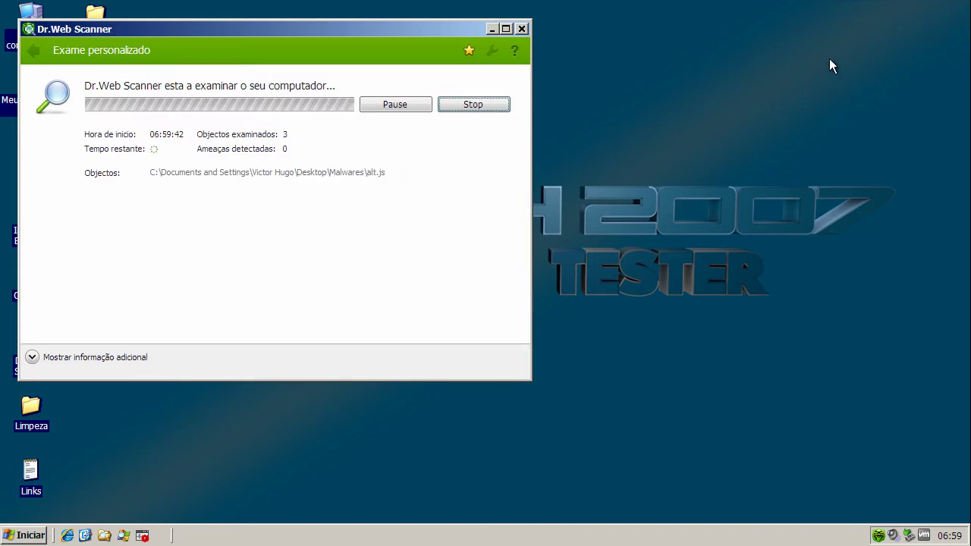
drag(339, 29, 467, 55)
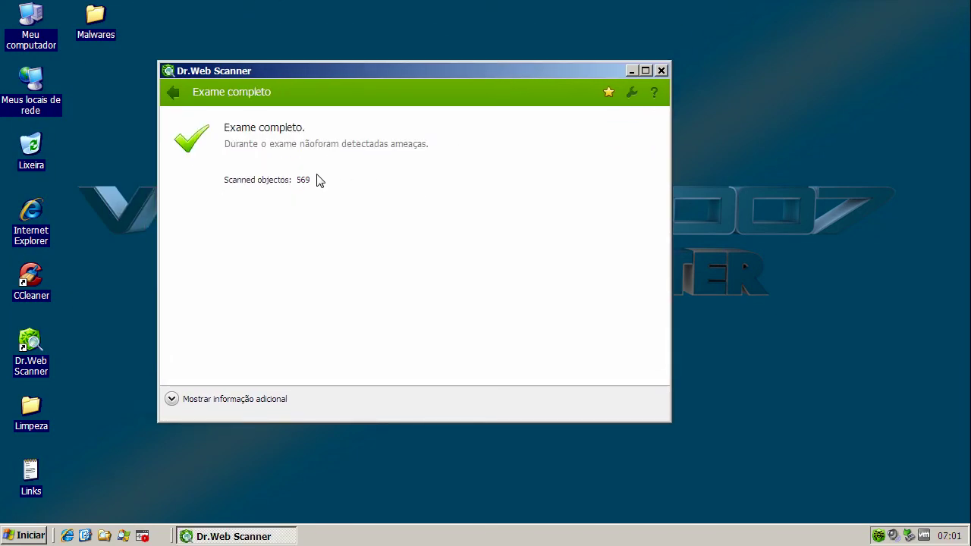
click(661, 71)
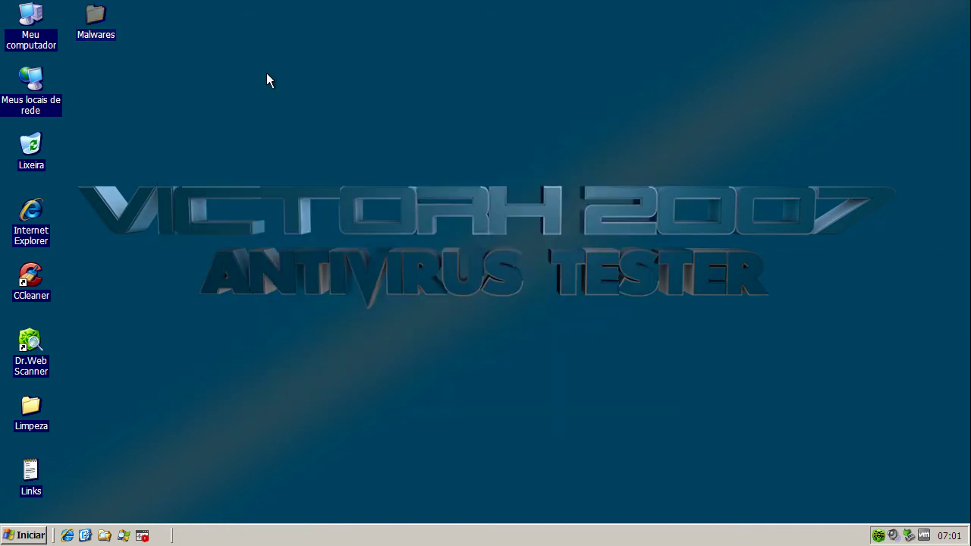
Review the remaining files in the Malwares folder and check the file count in its properties
double_click(97, 23)
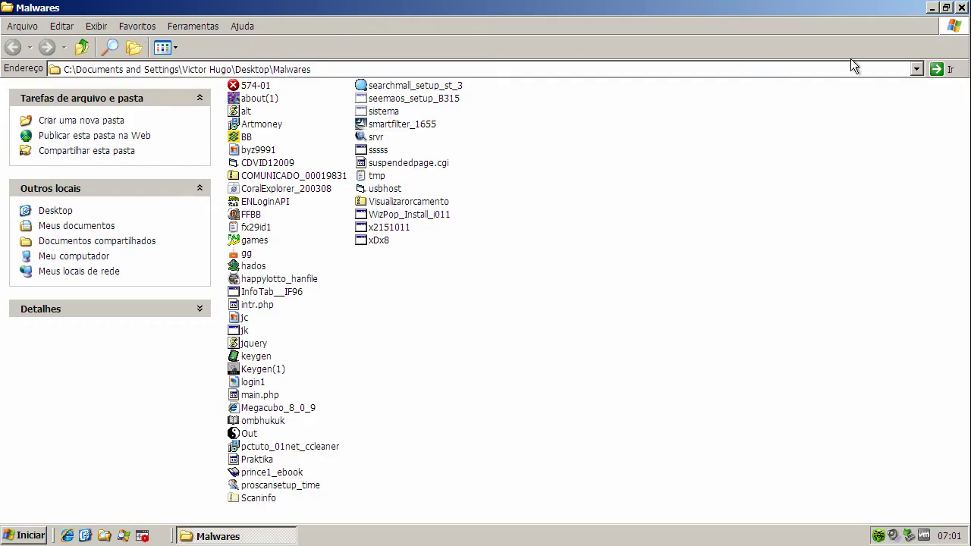
click(962, 7)
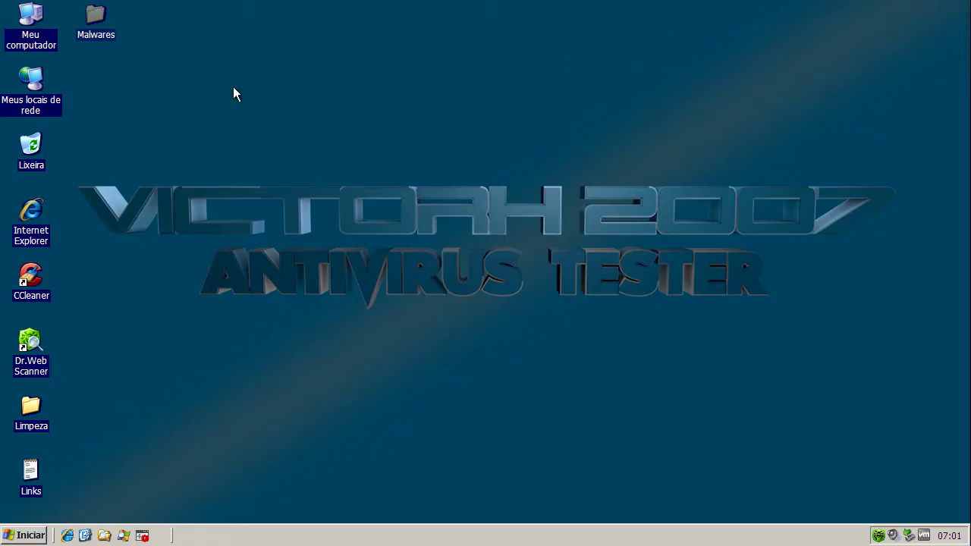
right_click(95, 28)
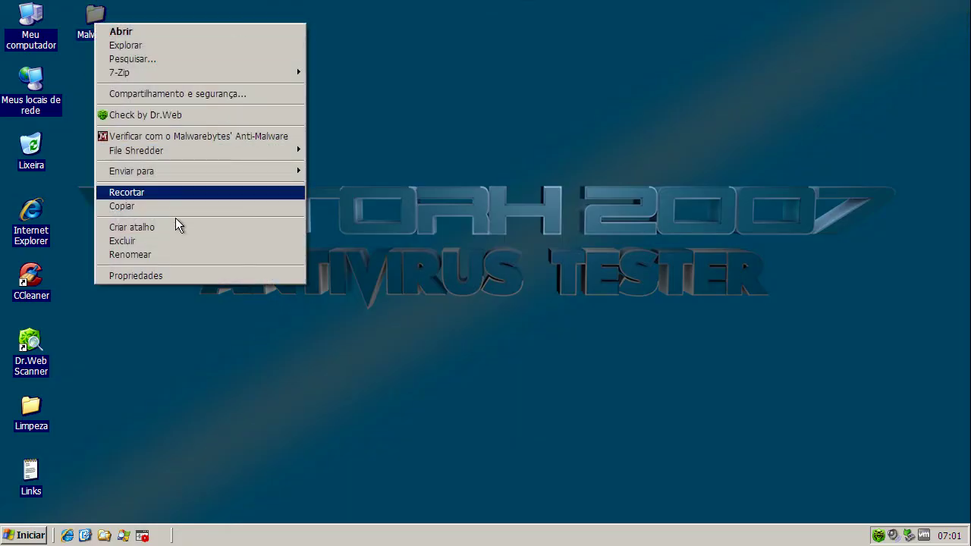
click(183, 276)
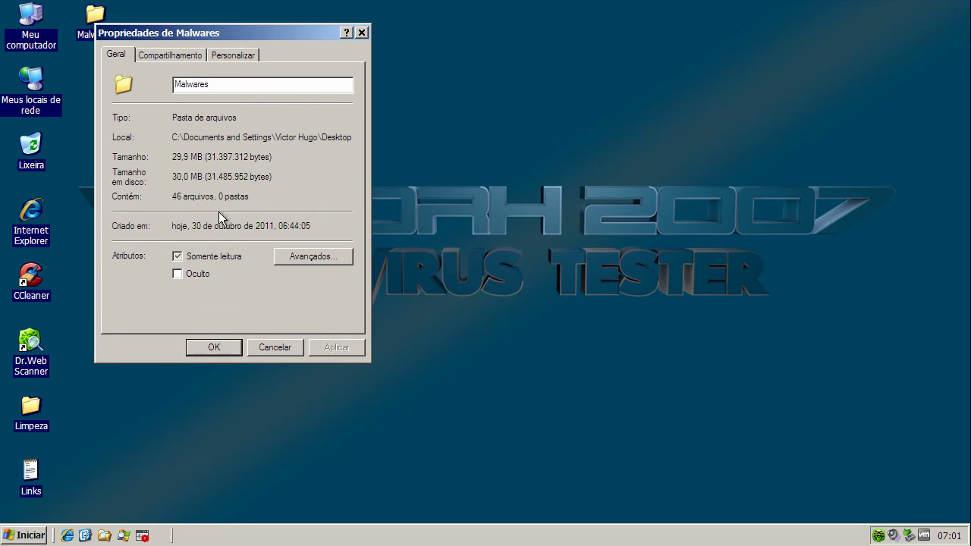
click(277, 348)
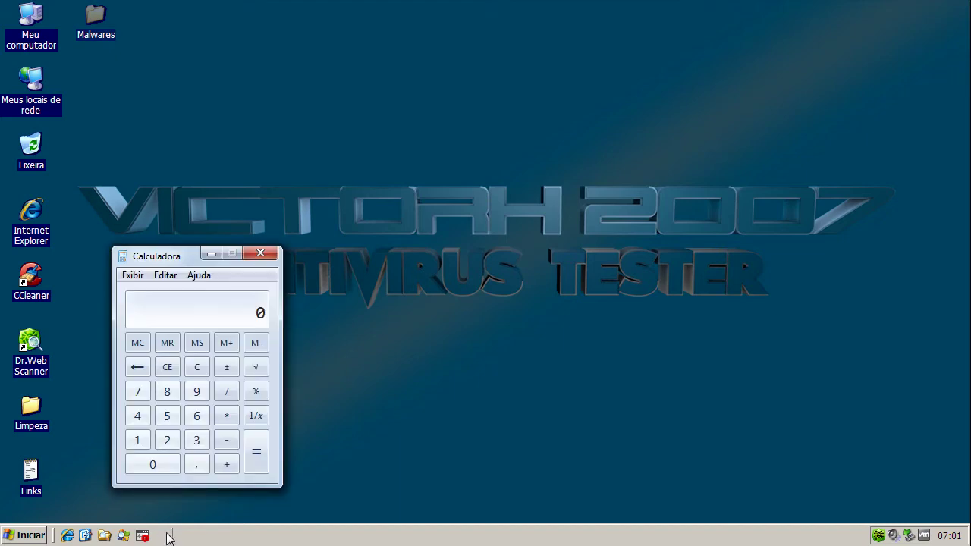
Calculate 268 − 46 in the calculator to get the number of removed malware files
click(169, 441)
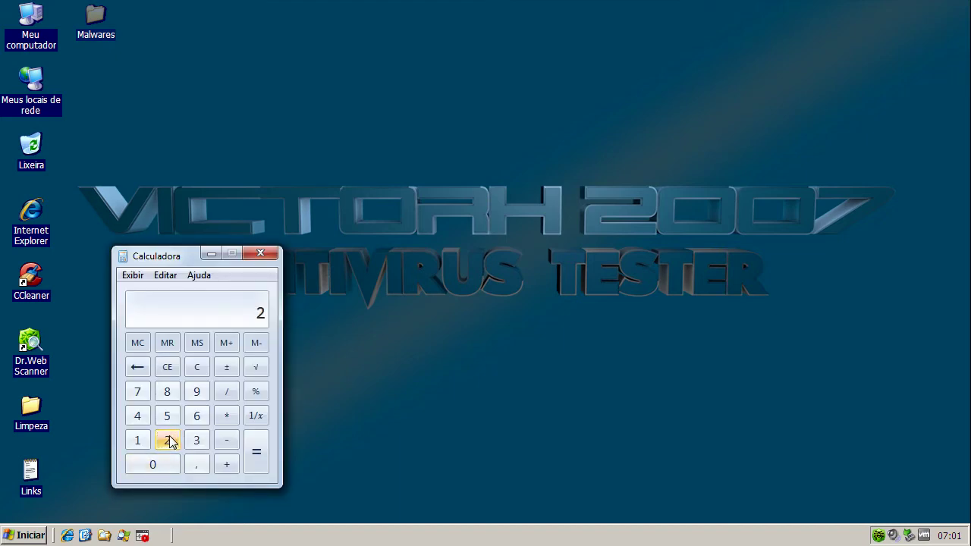
click(196, 417)
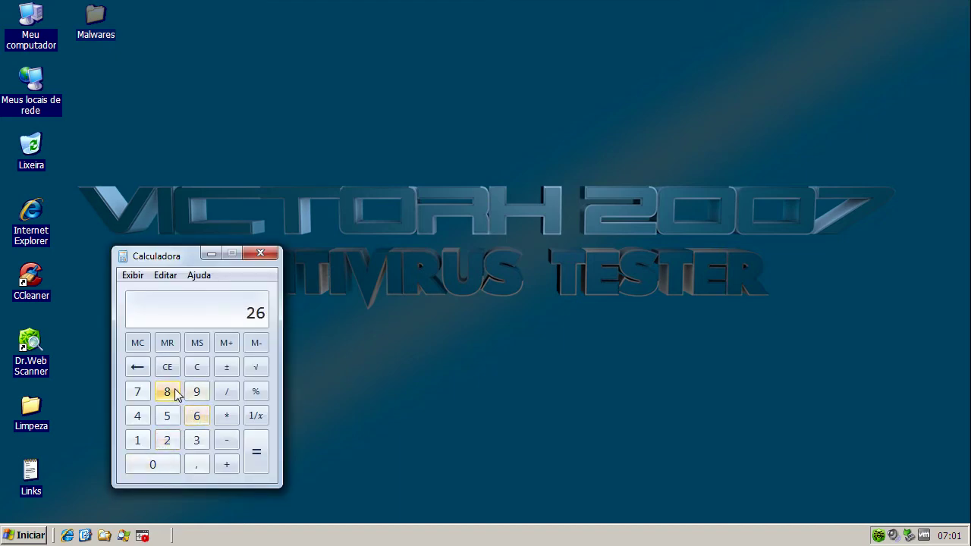
click(176, 393)
click(229, 443)
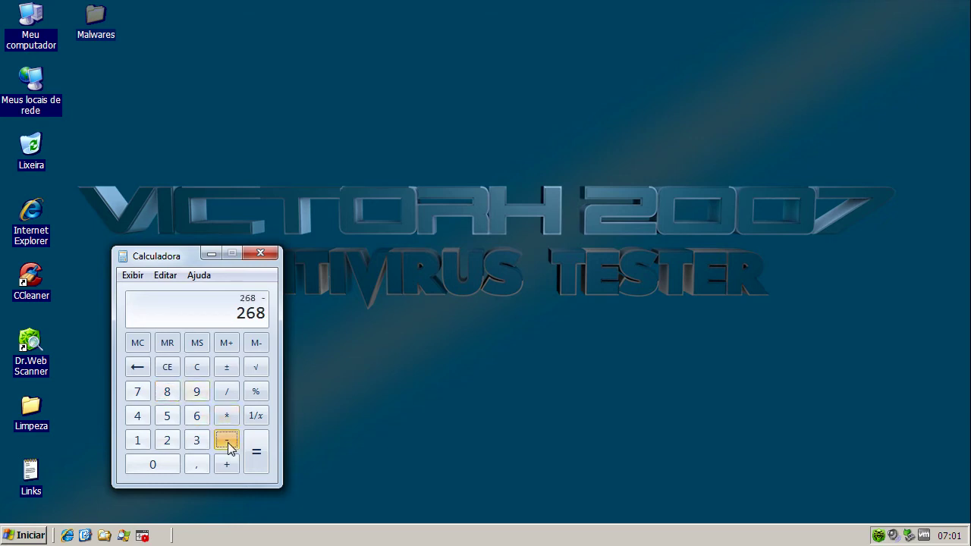
click(136, 417)
click(202, 422)
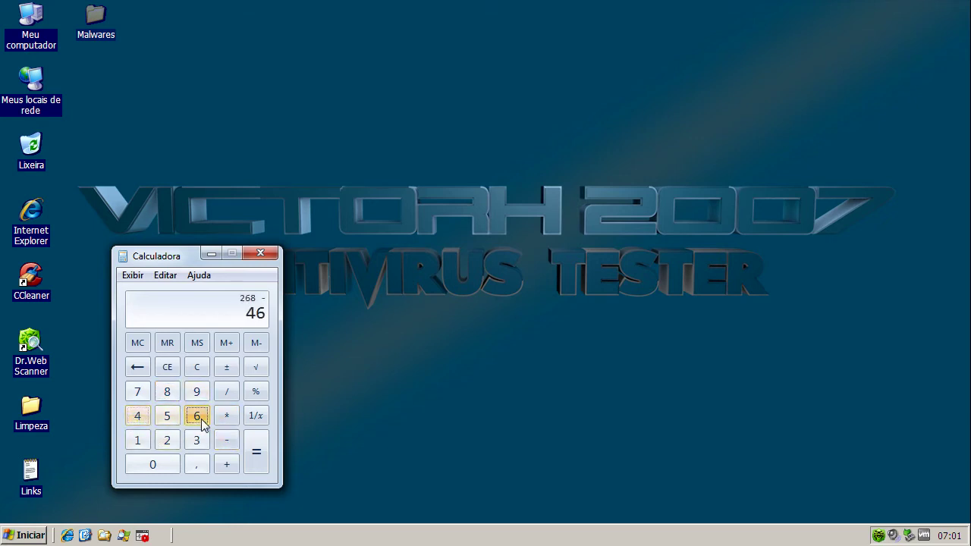
click(264, 448)
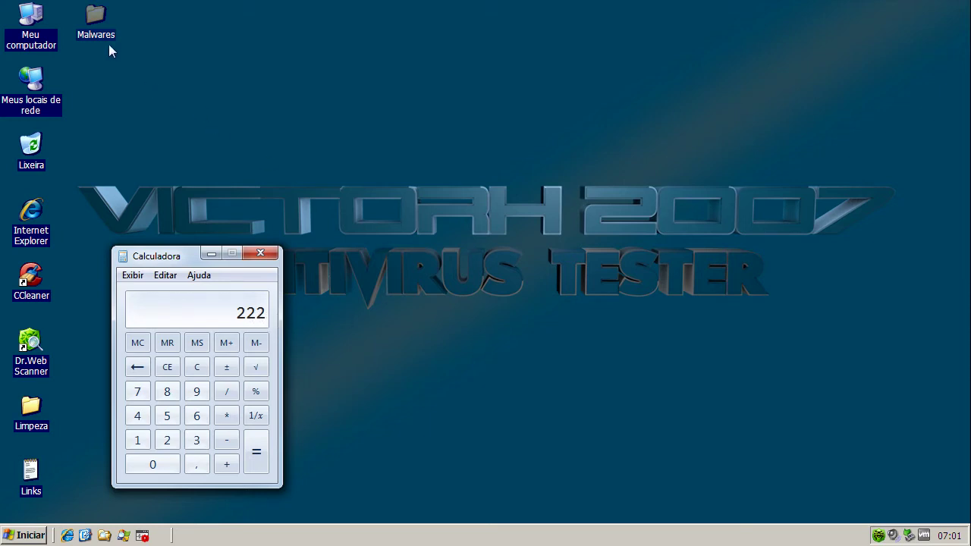
Work out the detection percentage by multiplying the result by 100 and dividing by 268, then close the calculator
click(227, 416)
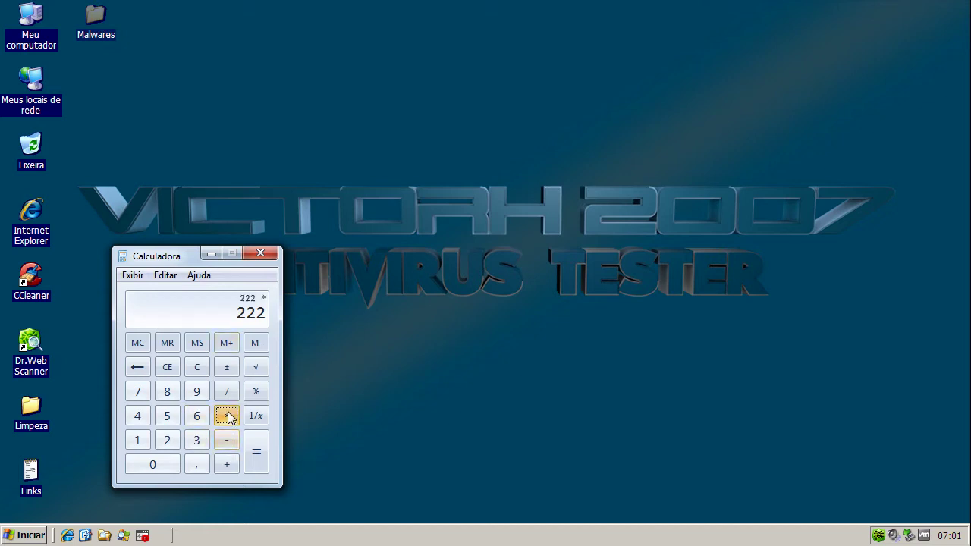
click(139, 441)
click(157, 463)
click(157, 462)
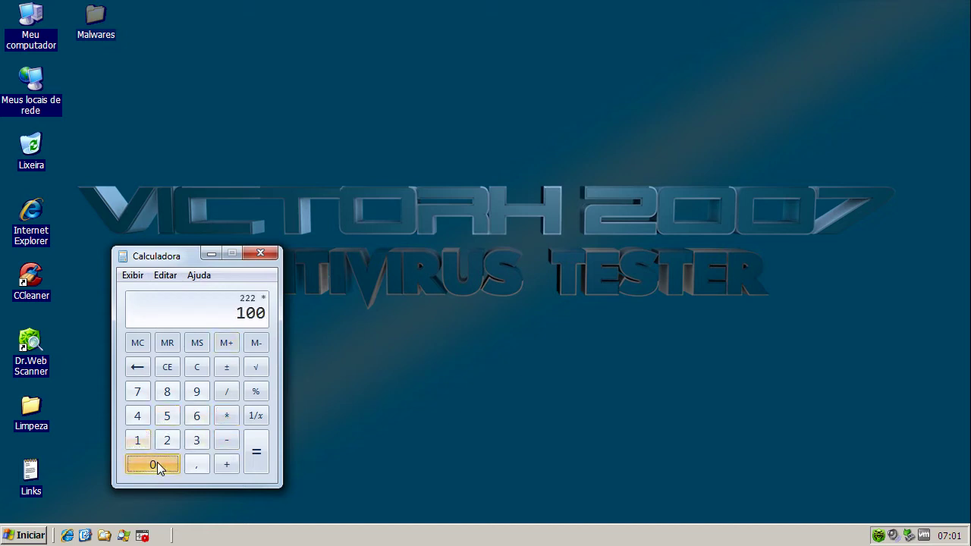
click(227, 392)
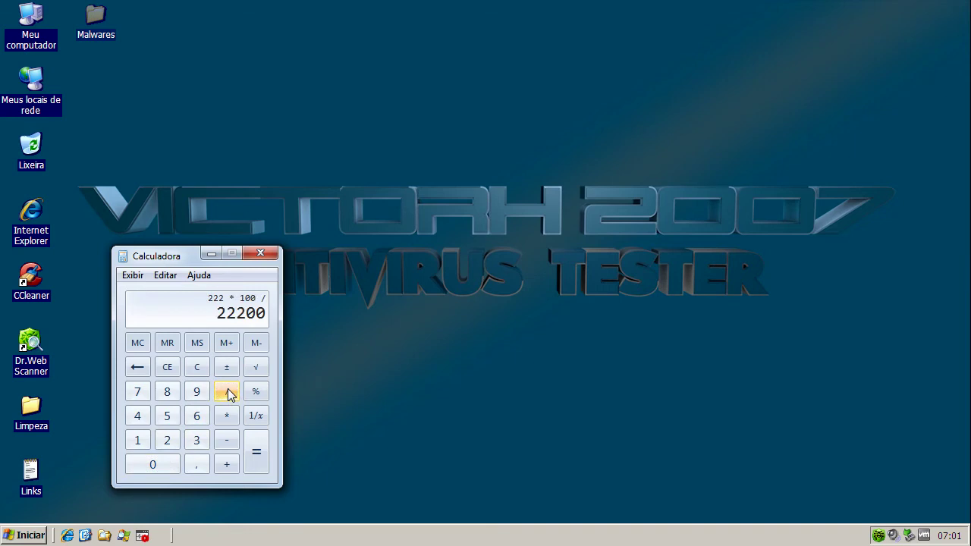
click(168, 441)
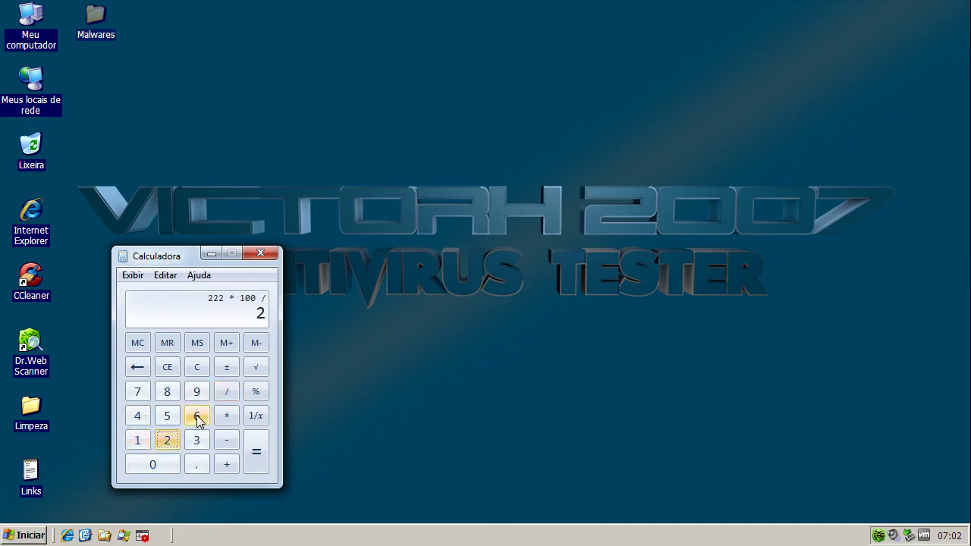
click(198, 419)
click(168, 393)
click(258, 454)
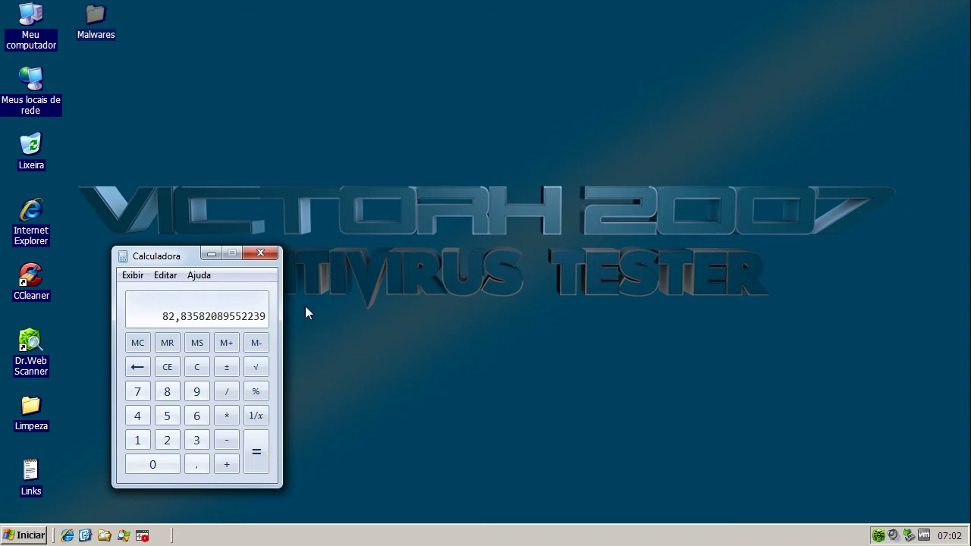
click(260, 253)
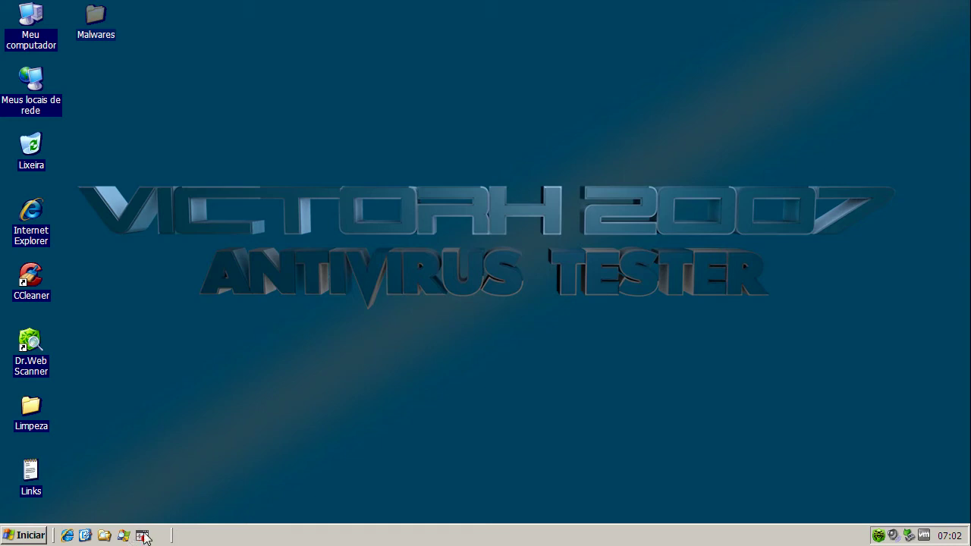
Launch KillSwitch with the Malwares folder open, hide the safe processes from its process list, and minimize it
click(144, 536)
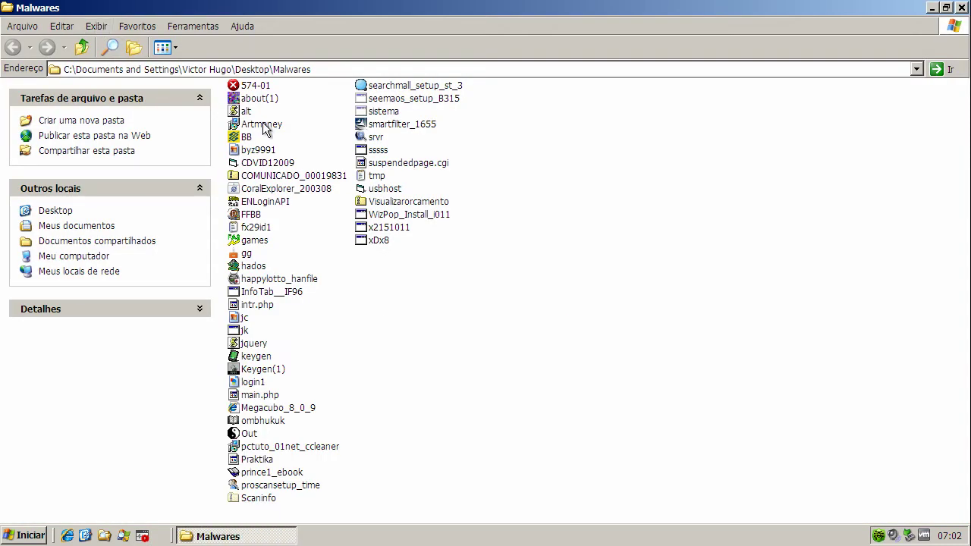
mouse_move(265, 129)
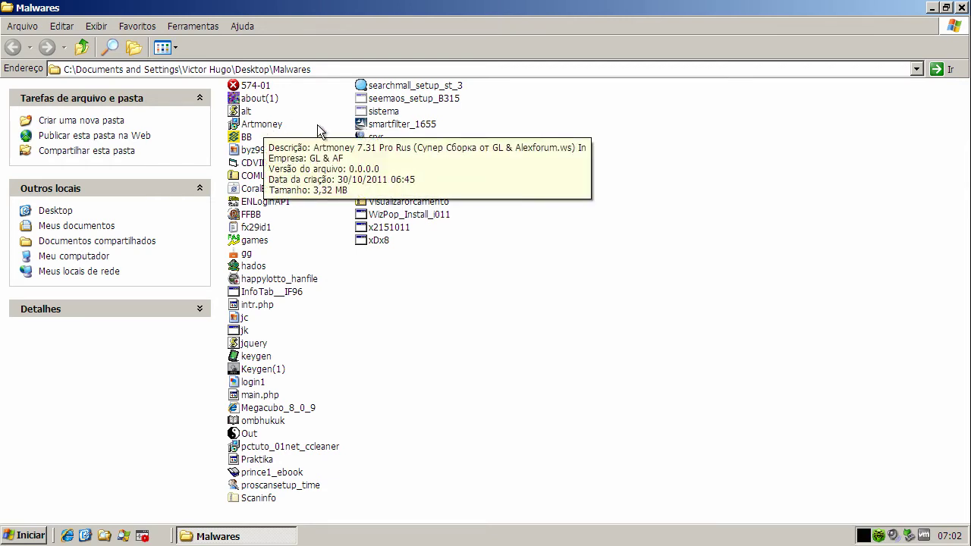
mouse_move(420, 157)
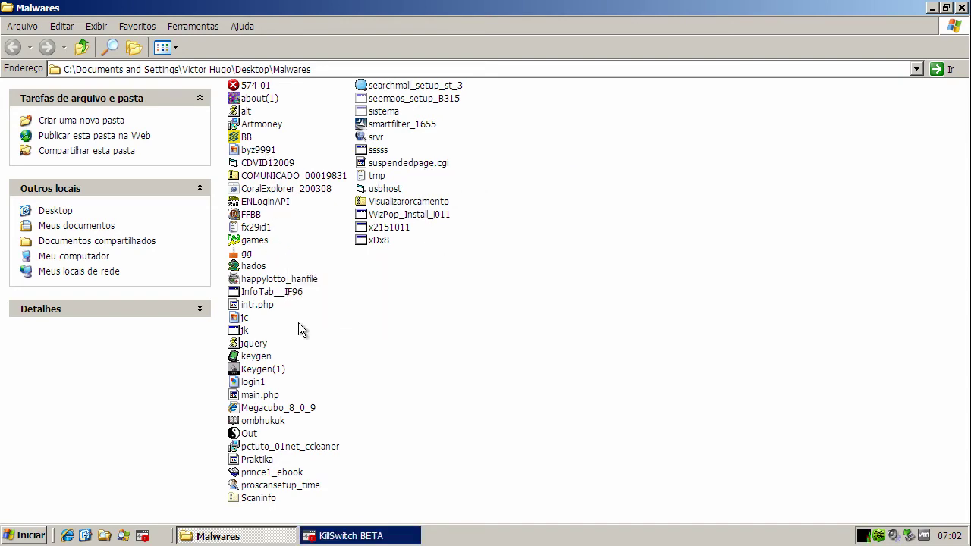
click(378, 539)
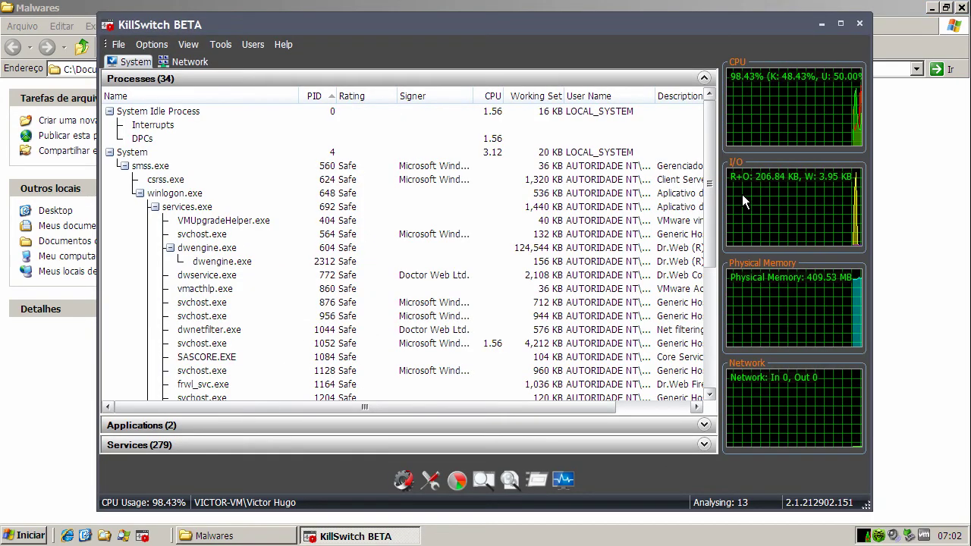
click(188, 44)
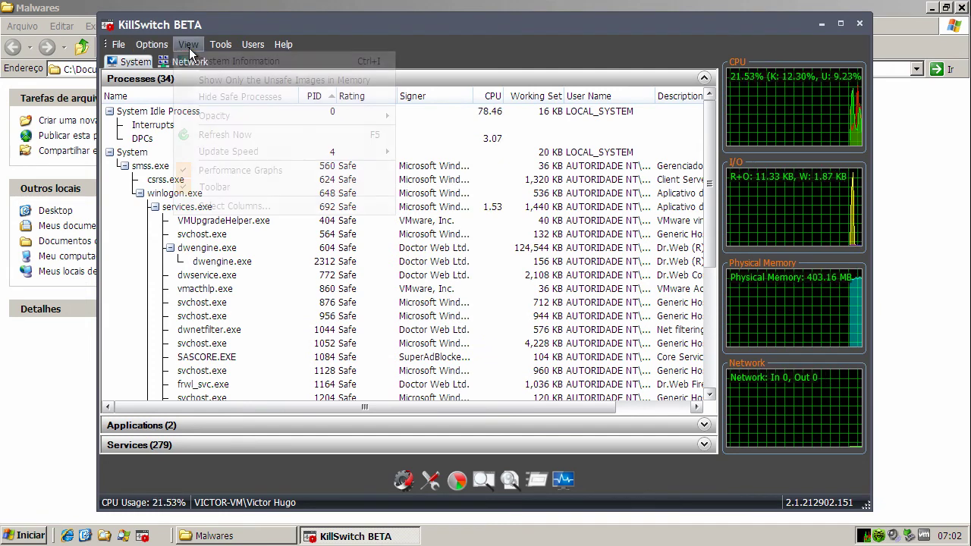
click(198, 92)
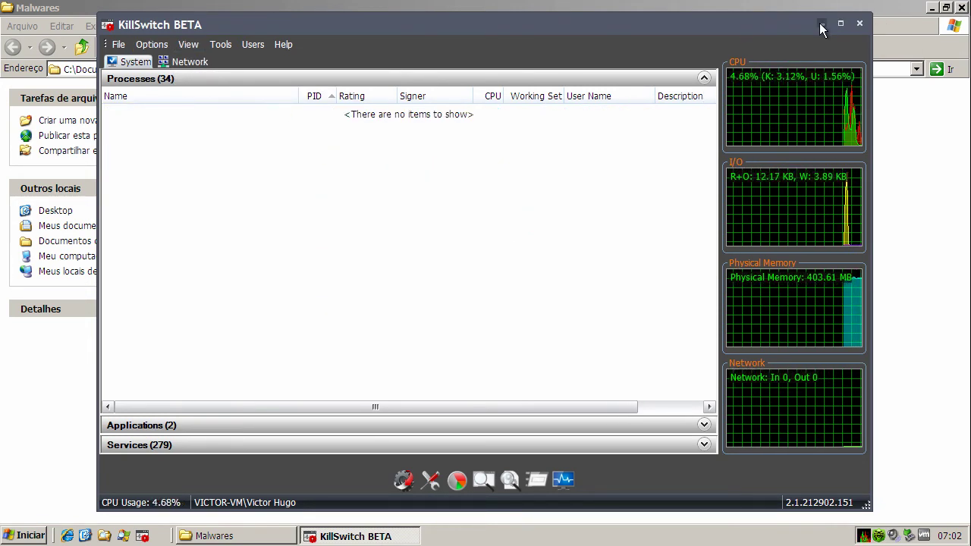
click(821, 26)
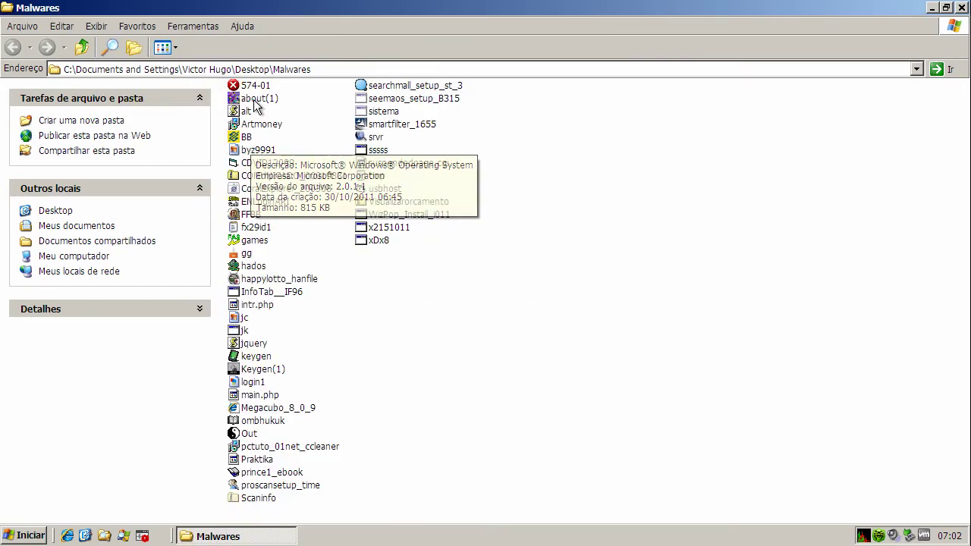
Run BB from the Malwares folder and apply the default firewall rule "Allow all network connections" to COMODO Cleaning Essentials BETA
double_click(247, 137)
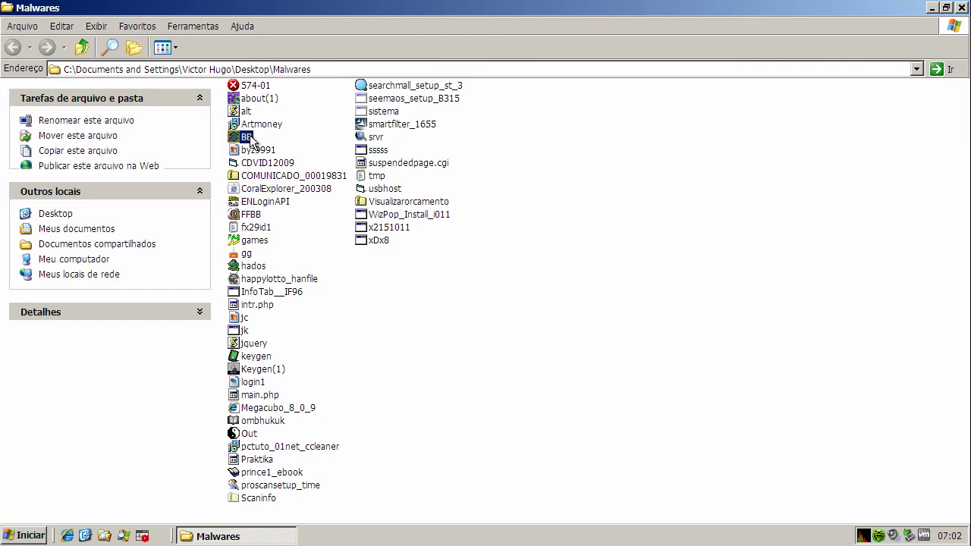
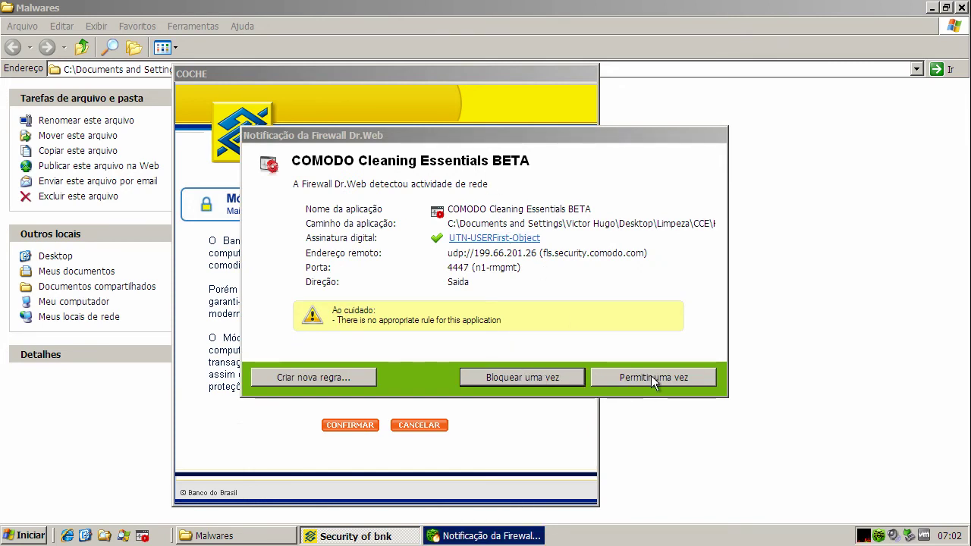
click(286, 142)
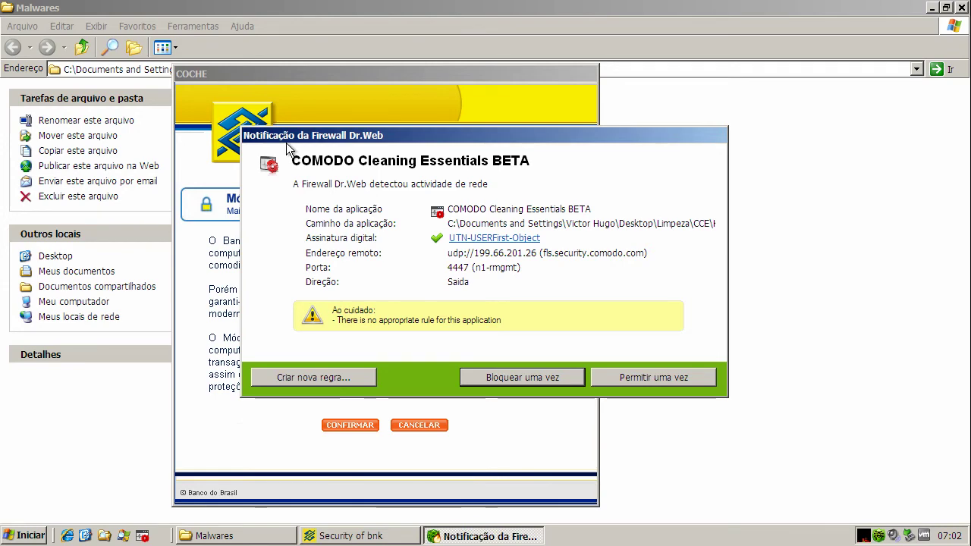
click(334, 376)
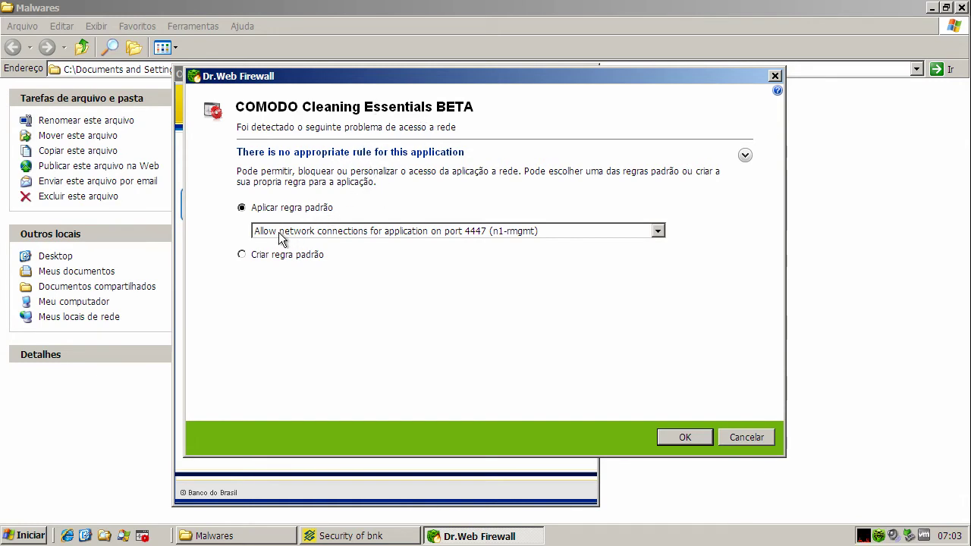
click(249, 256)
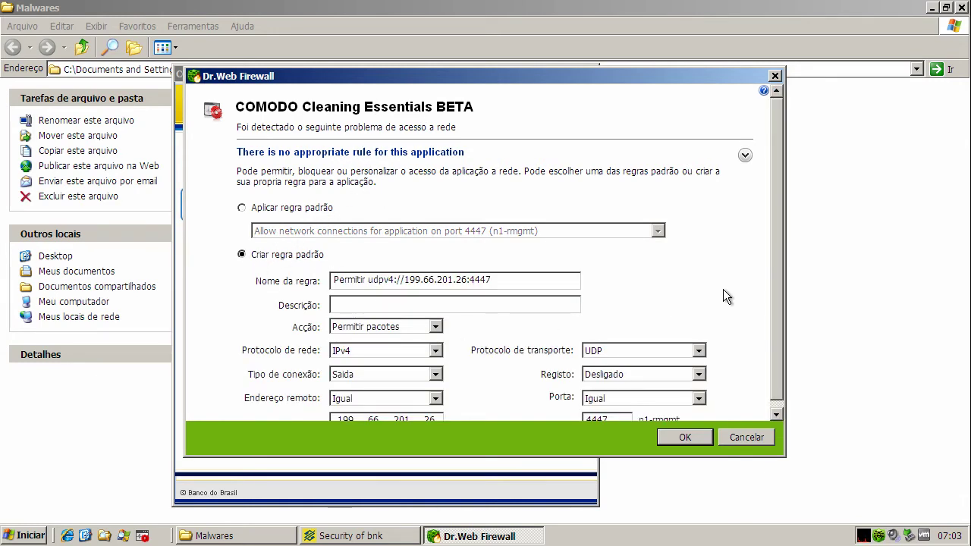
click(253, 210)
click(280, 231)
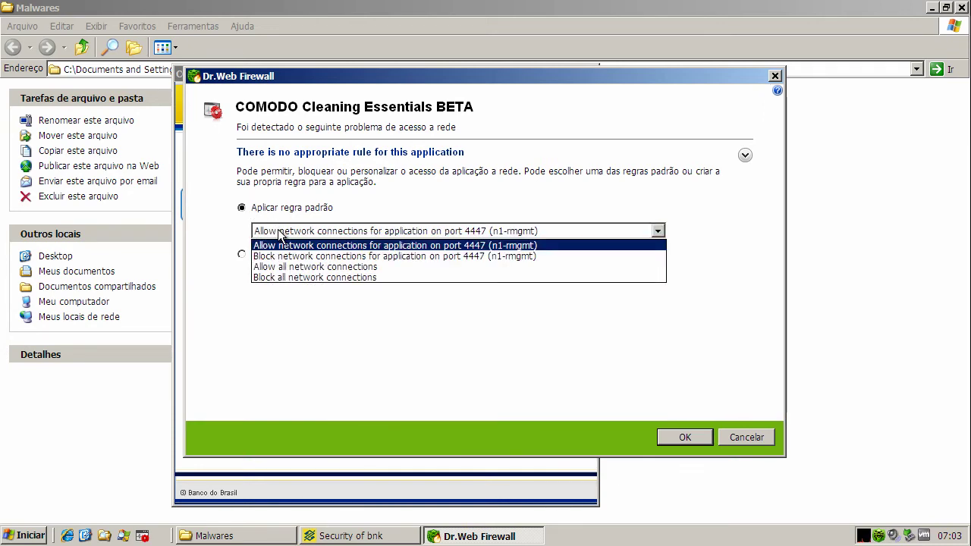
click(284, 267)
click(691, 439)
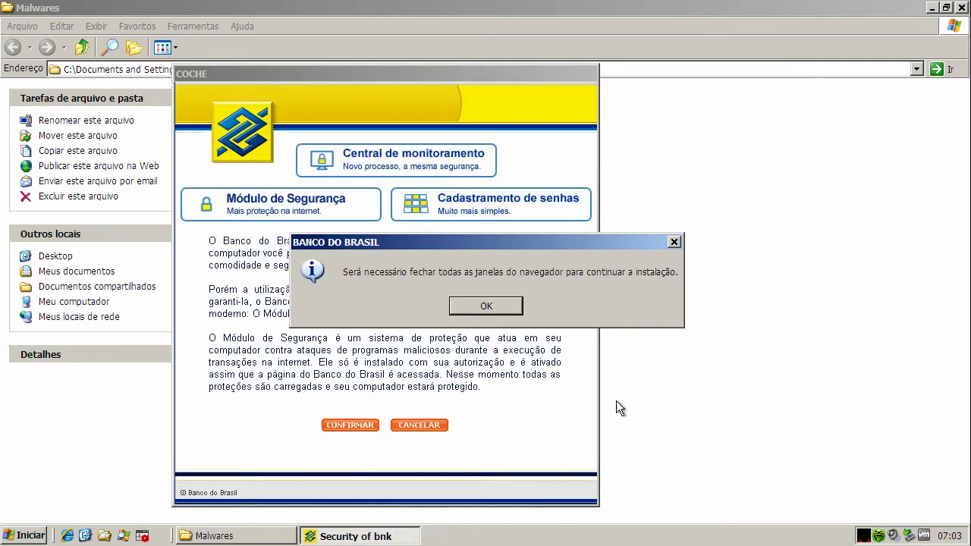
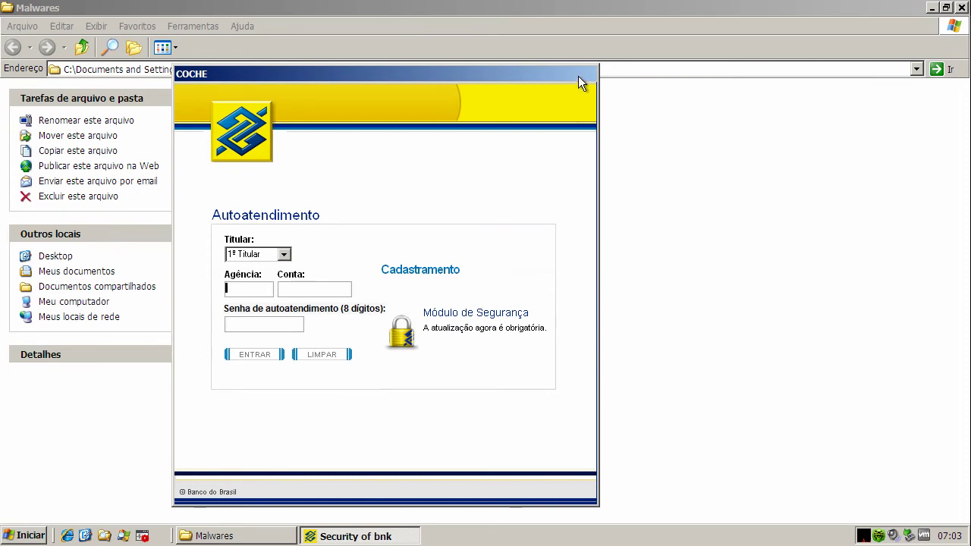
Run the 574-01 sample from the Malwares folder, check the unsafe processes in KillSwitch, and minimize KillSwitch again
click(238, 536)
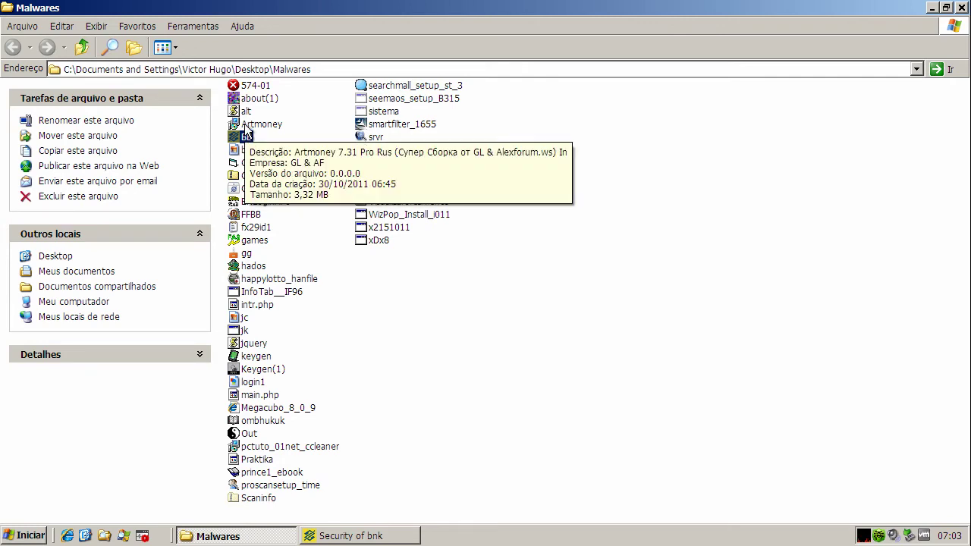
click(250, 86)
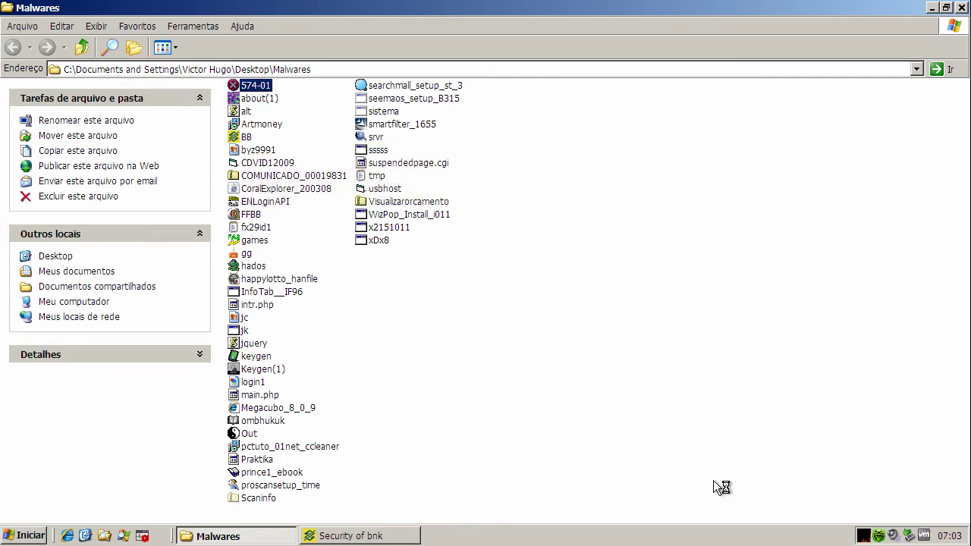
click(866, 533)
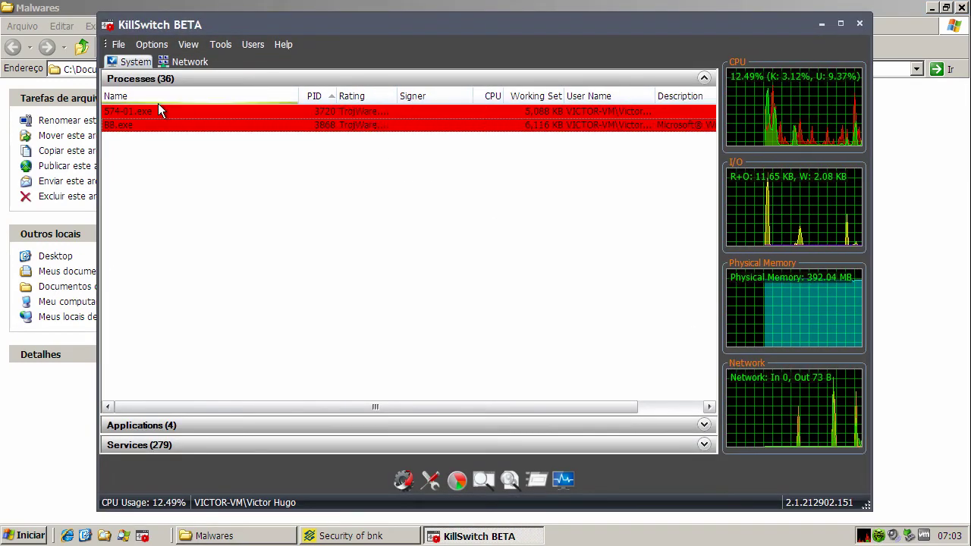
click(821, 26)
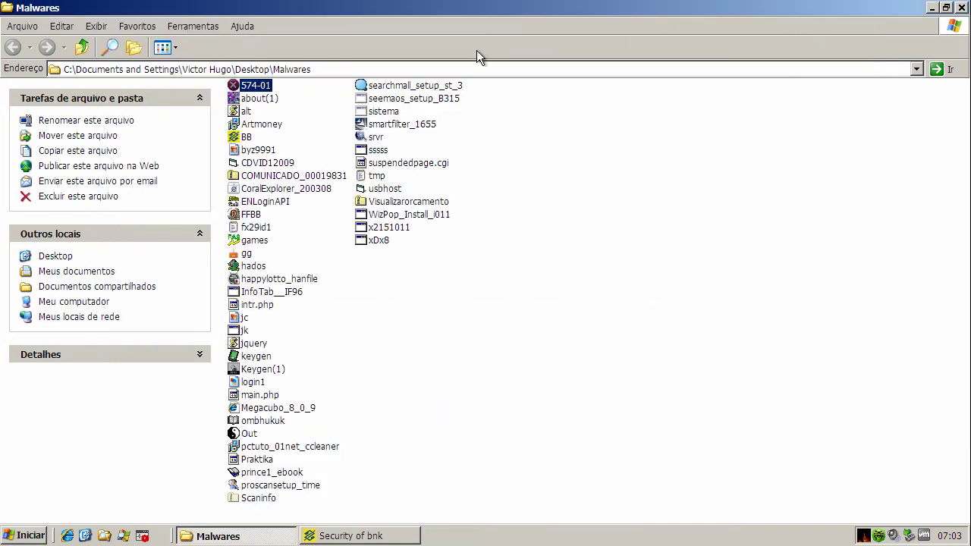
Try CDVID12009, open byz9991 from the Malwares folder, and minimize the image viewer
click(263, 164)
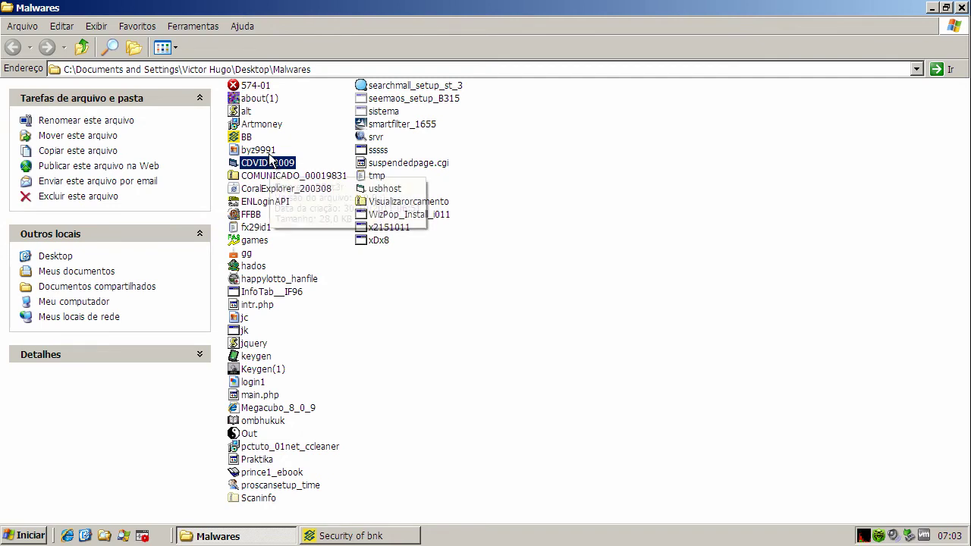
double_click(268, 151)
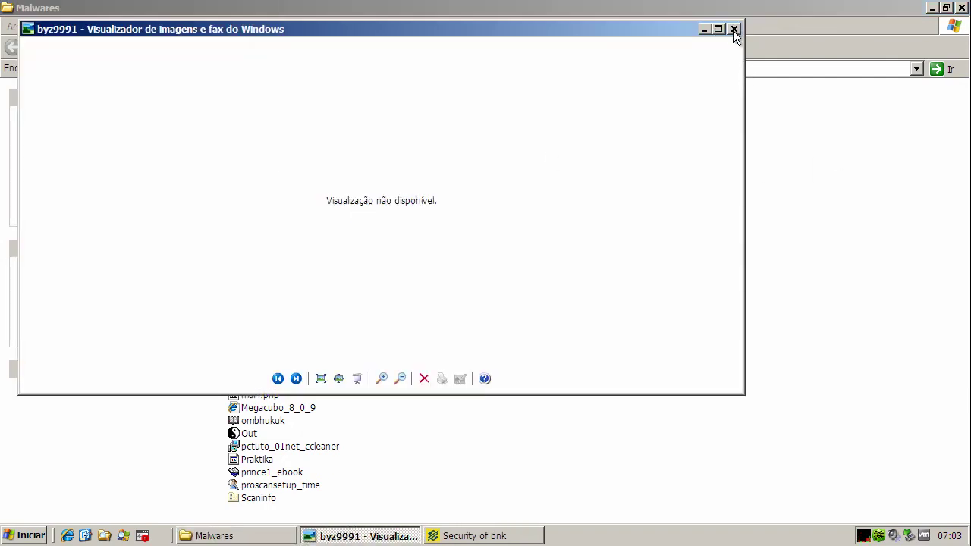
click(707, 31)
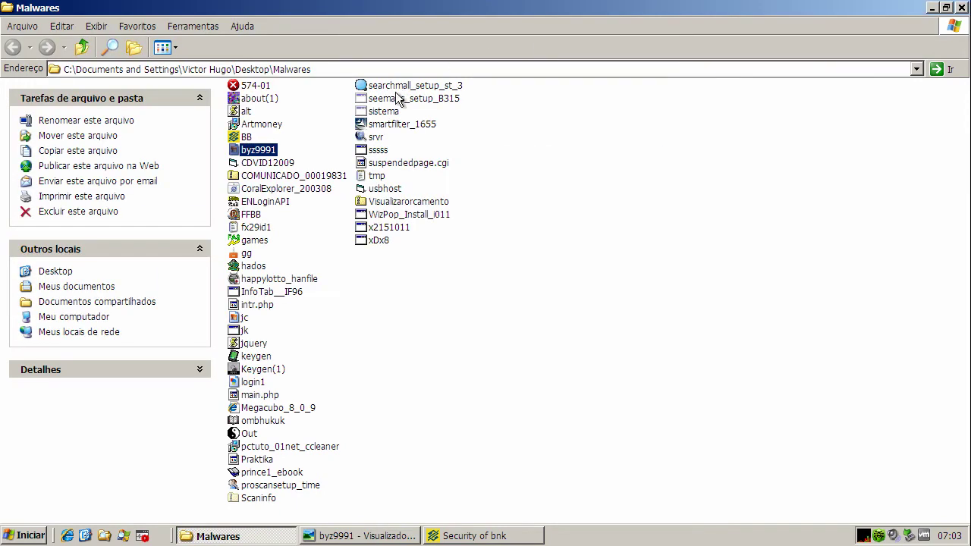
Run ENLoginAPI from the Malwares folder, minimize its console window, and launch FFBB
click(262, 203)
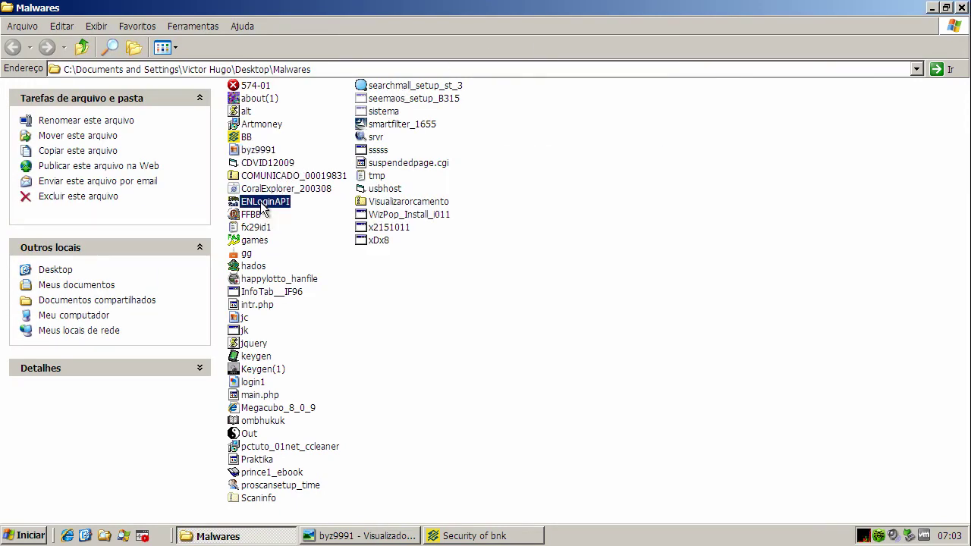
double_click(262, 205)
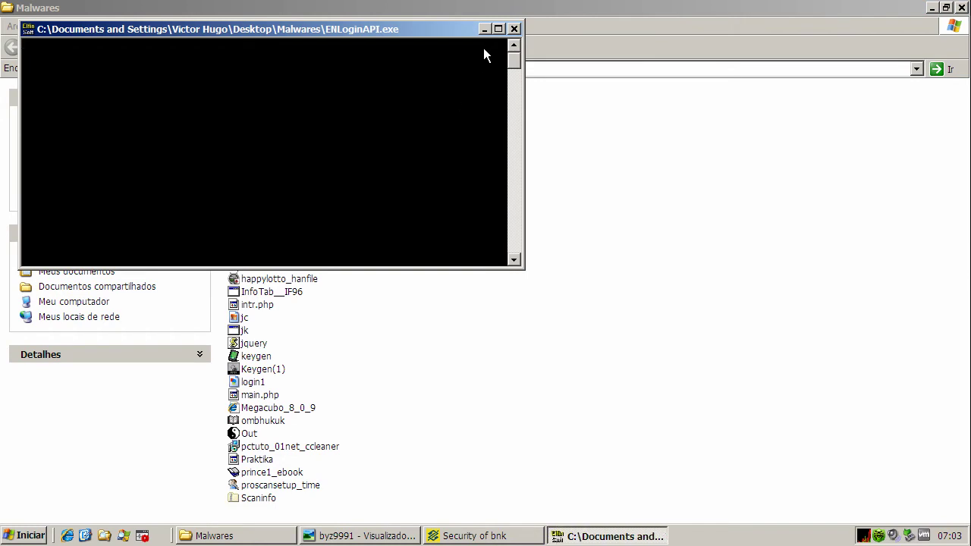
click(484, 30)
click(251, 215)
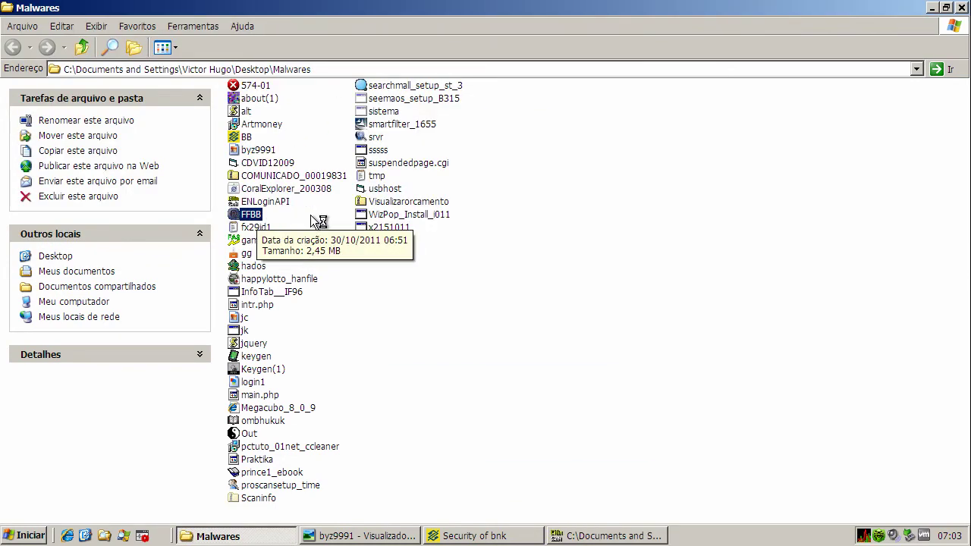
Run the games sample, leave its full-screen display, and close the FlashAnts FMProjector window
click(252, 241)
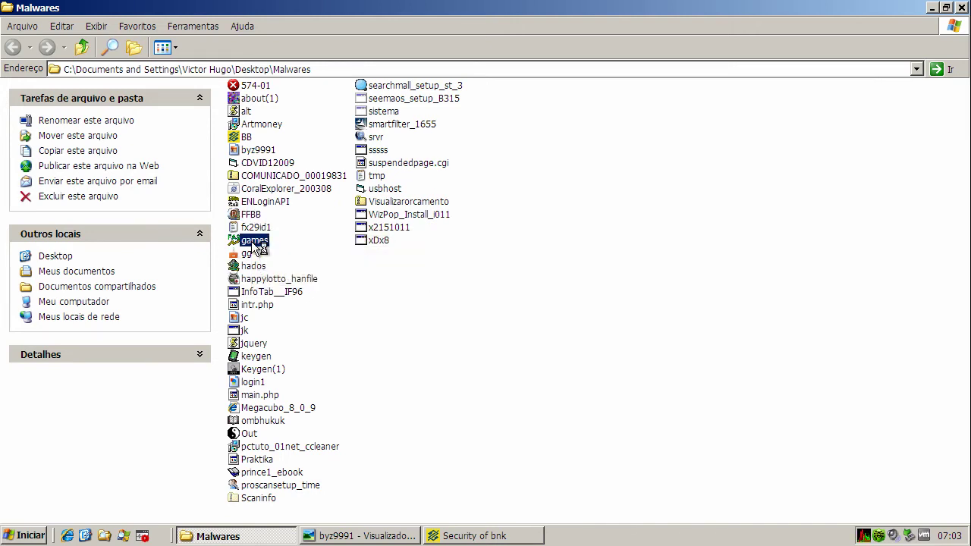
double_click(370, 241)
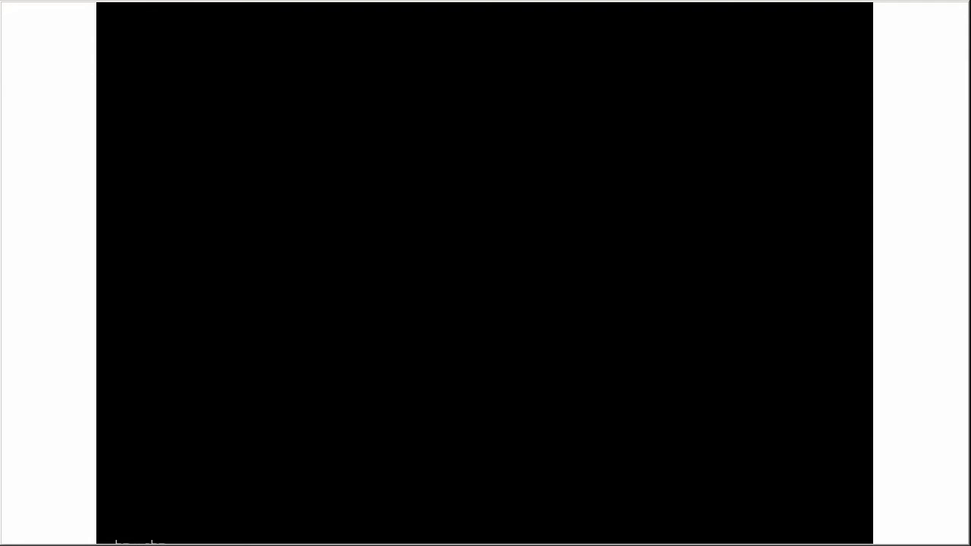
key(Escape)
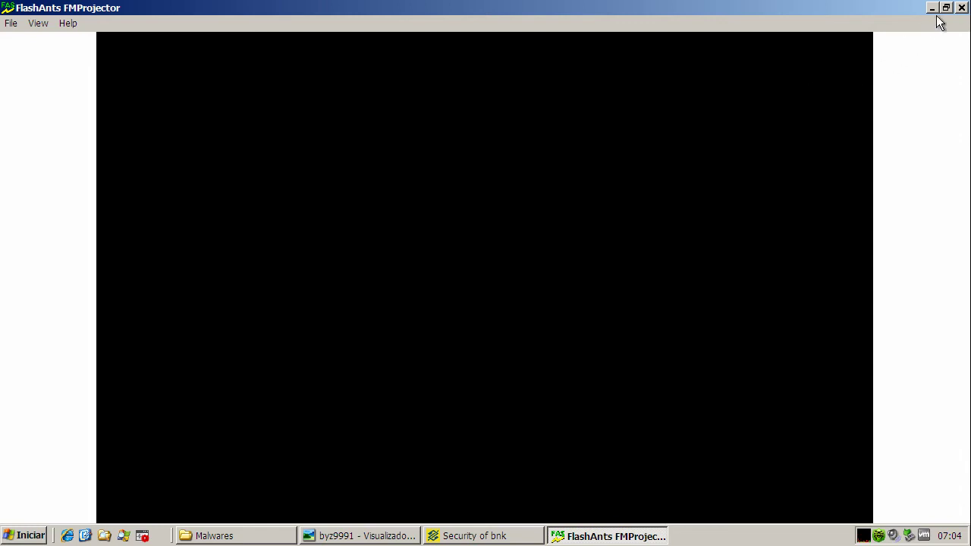
click(962, 9)
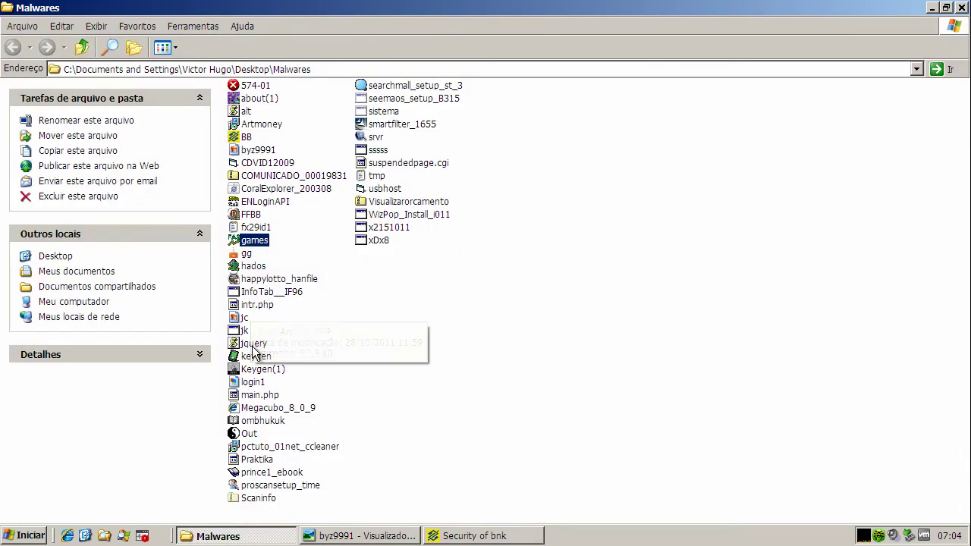
Run Keygen(1) from the Malwares folder, generate a new key block for the Professional Edition, and close it
click(254, 371)
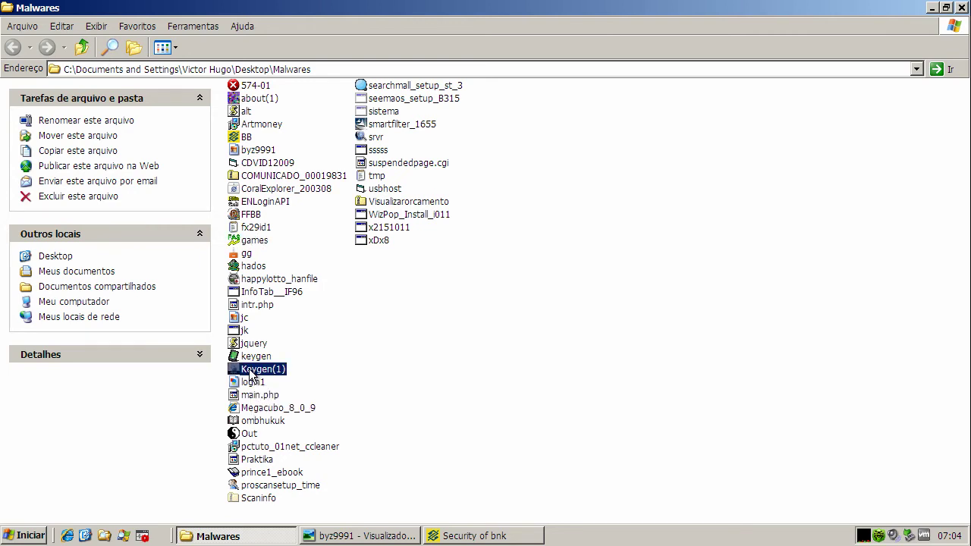
double_click(253, 371)
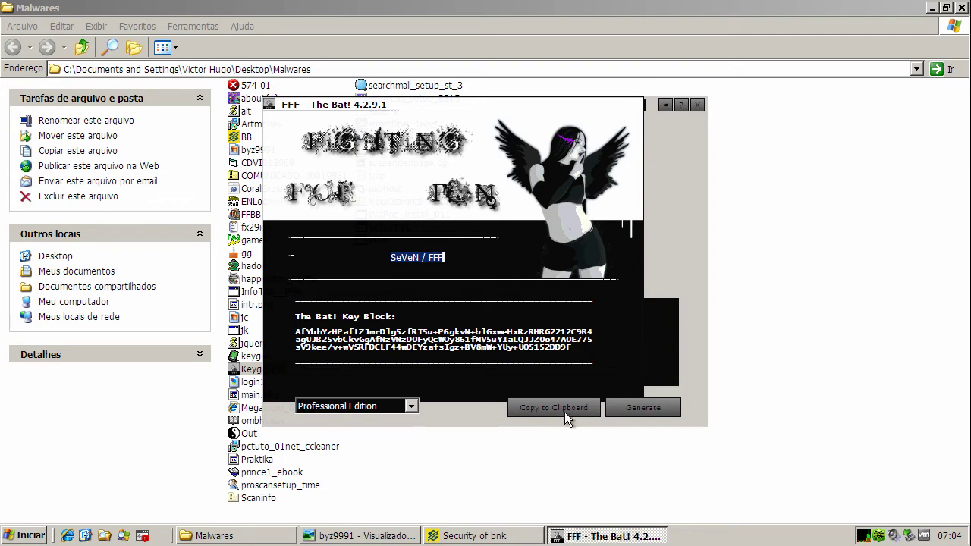
click(644, 410)
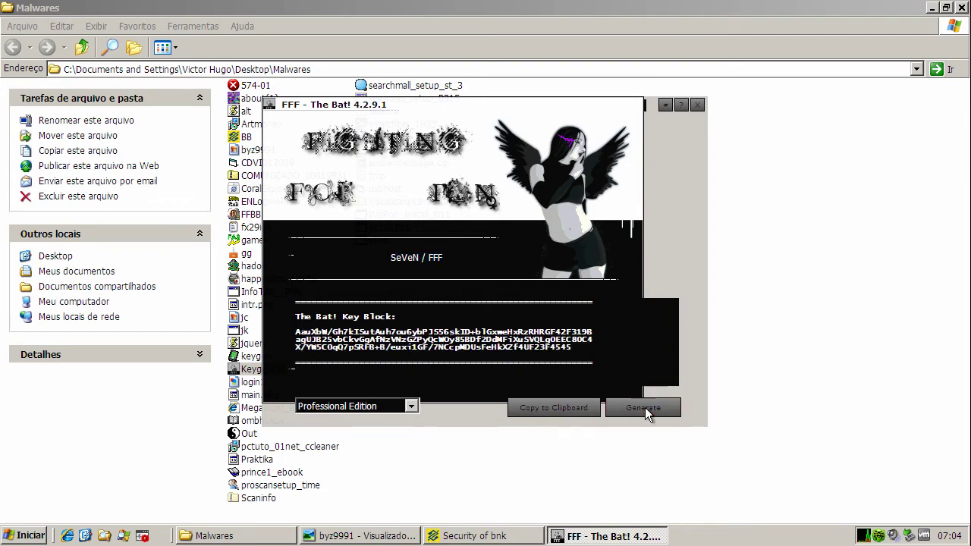
click(697, 105)
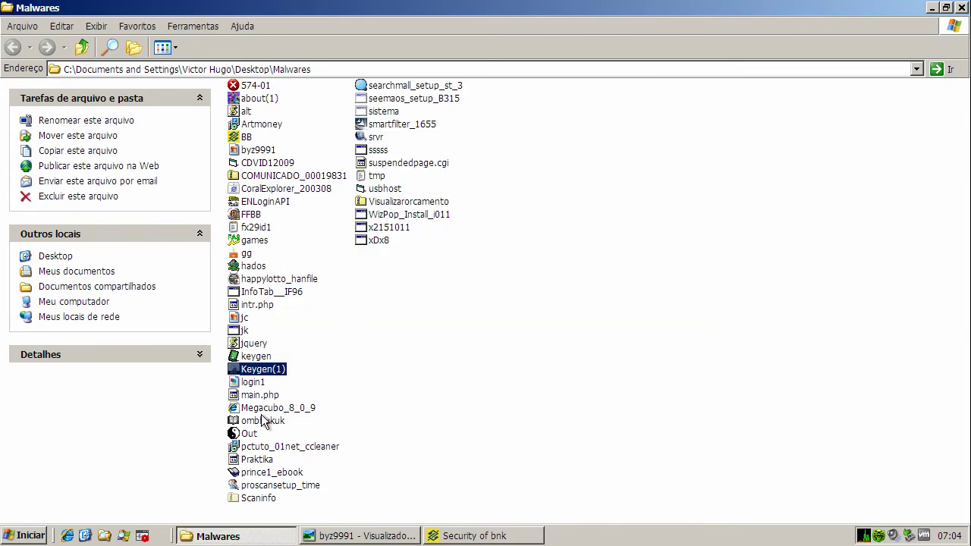
Run the Out sample and allow the network activity of winupdate.exe once in the Dr.Web firewall
click(252, 434)
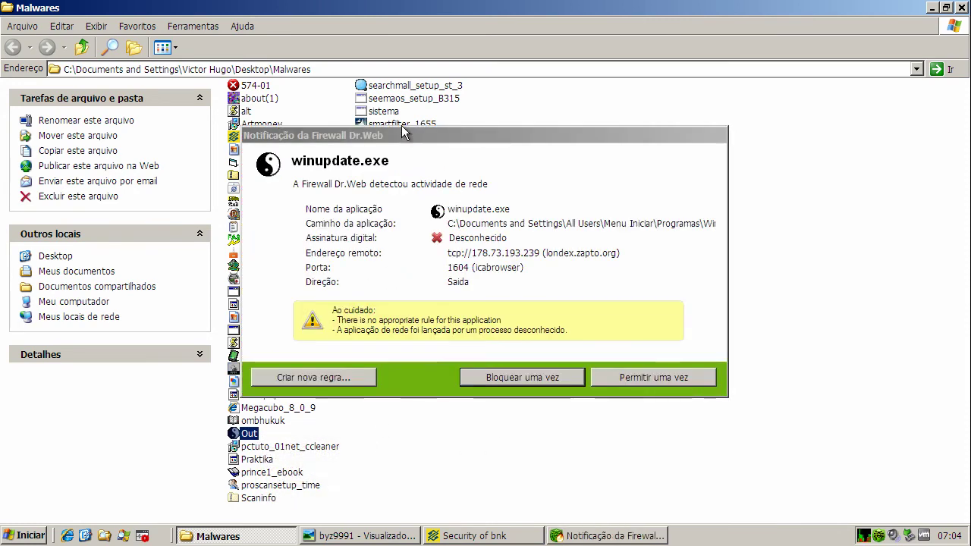
click(649, 378)
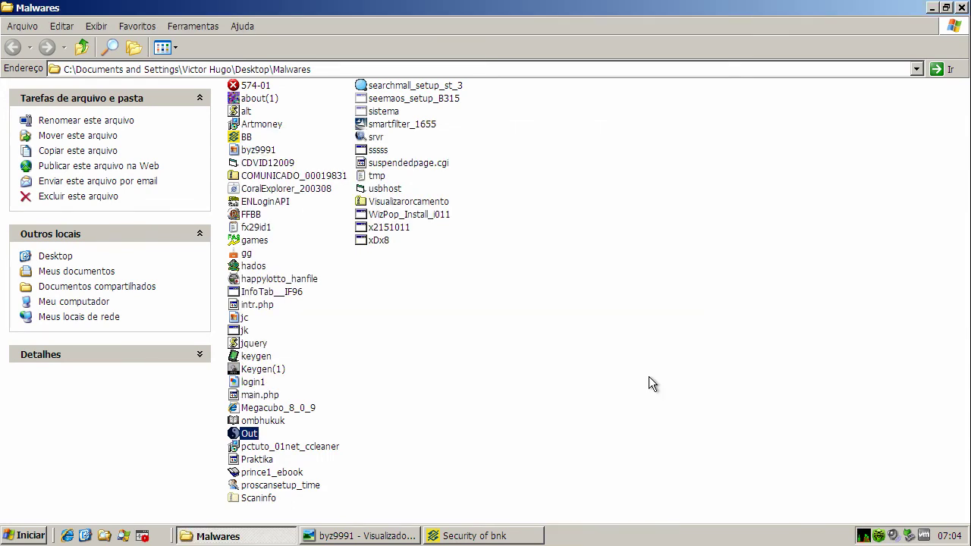
Run pctuto_01net_ccleaner, allow 574-01.exe's network activity once, accept the PCTuto licence, install it, and dismiss the install.res.????.dll error
click(284, 448)
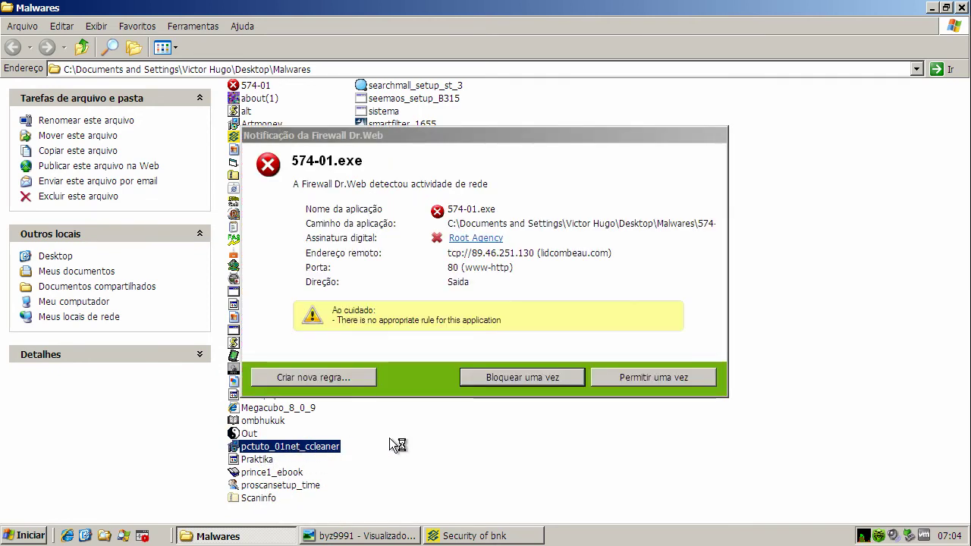
click(645, 375)
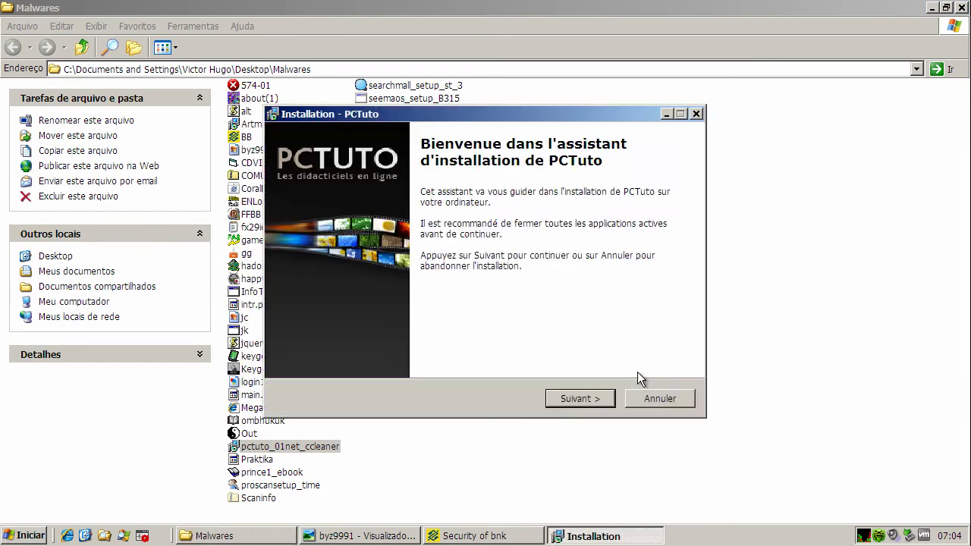
click(587, 400)
click(353, 351)
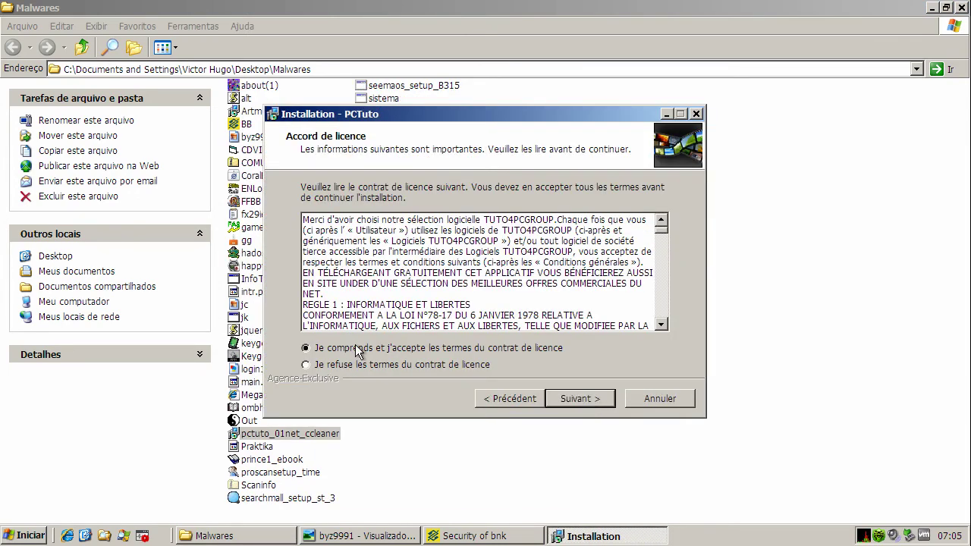
click(588, 404)
click(581, 400)
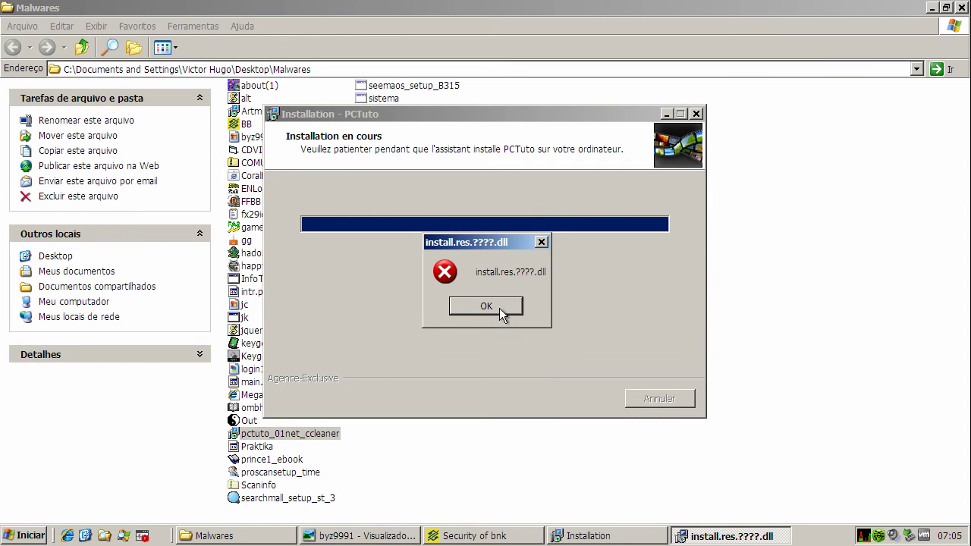
click(485, 306)
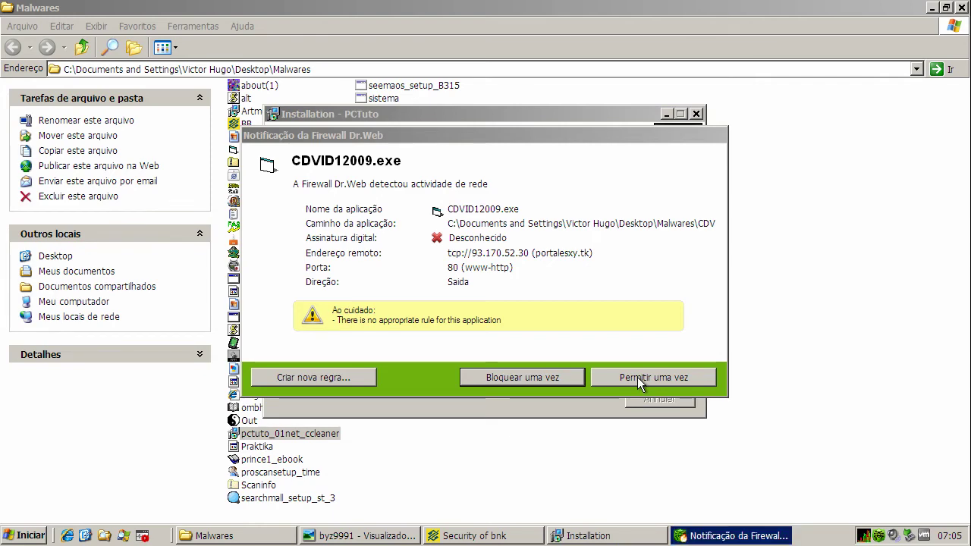
Allow CDVID12009.exe, winupdate.exe, PcTuto and Application MFC network access once each, and close the PcTuto add-on modules window
click(639, 378)
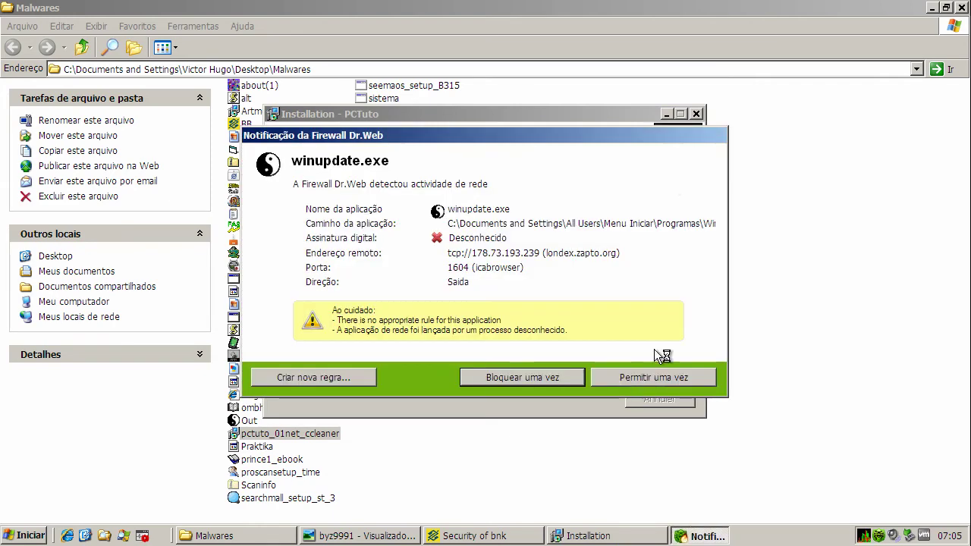
click(652, 372)
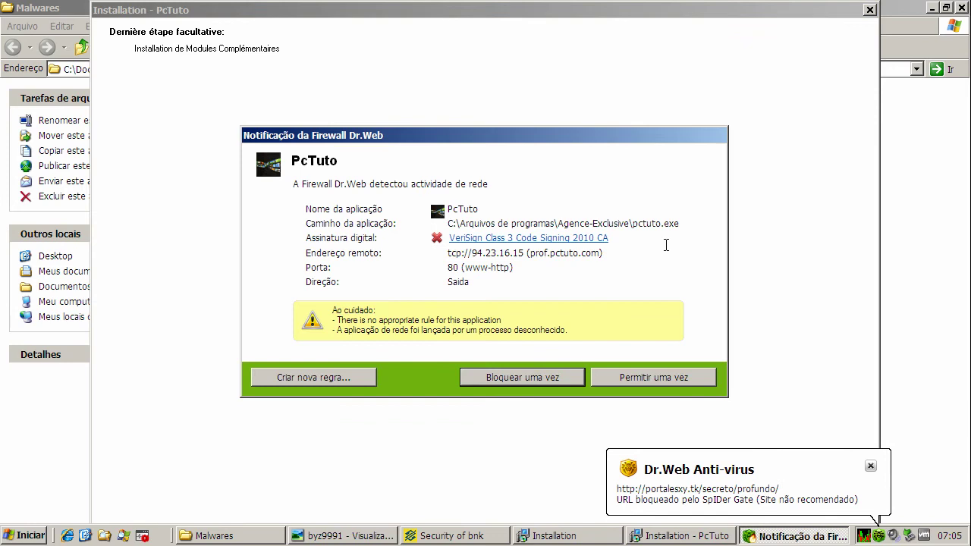
click(641, 377)
click(666, 377)
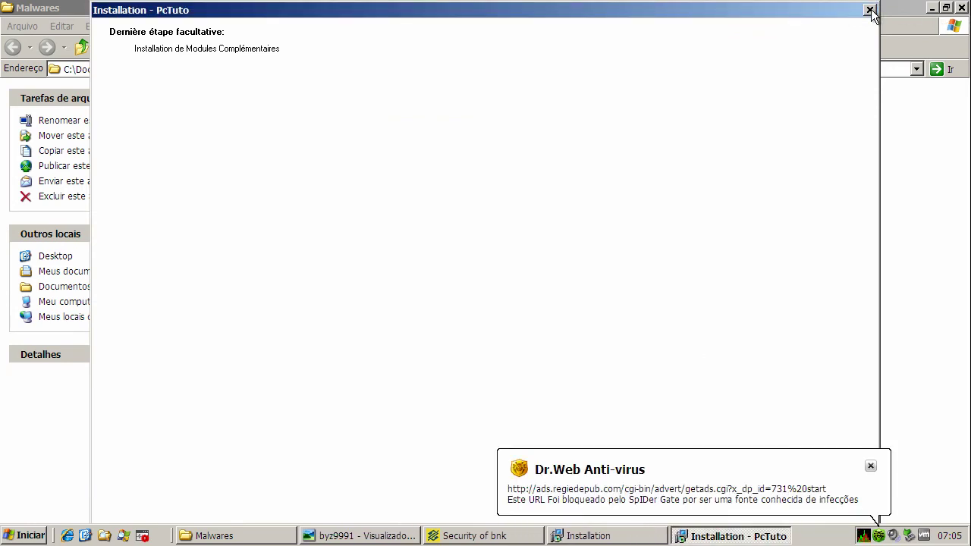
click(625, 374)
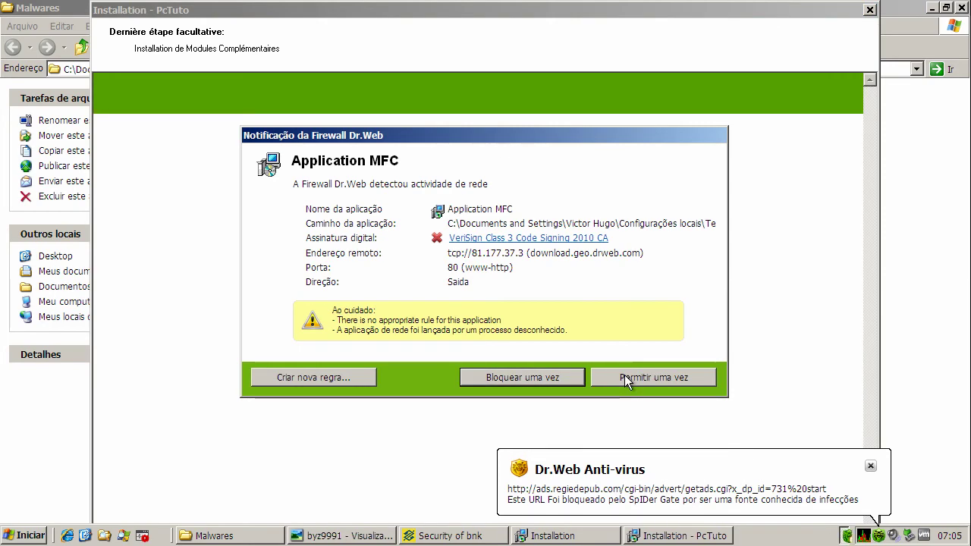
click(871, 11)
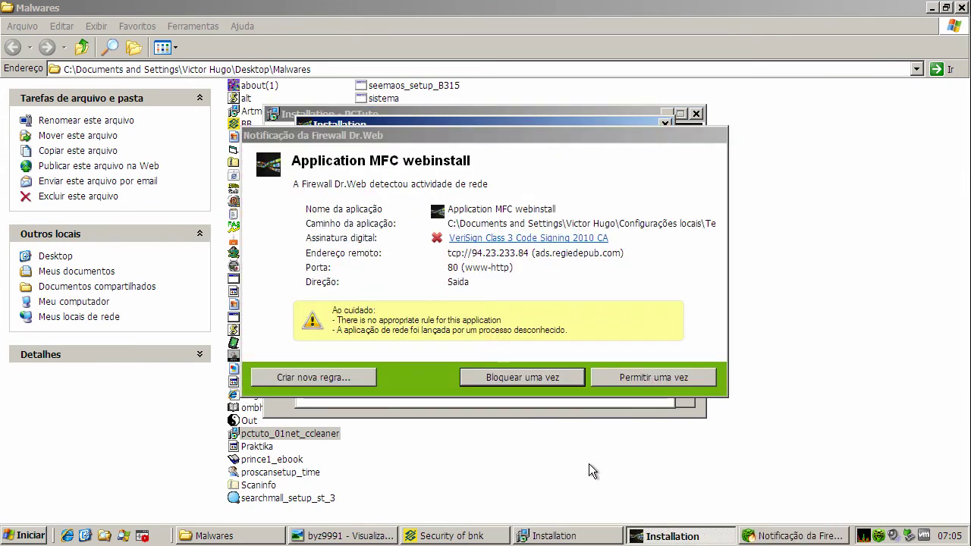
Allow each network connection requested by Application MFC webinstall once in the Dr.Web firewall
click(645, 381)
click(645, 382)
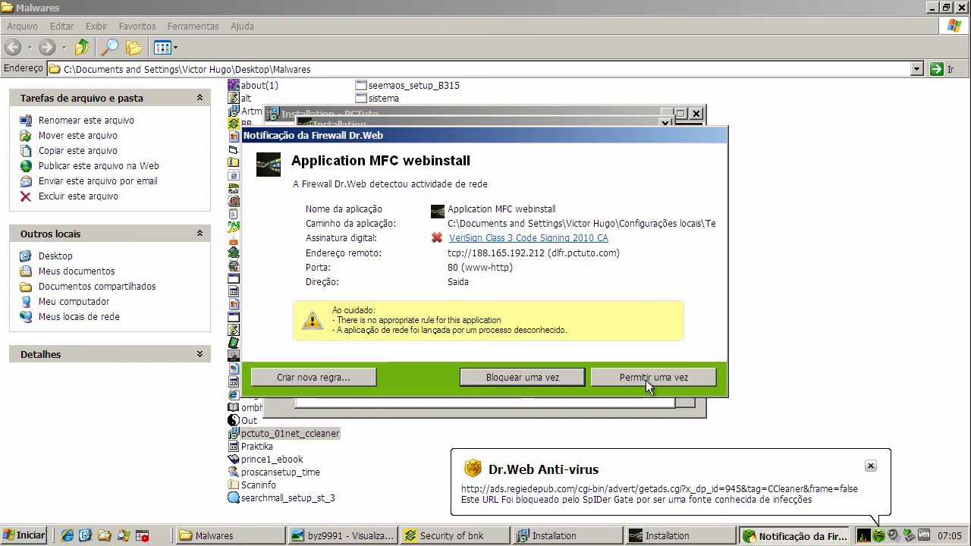
click(646, 380)
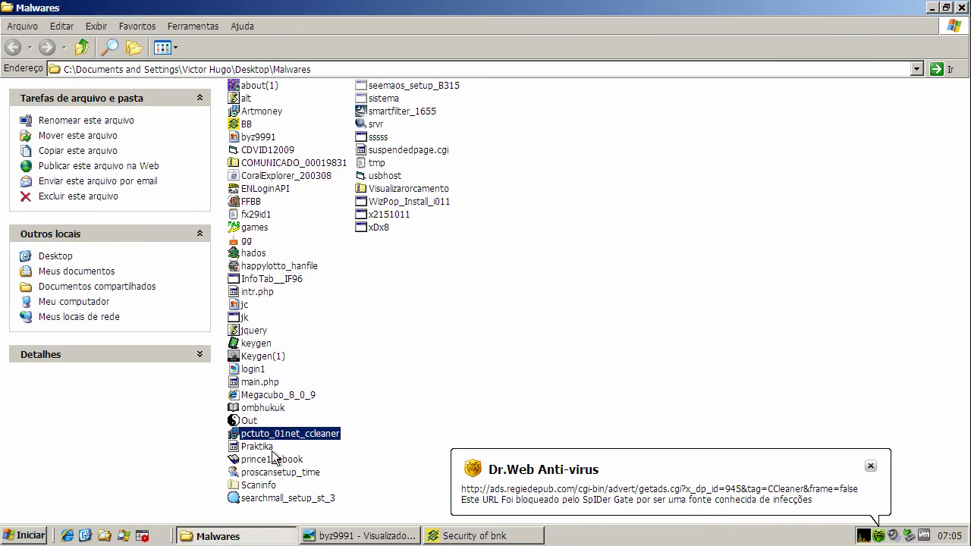
Run the prince1_ebook sample from the Malwares folder and close its e-book window
click(273, 461)
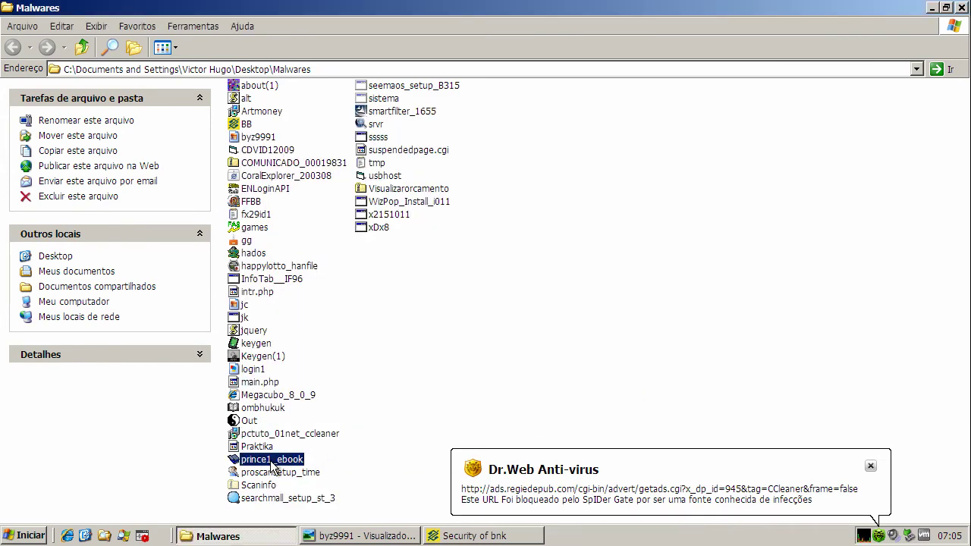
double_click(272, 463)
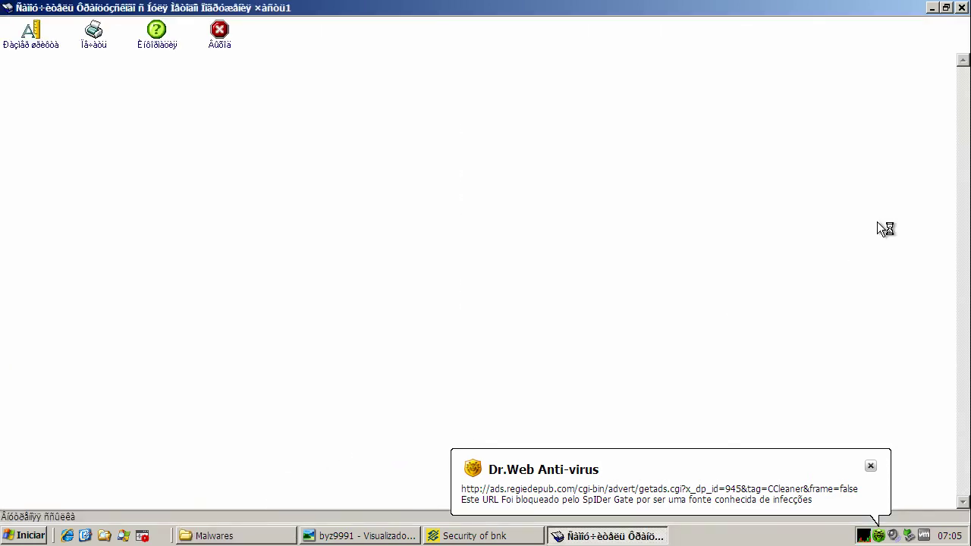
click(962, 8)
Run searchmall_setup_st_3 and allow its network activity once in the Dr.Web firewall
double_click(260, 497)
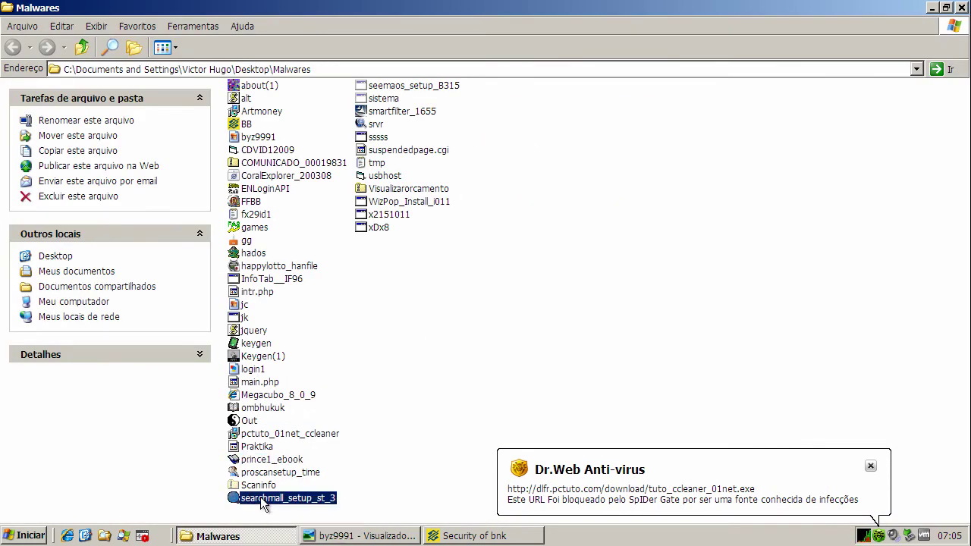
click(657, 376)
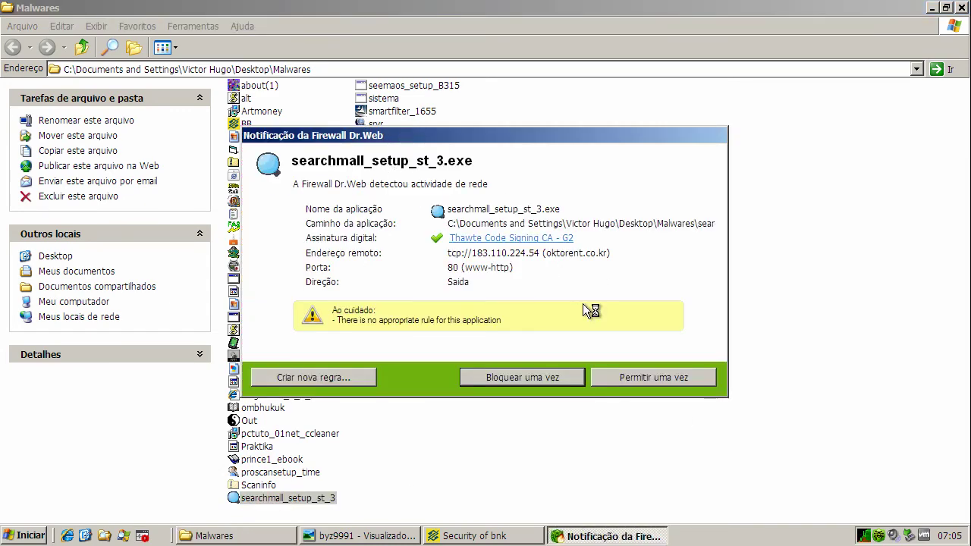
click(645, 377)
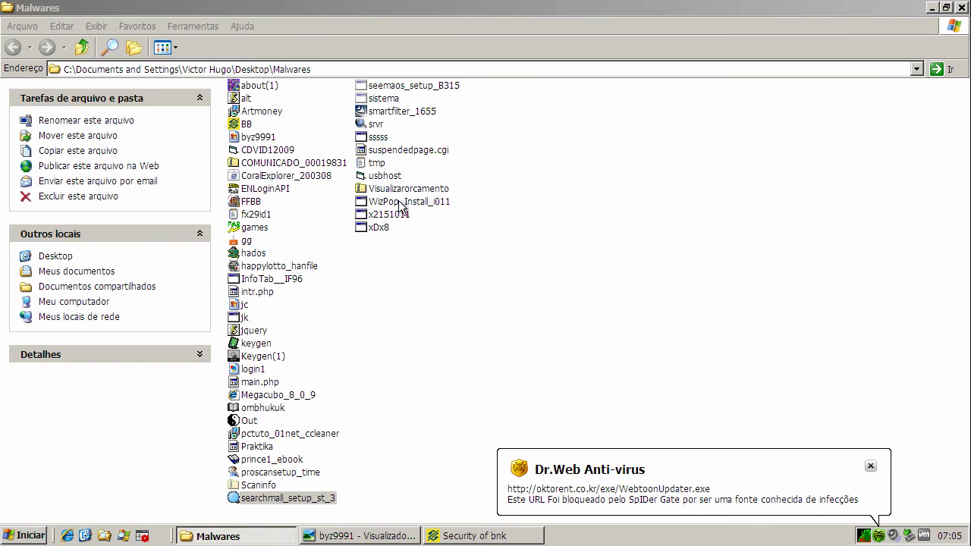
click(637, 378)
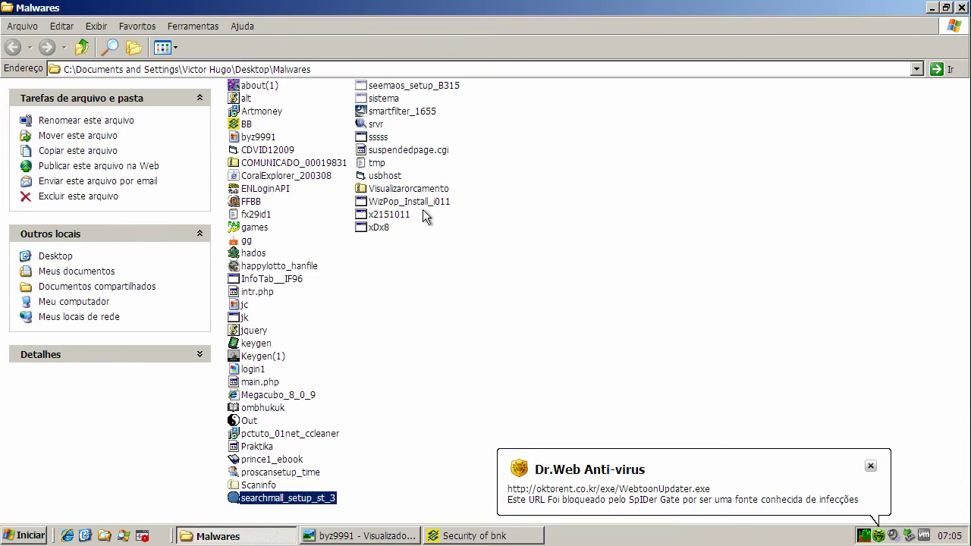
Run the x2151011 sample, allow winupdate.exe's network activity once, and minimize the sample's console window
double_click(384, 215)
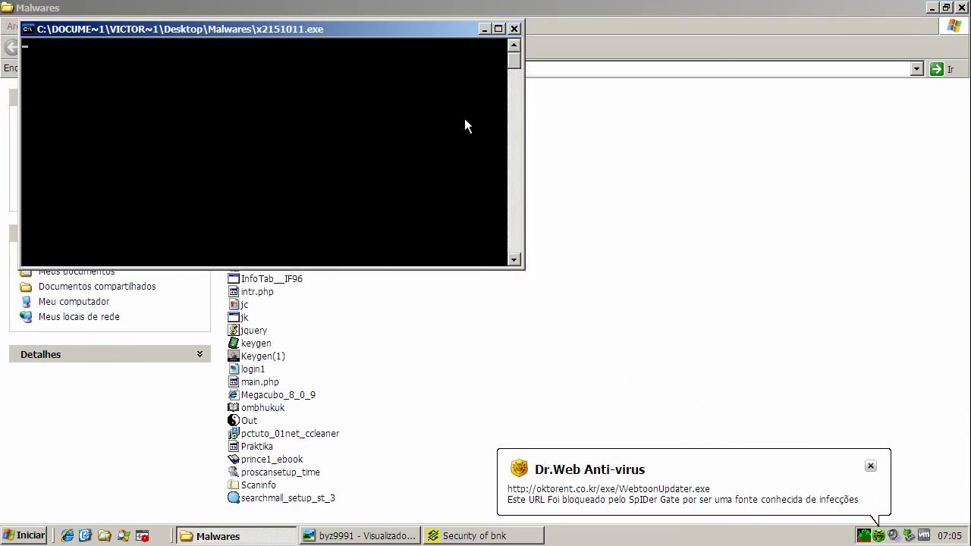
click(498, 29)
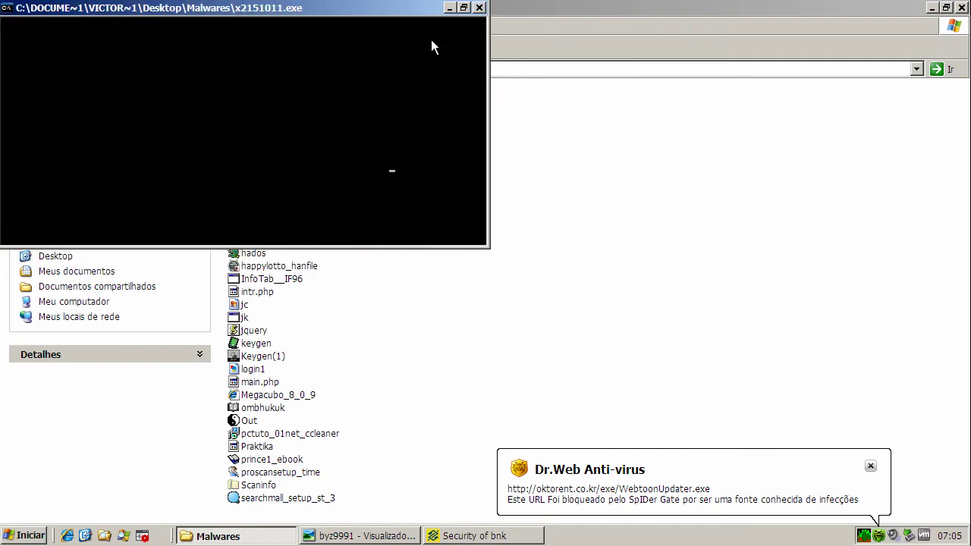
click(448, 9)
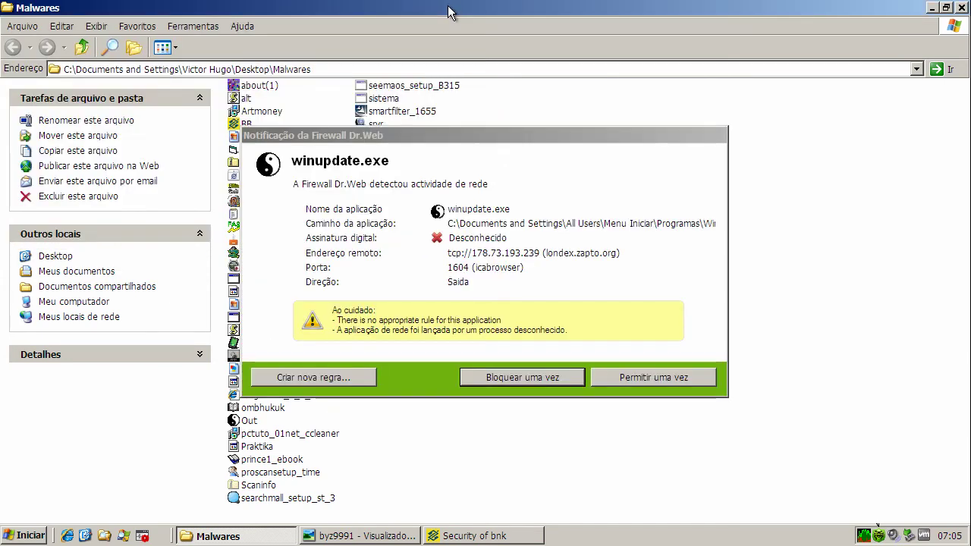
click(637, 377)
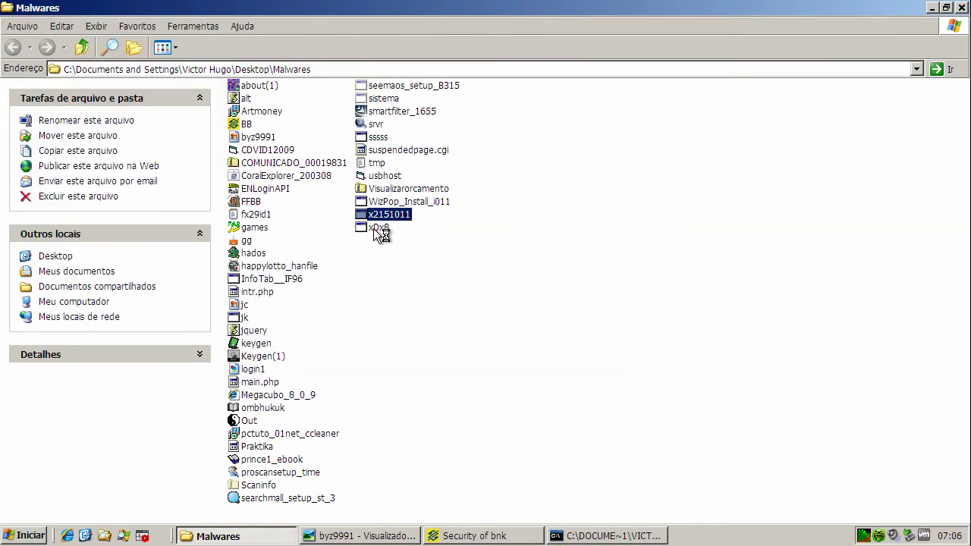
click(634, 379)
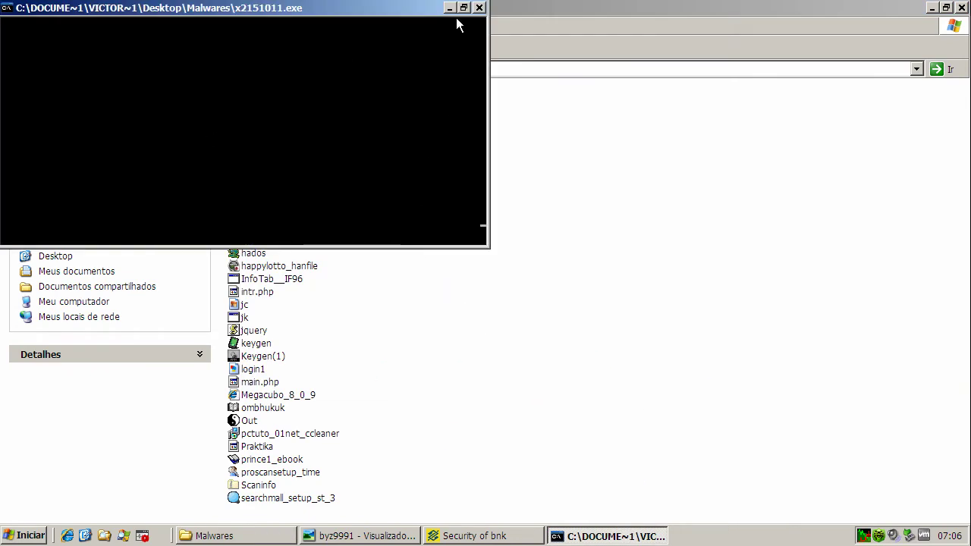
click(450, 8)
Run the xDx8 sample, then restore the x2151011 console window and force it to end
click(380, 227)
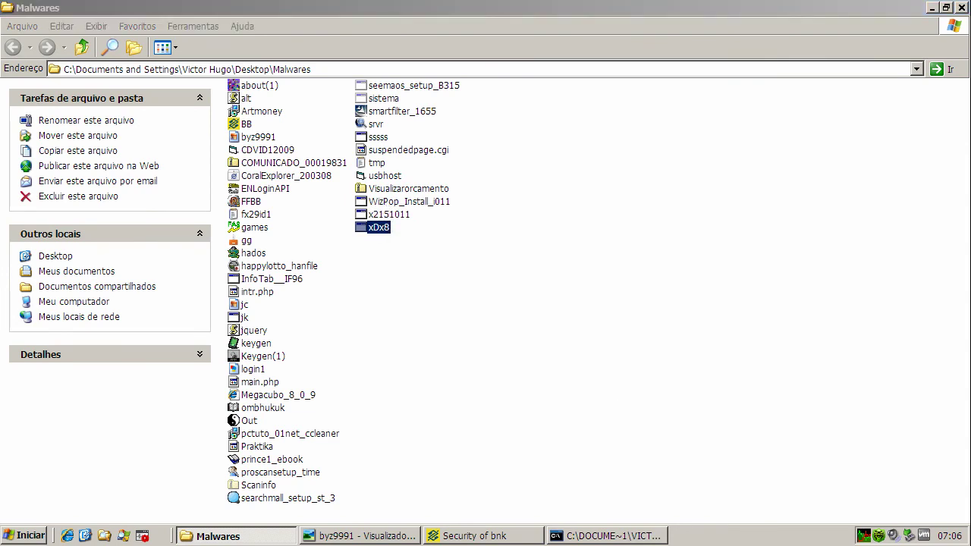
click(636, 538)
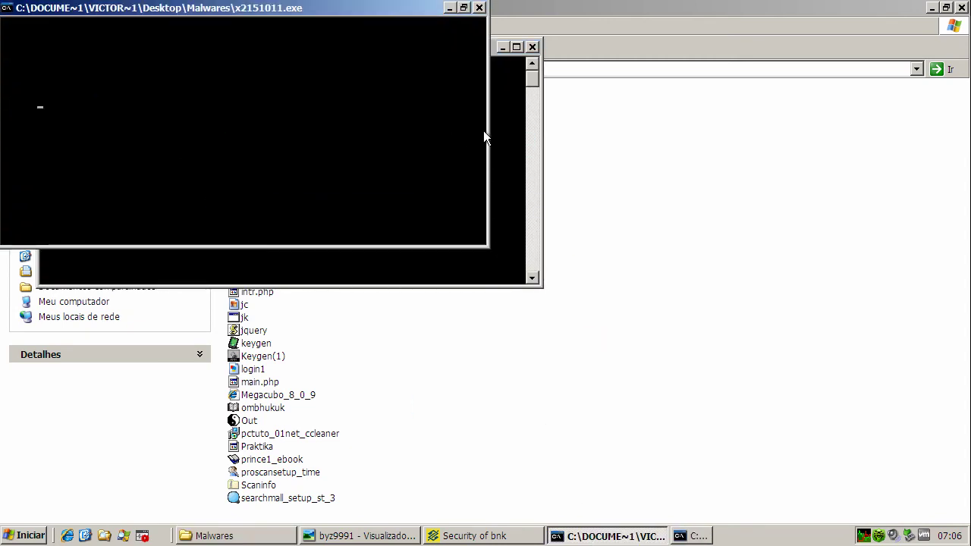
click(479, 9)
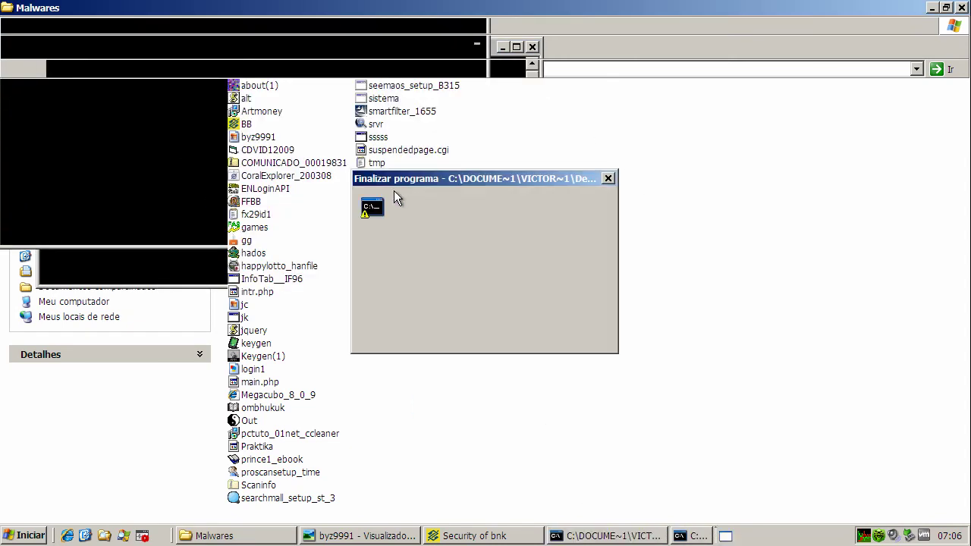
click(561, 339)
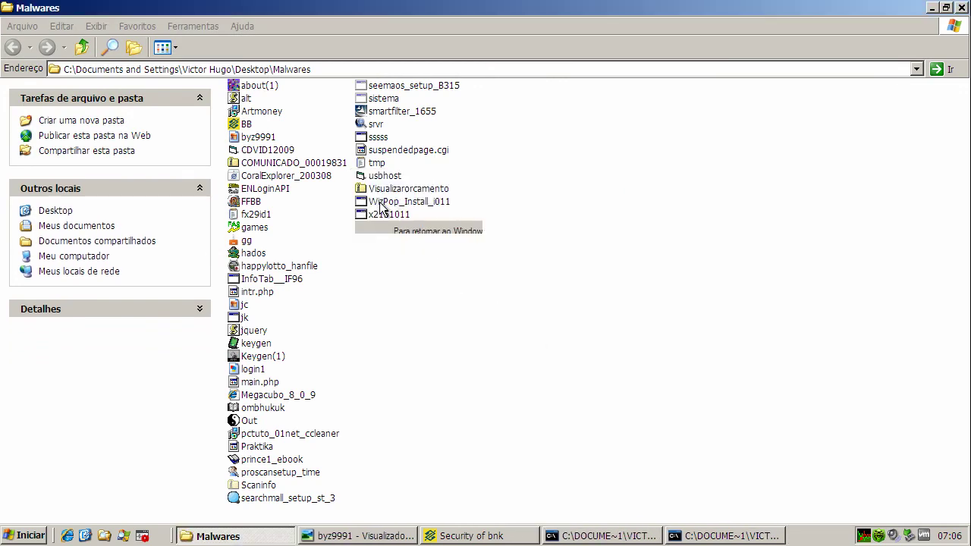
Run WizPop_Install_i011 and allow the network activity of CDVID12009.exe and WizPop_Install_i011.exe once per request in the Dr.Web firewall
click(409, 202)
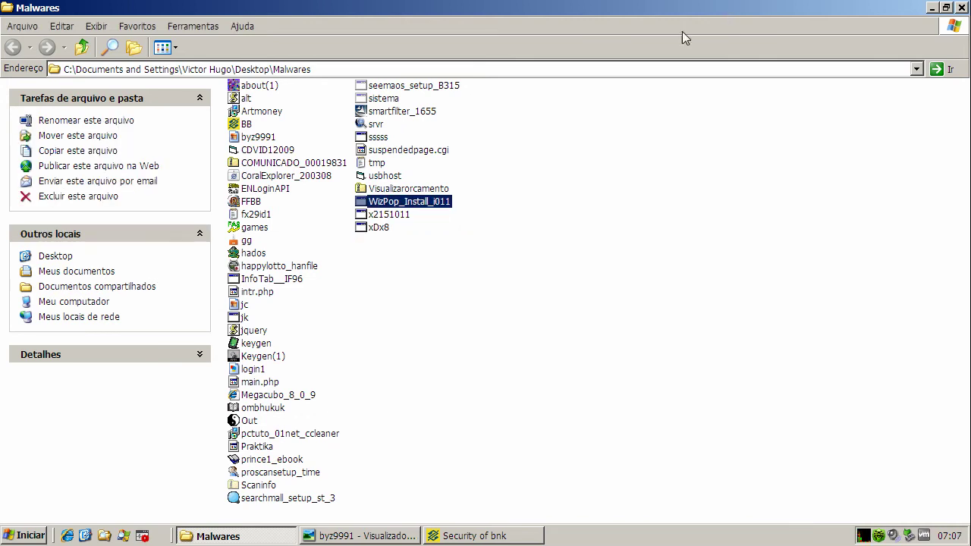
right_click(400, 205)
click(425, 214)
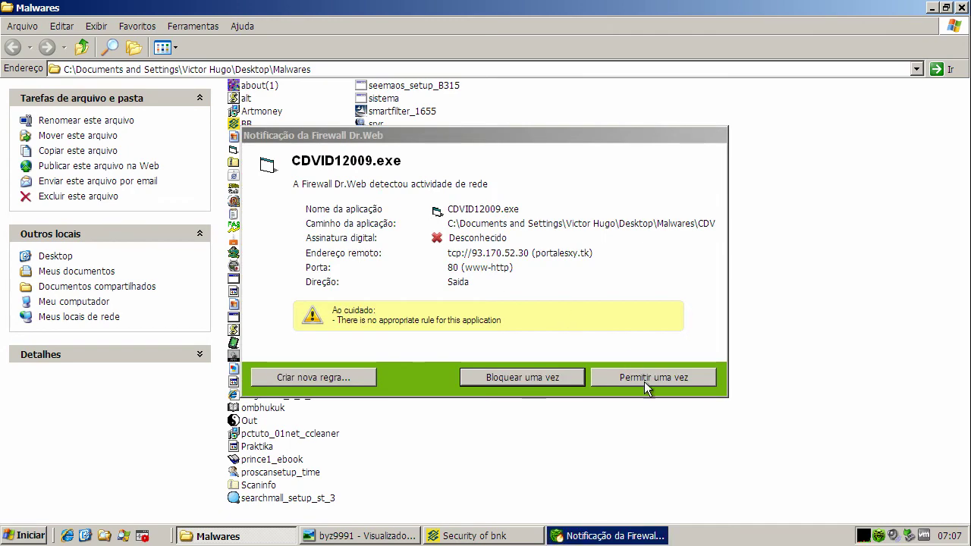
click(651, 388)
click(651, 387)
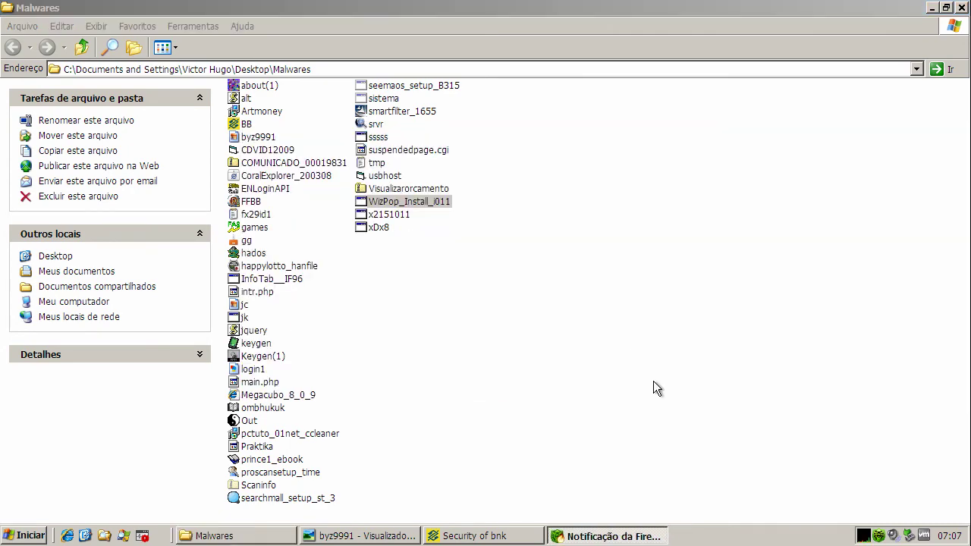
click(652, 380)
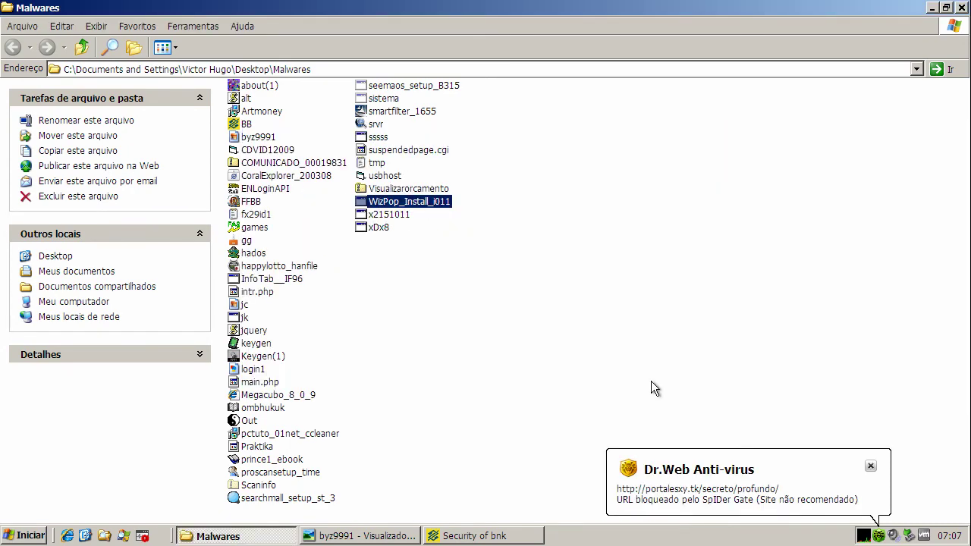
click(652, 381)
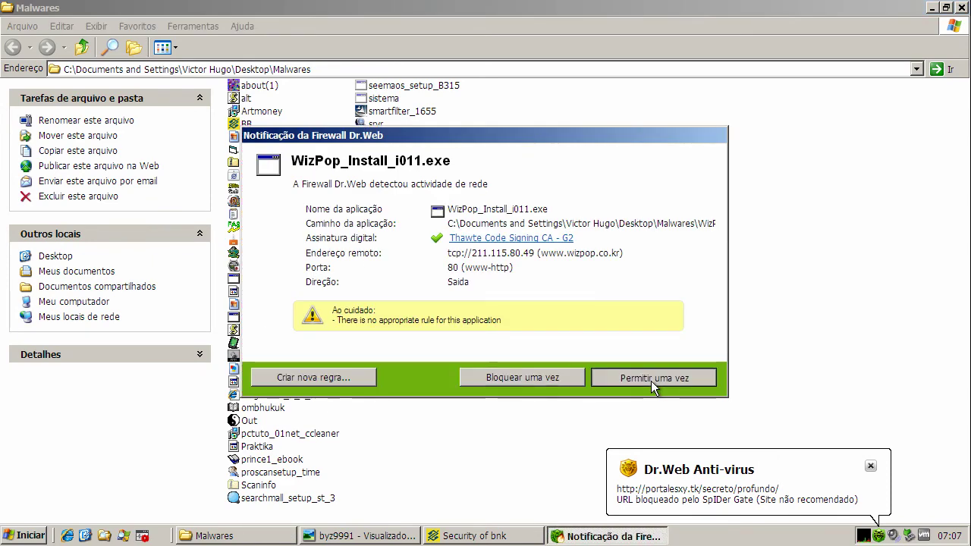
click(652, 381)
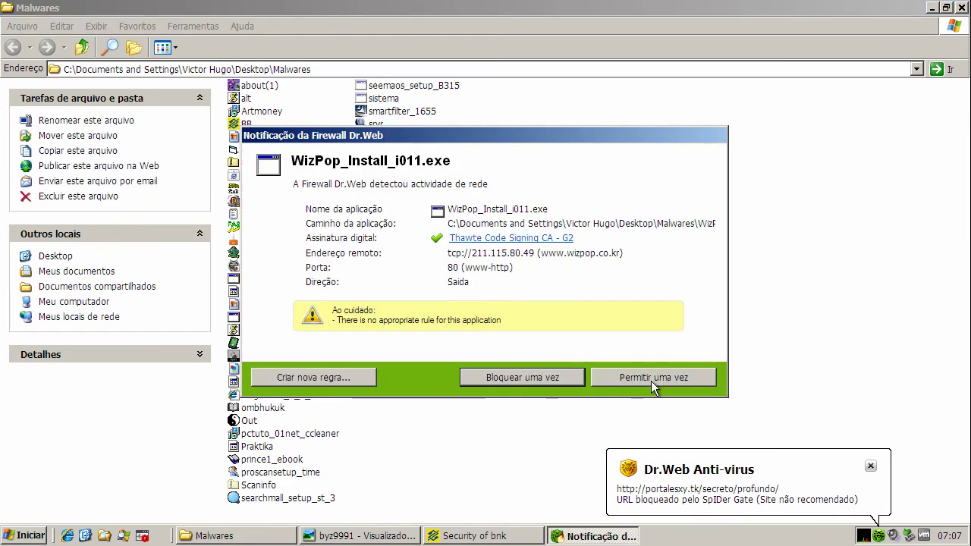
click(652, 381)
click(651, 381)
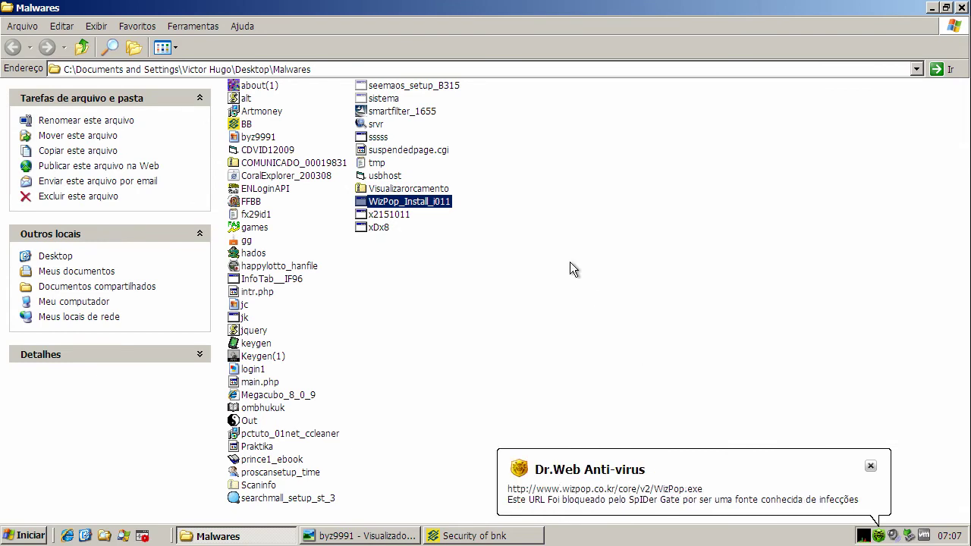
click(611, 110)
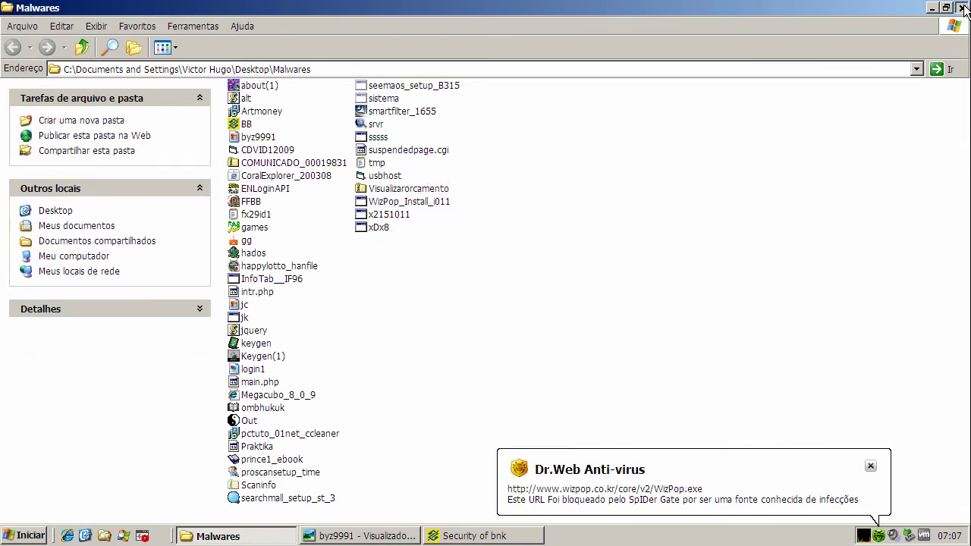
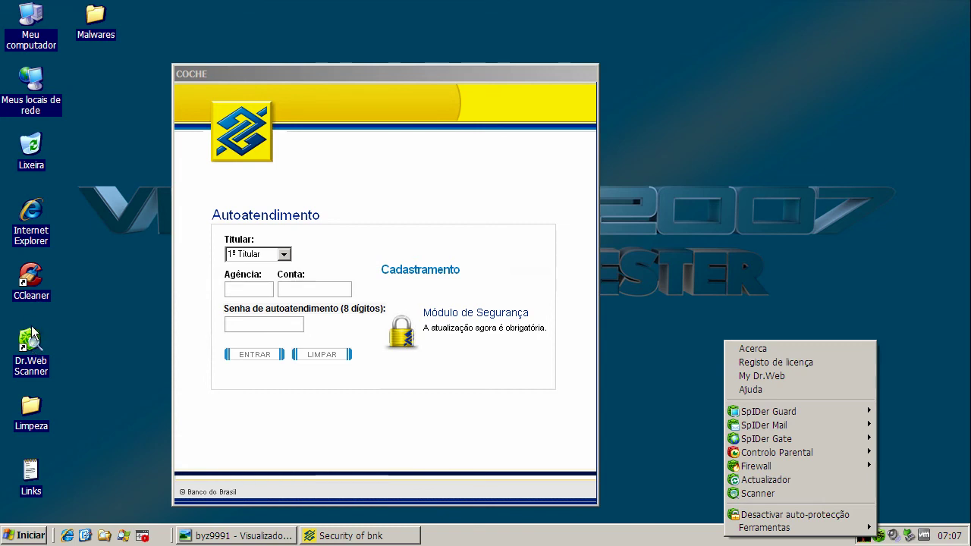
Launch Dr.Web Scanner, allow winupdate.exe's network activity once in the firewall, and start a complete scan of the computer
double_click(36, 346)
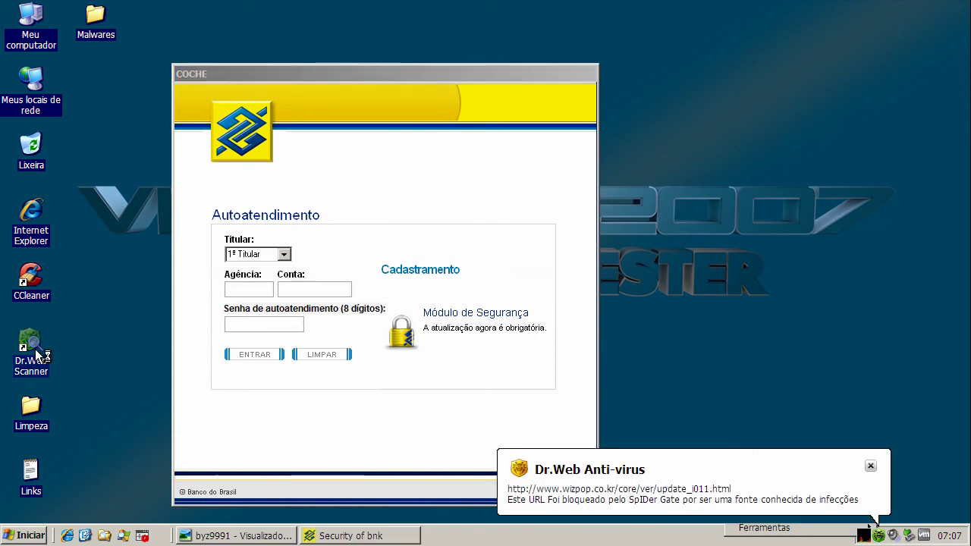
click(640, 384)
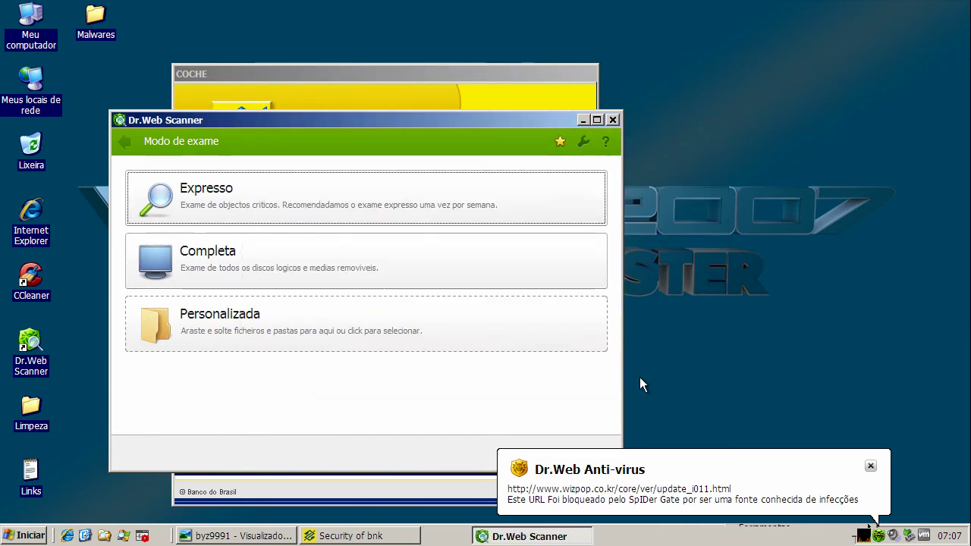
drag(472, 124, 542, 79)
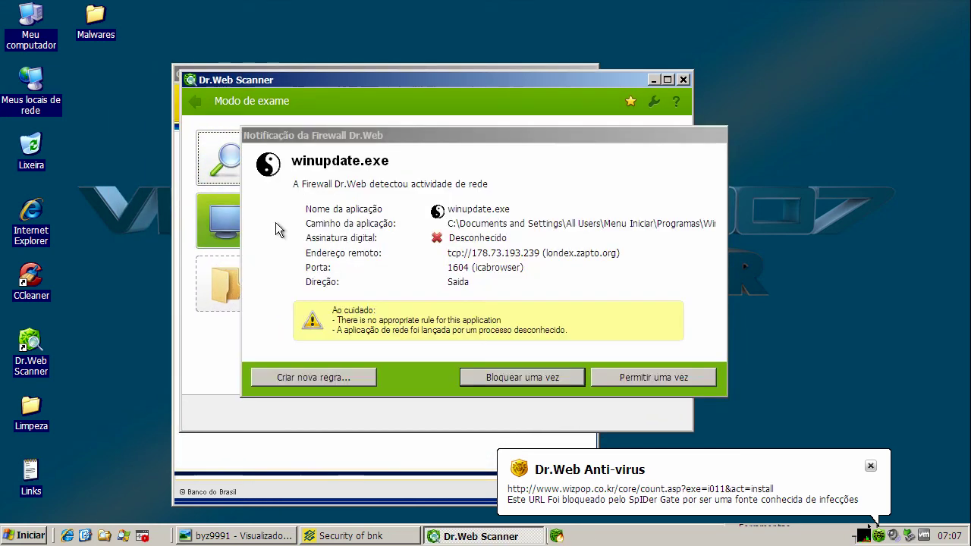
click(626, 375)
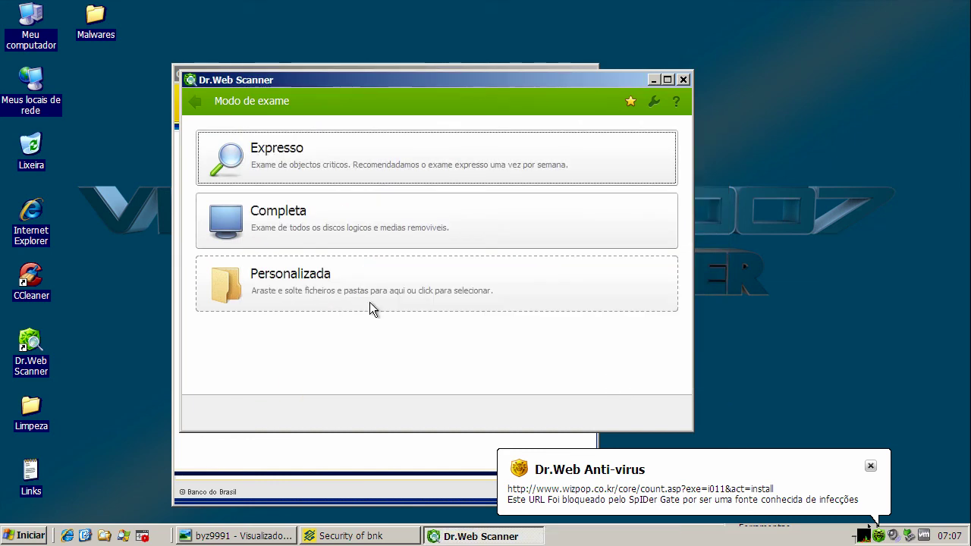
click(288, 210)
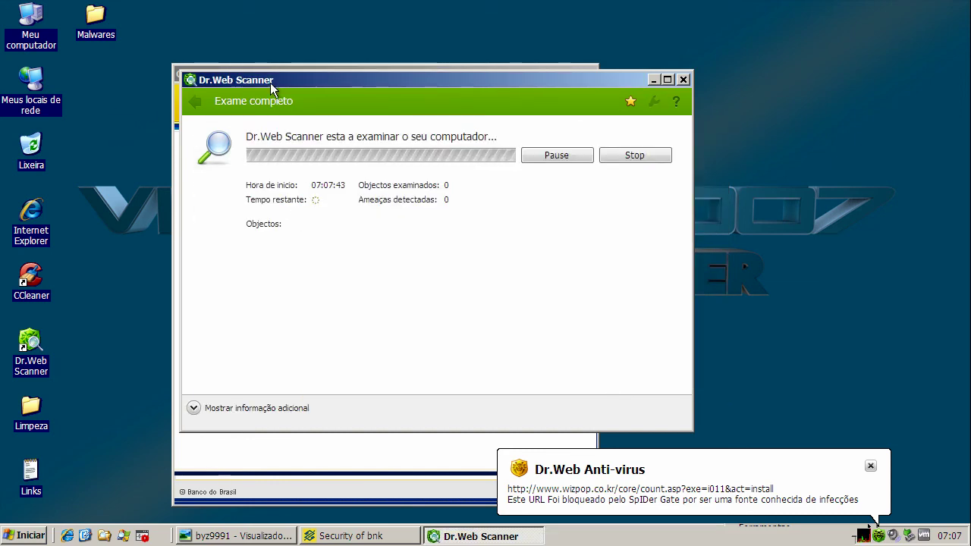
drag(268, 85, 238, 86)
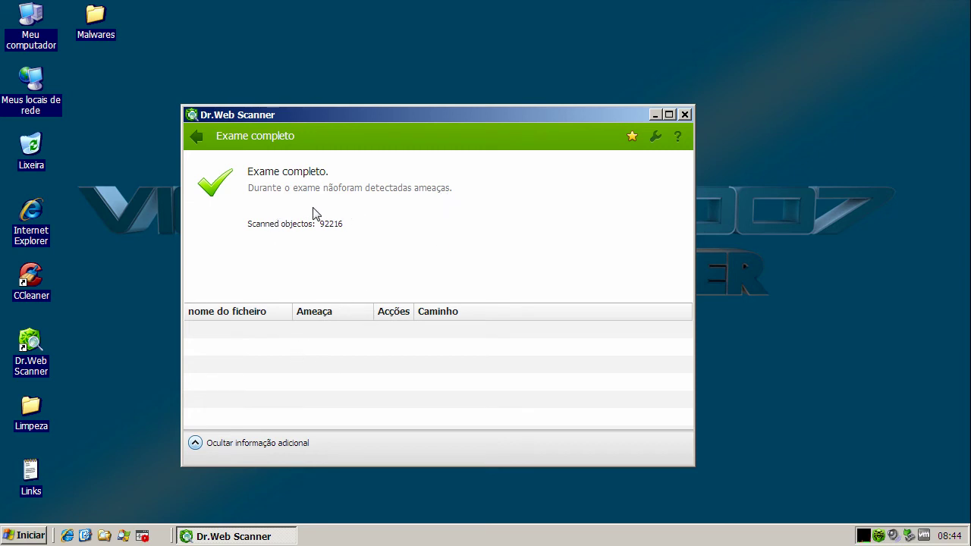
Close the finished Dr.Web scan report and restart the computer
click(686, 114)
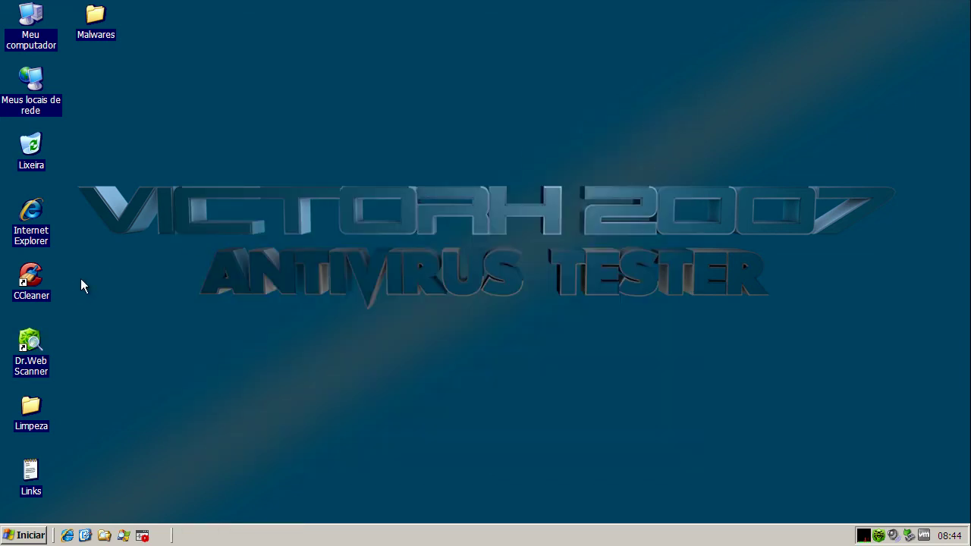
click(45, 537)
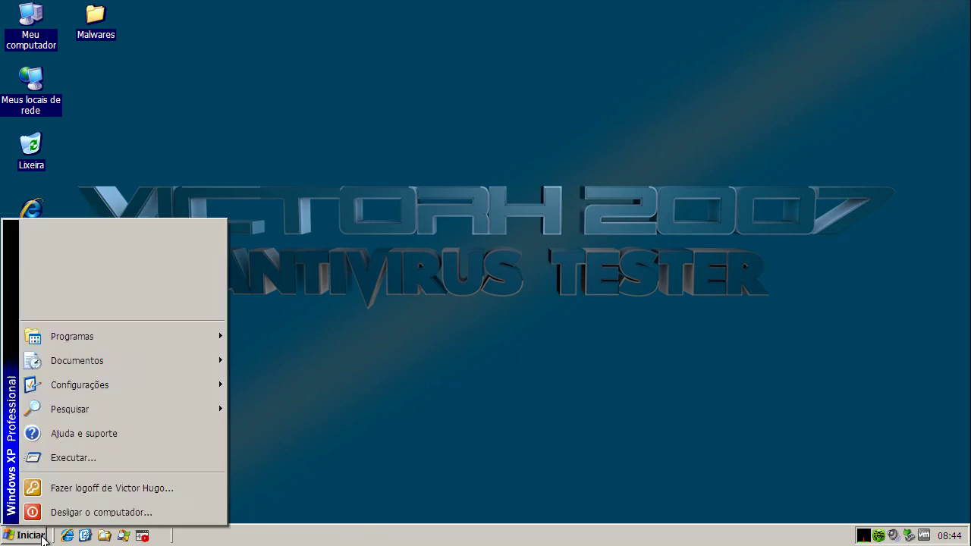
click(45, 537)
click(46, 537)
click(76, 513)
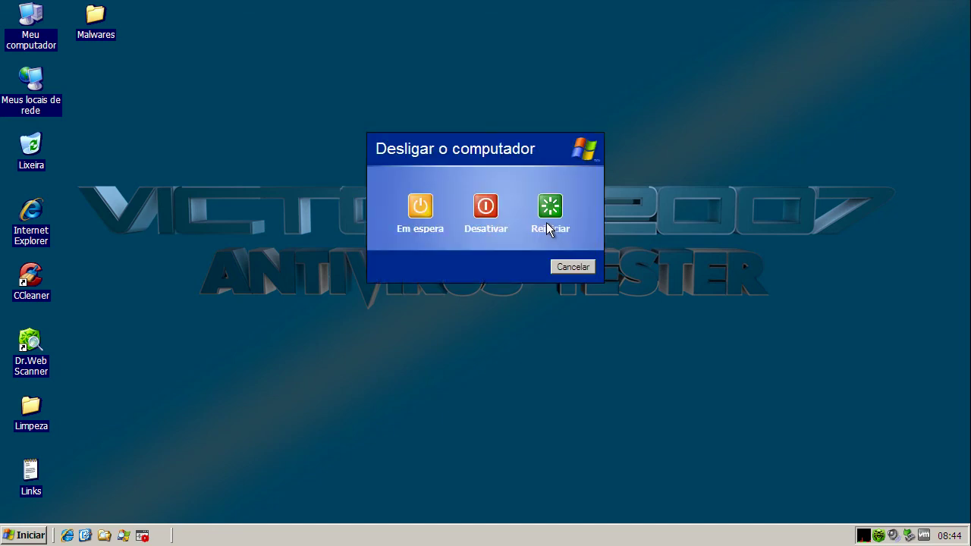
click(547, 208)
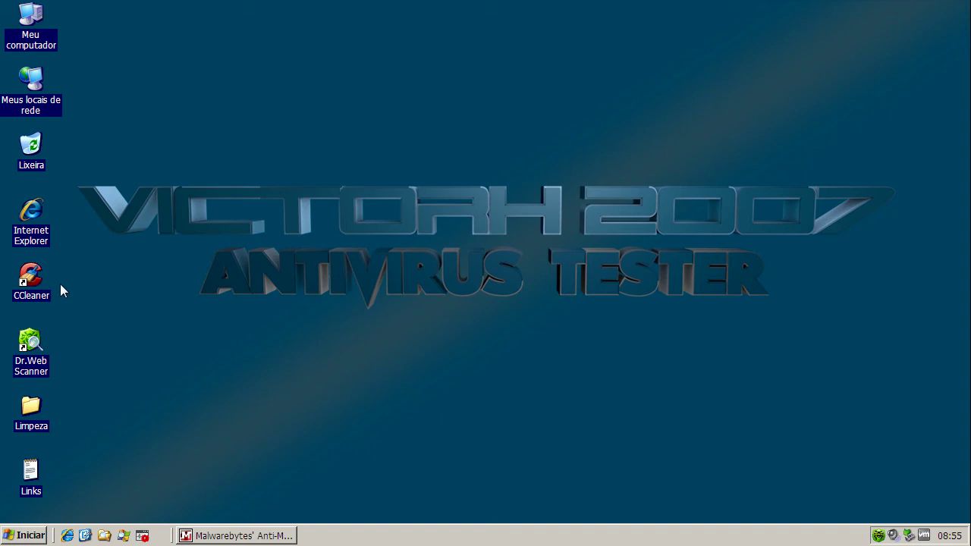
Bring up the Malwarebytes' Anti-Malware window and download the latest database updates
click(286, 536)
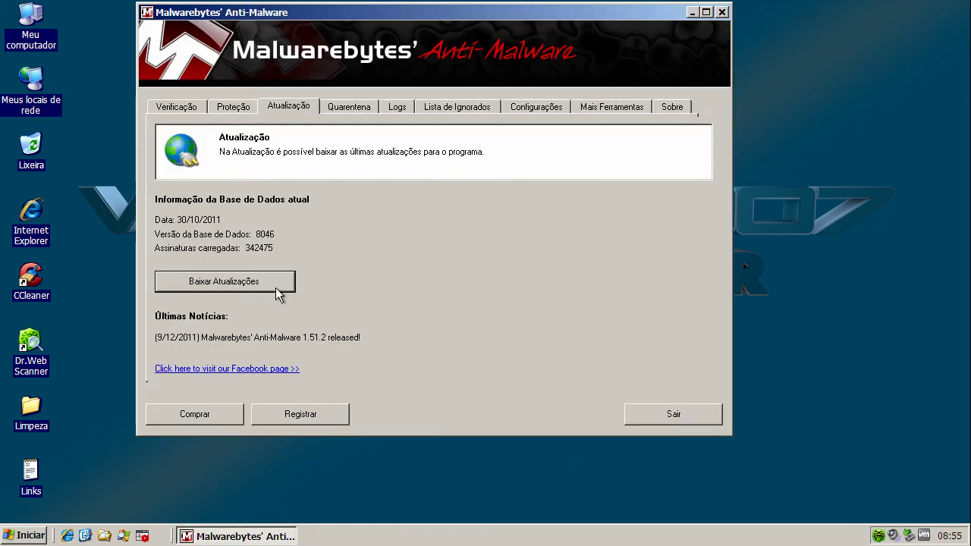
drag(291, 8, 312, 60)
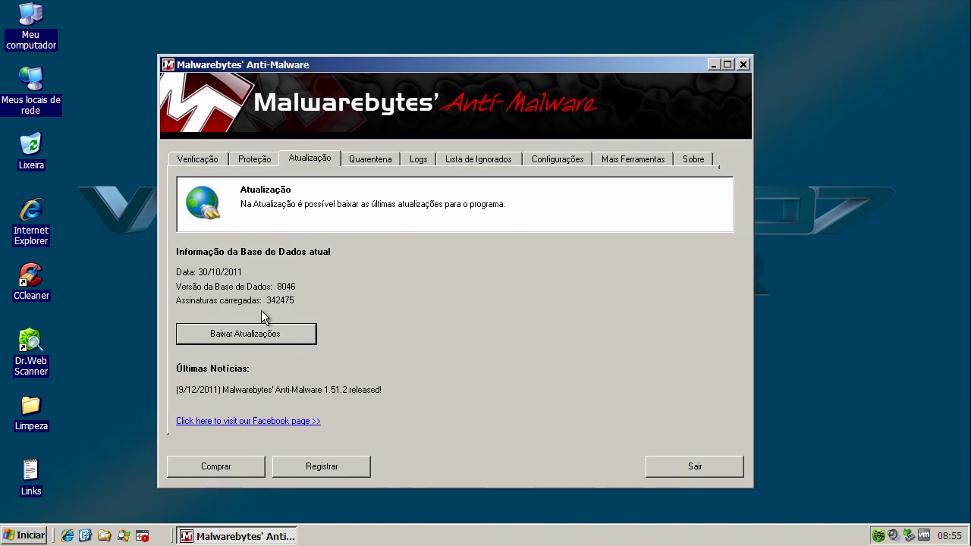
click(263, 337)
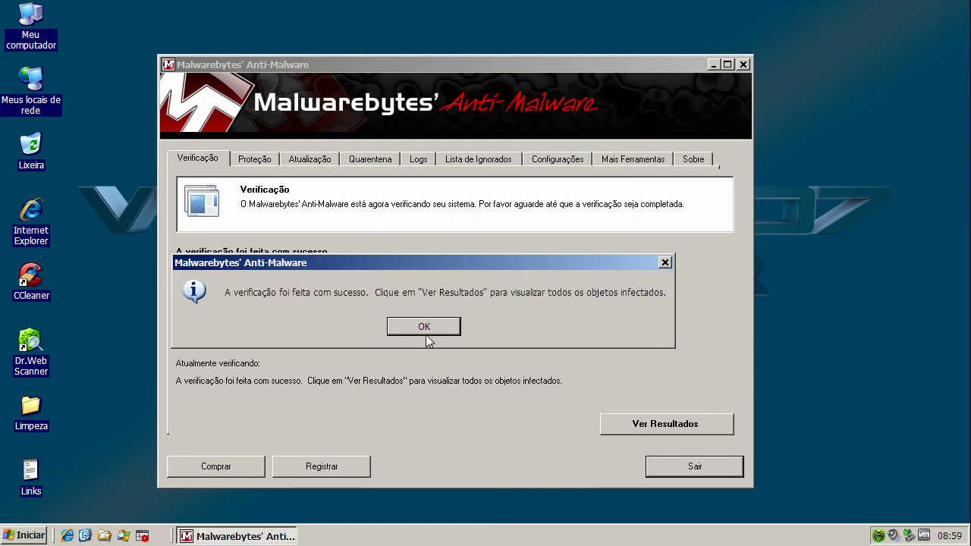
Dismiss the scan completion message, show the Malwarebytes scan results, and widen the Item column and the window
click(424, 326)
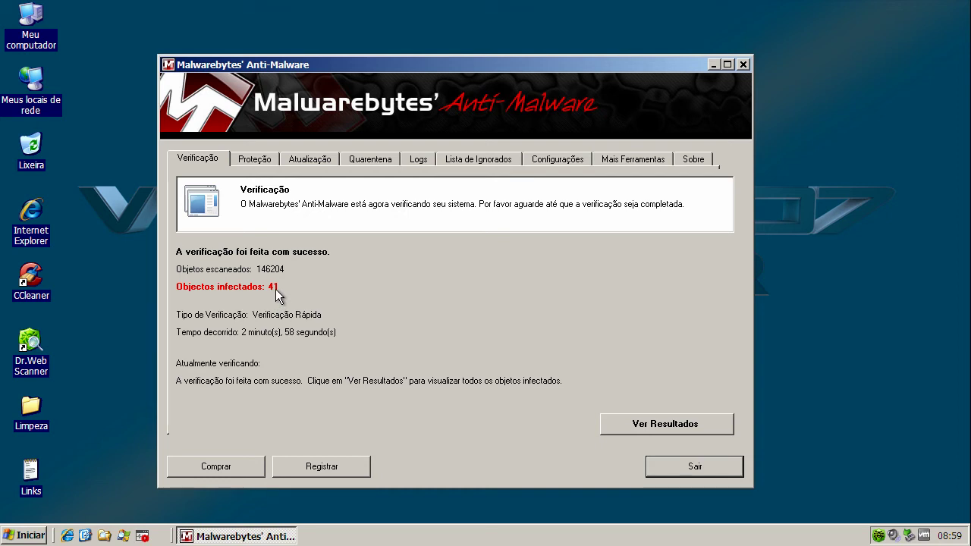
click(656, 423)
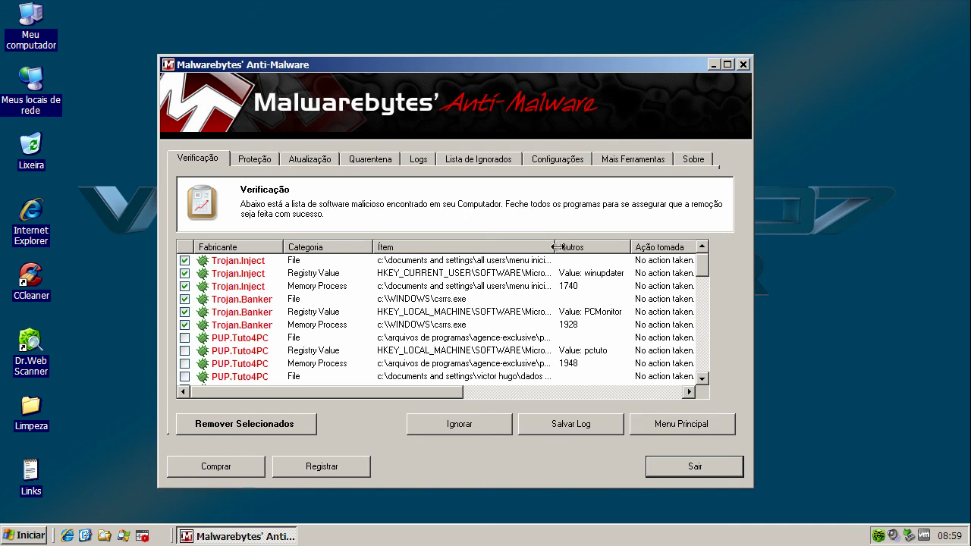
drag(555, 247, 585, 247)
click(759, 93)
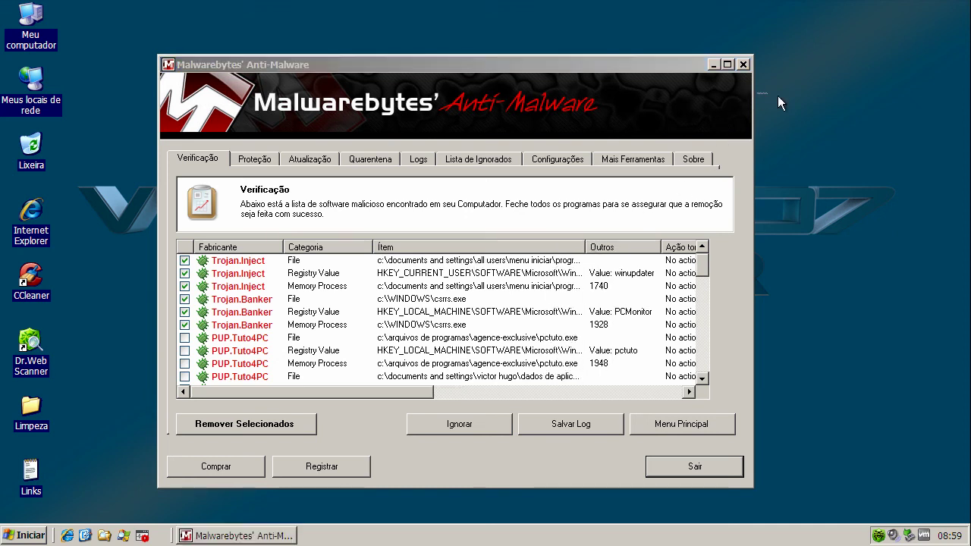
drag(754, 100, 878, 100)
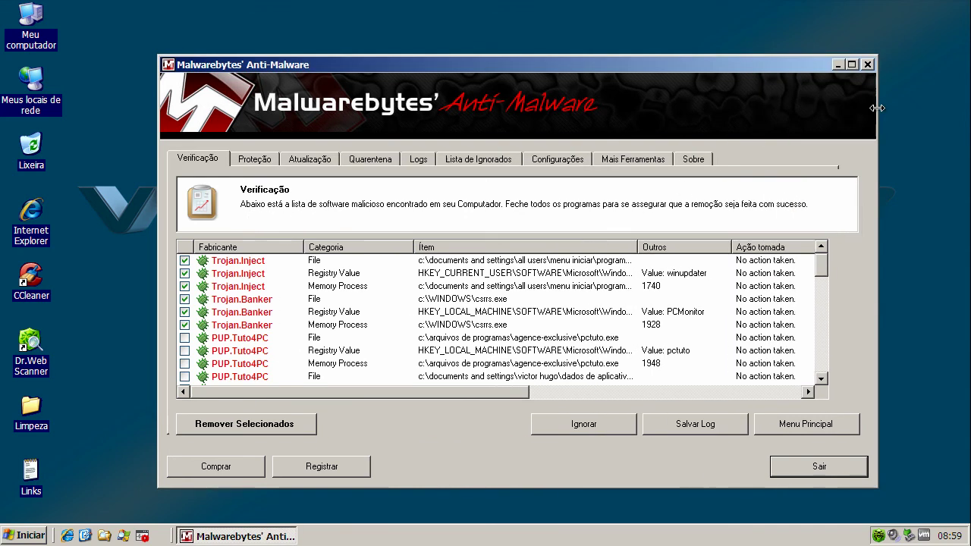
Examine the Trojan.Inject, Trojan.Banker and PUP.Tuto4PC entries at the start of the Malwarebytes results list
click(272, 263)
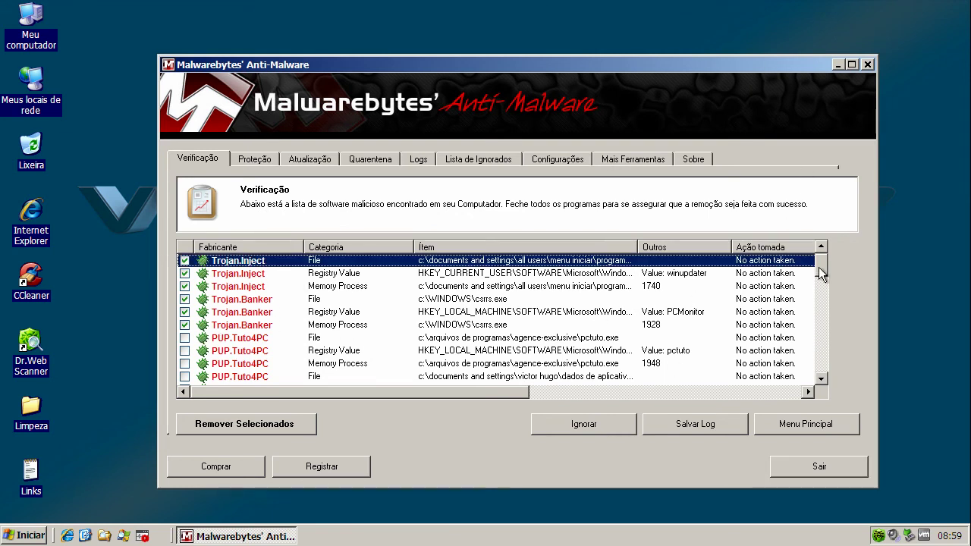
drag(819, 267, 712, 283)
click(230, 286)
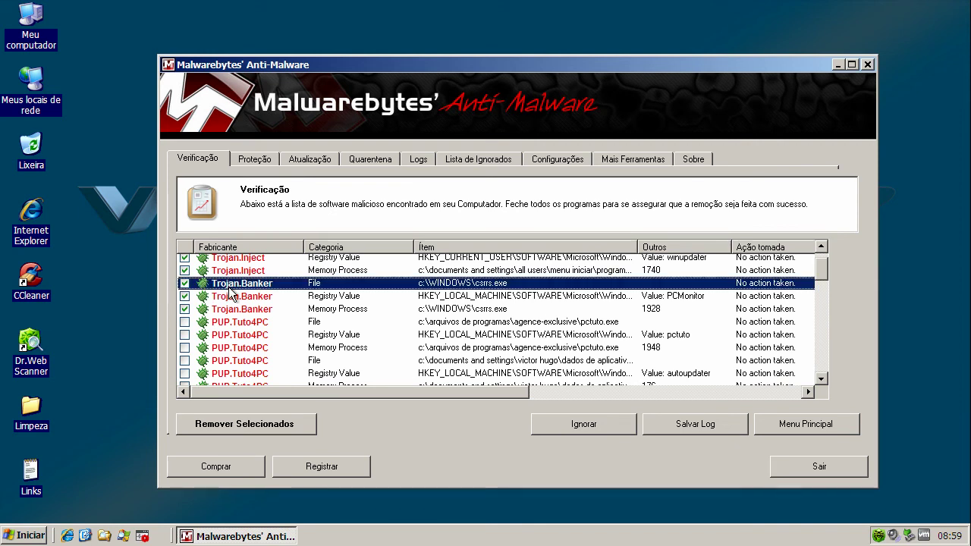
click(263, 324)
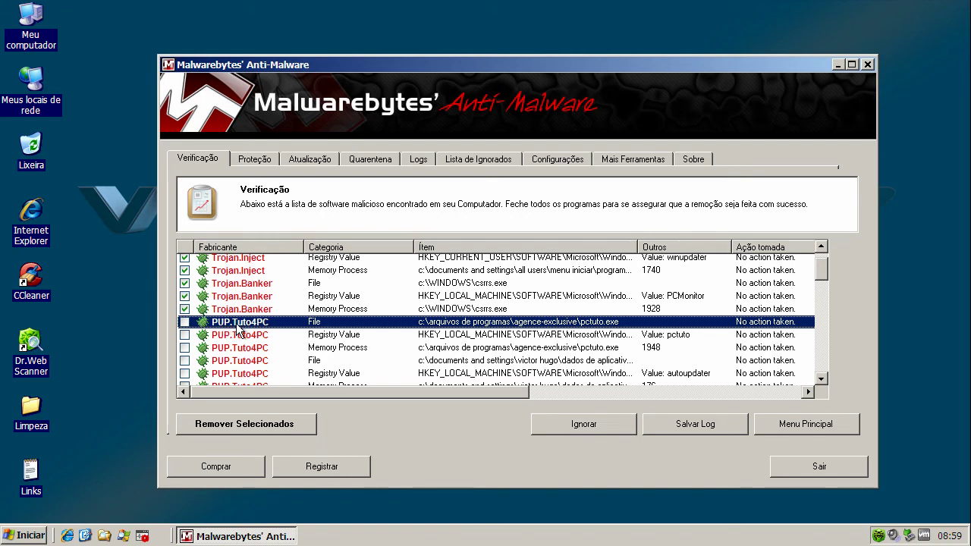
Continue through the results list and examine the Adware.SearchMall and Adware.Eorezo entries
click(822, 379)
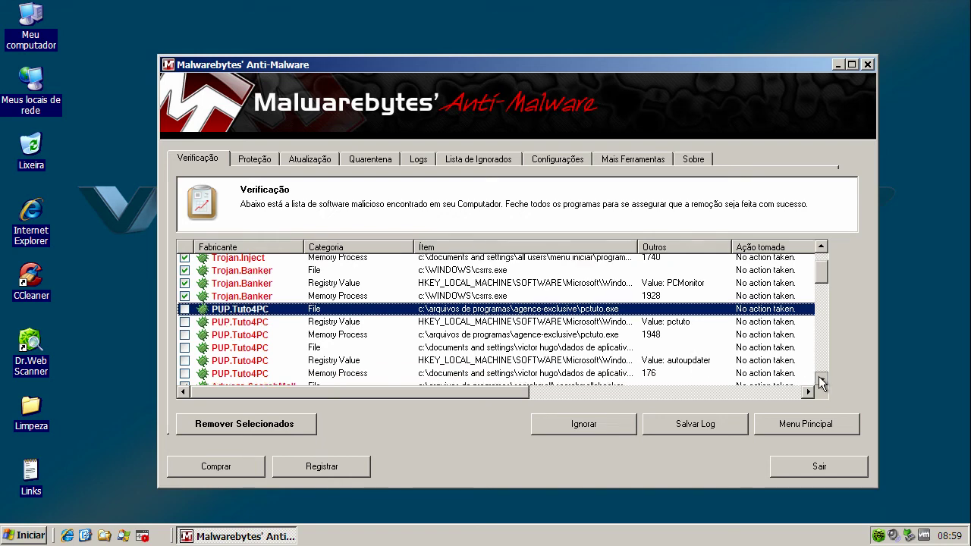
click(822, 379)
click(822, 380)
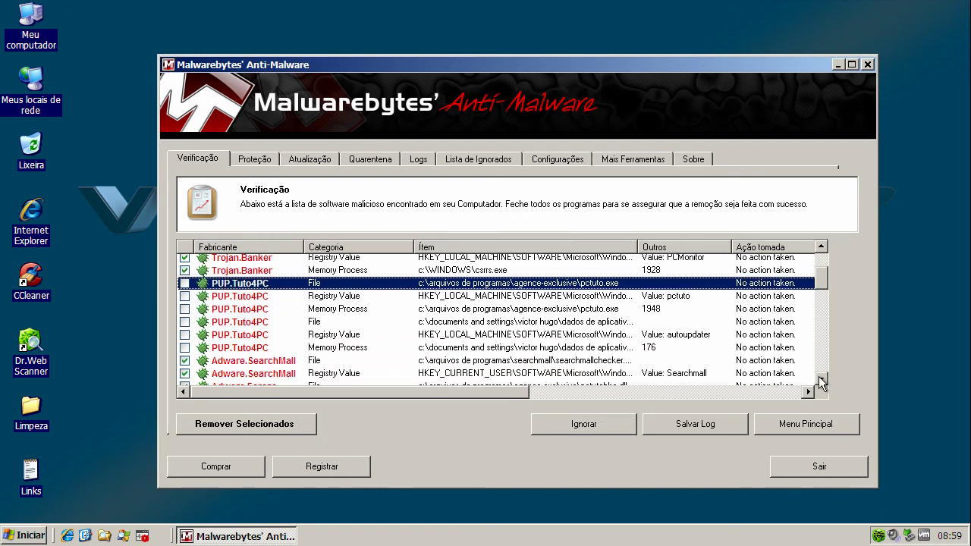
click(822, 379)
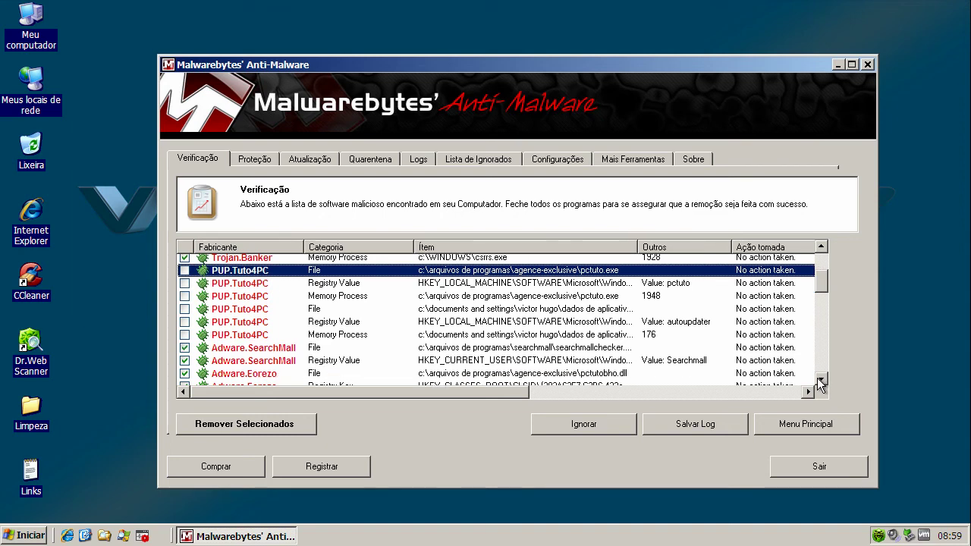
click(281, 350)
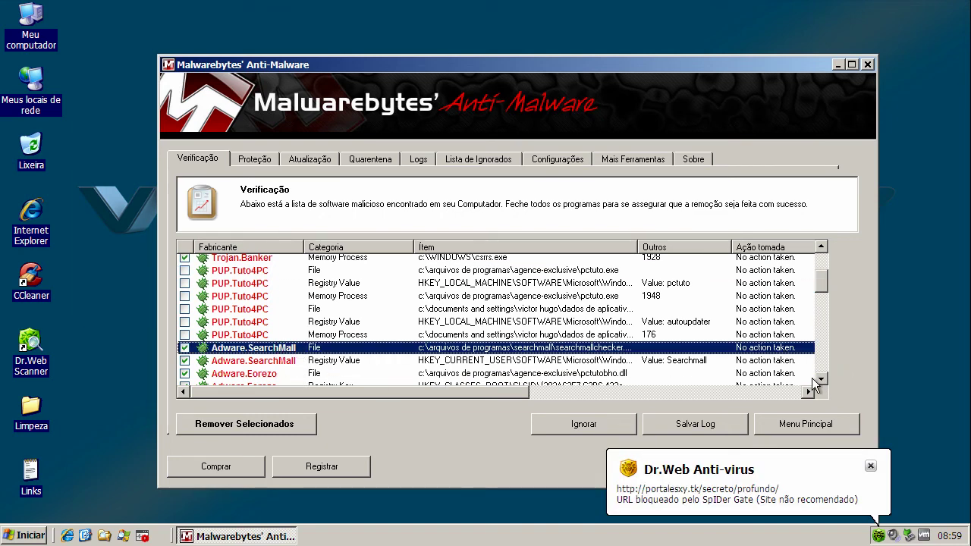
click(820, 379)
click(820, 380)
click(820, 379)
click(820, 379)
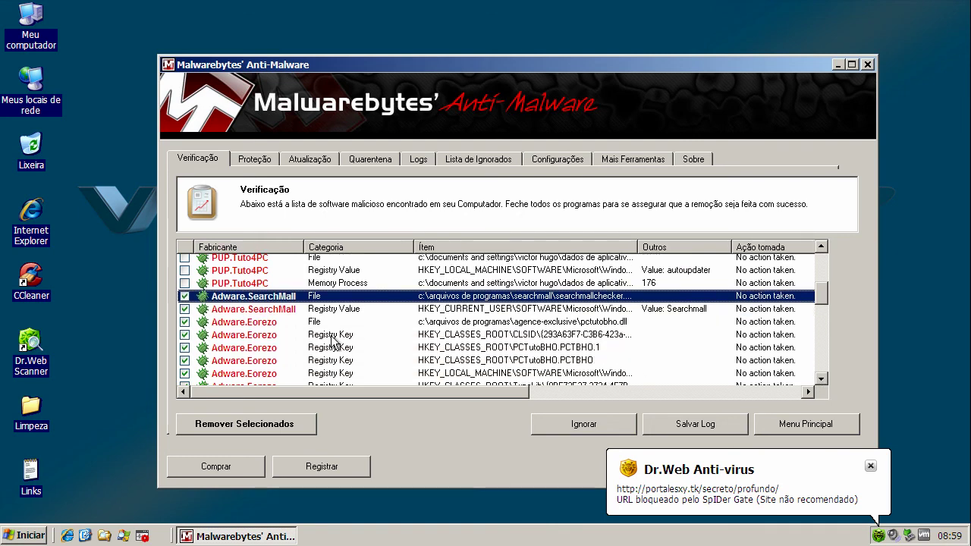
click(258, 336)
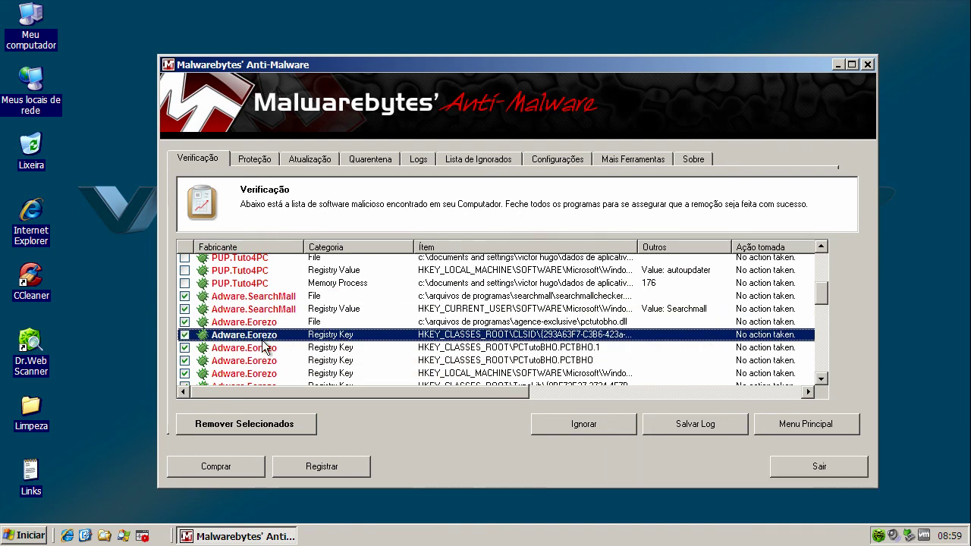
Review the remaining Adware.Eorezo entries and examine the Trojan.Eorezo file entry for confmedia.cyp
click(821, 378)
click(821, 378)
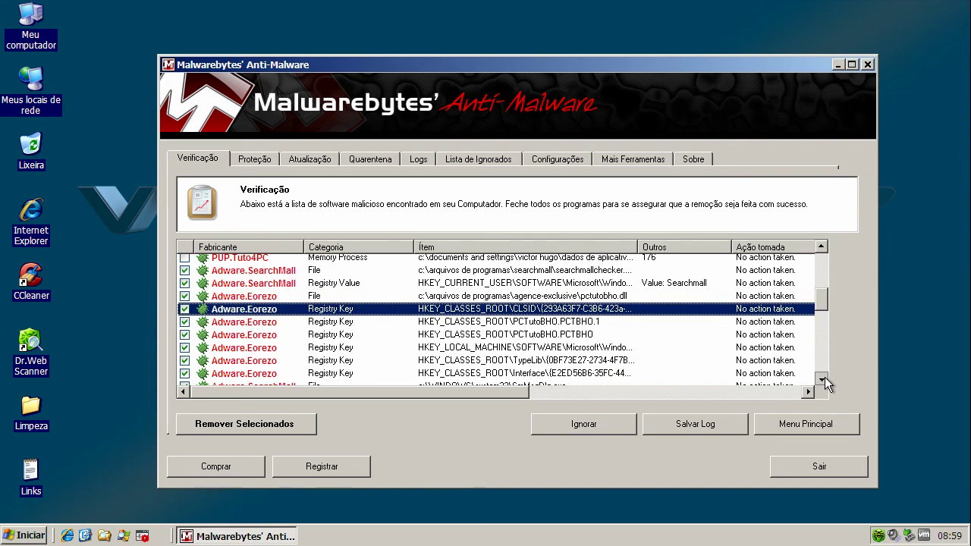
click(822, 378)
click(821, 378)
click(821, 378)
click(821, 378)
click(822, 379)
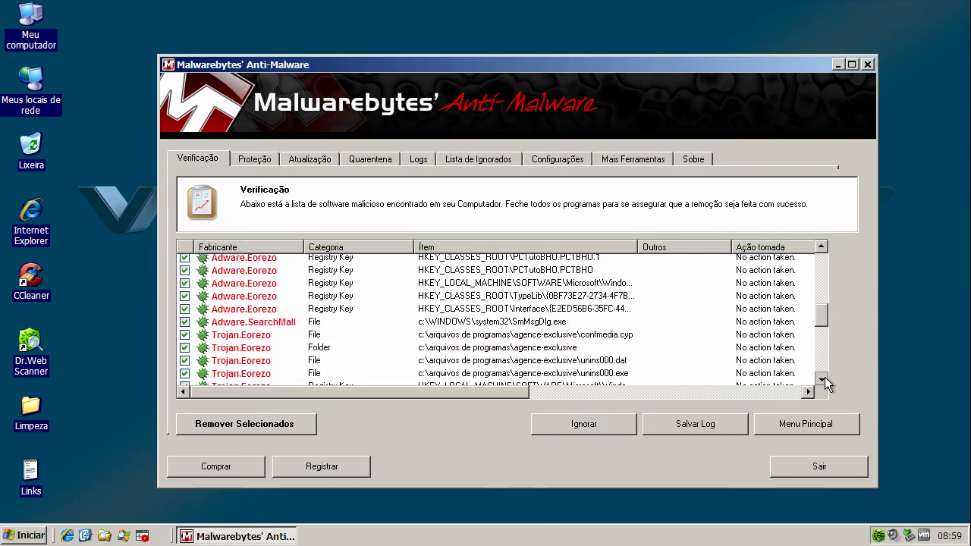
click(821, 378)
click(822, 379)
click(254, 313)
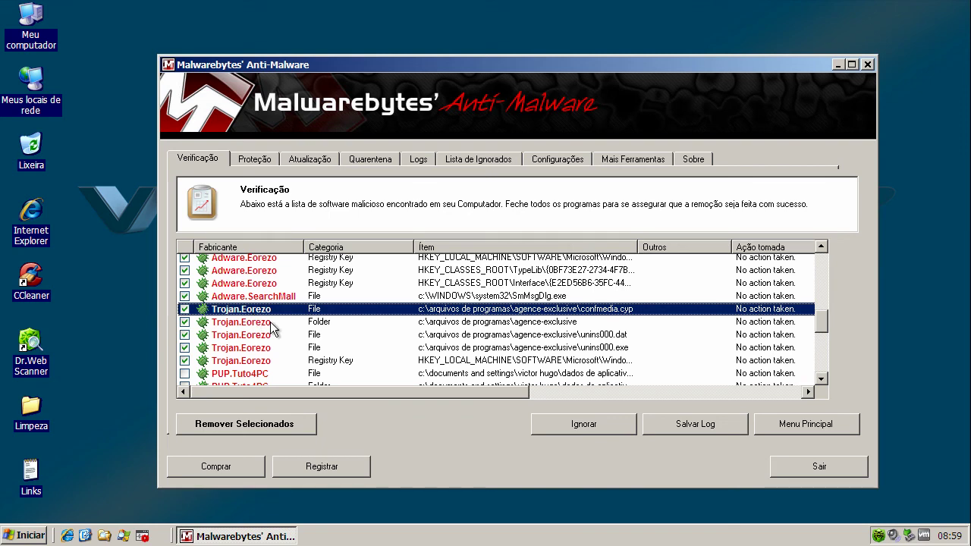
Review the results down to the end of the list, examining the Adware.WizPop, Malware.Trace and Hijack.UserInit entries
click(821, 379)
click(821, 378)
double_click(821, 379)
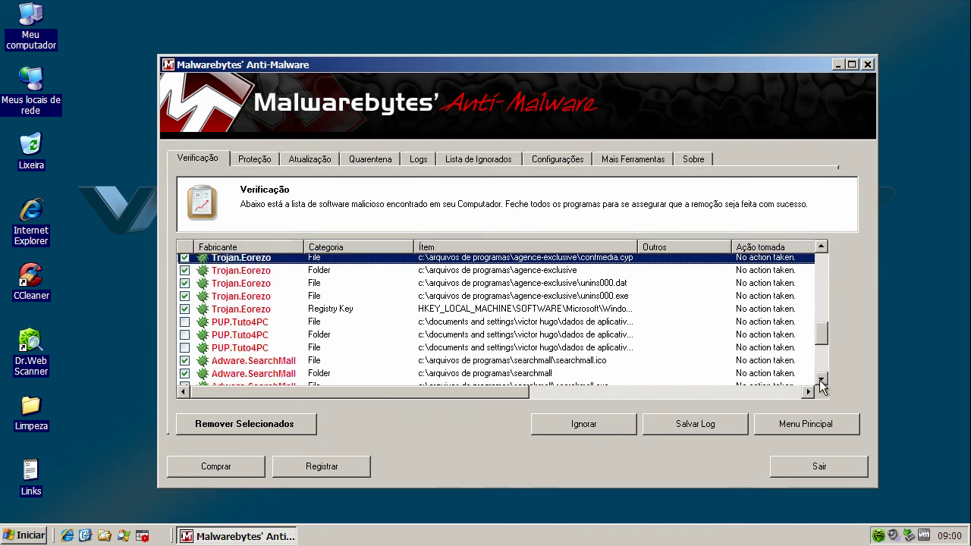
double_click(821, 378)
double_click(821, 379)
double_click(821, 378)
click(821, 382)
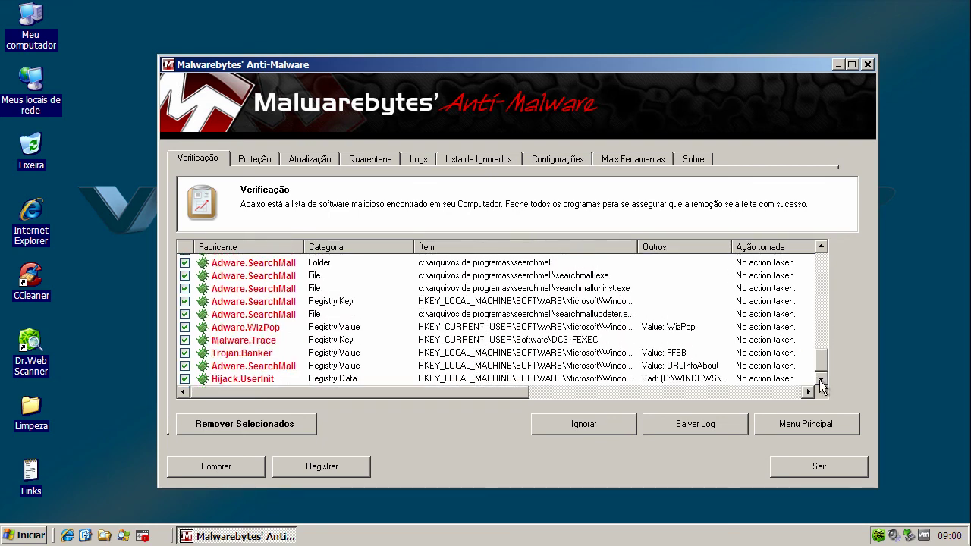
click(246, 328)
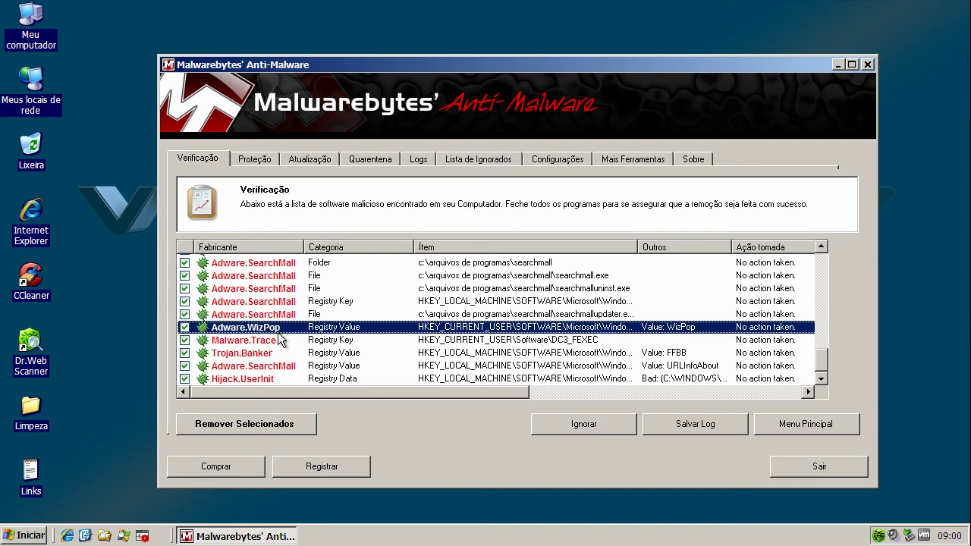
click(276, 343)
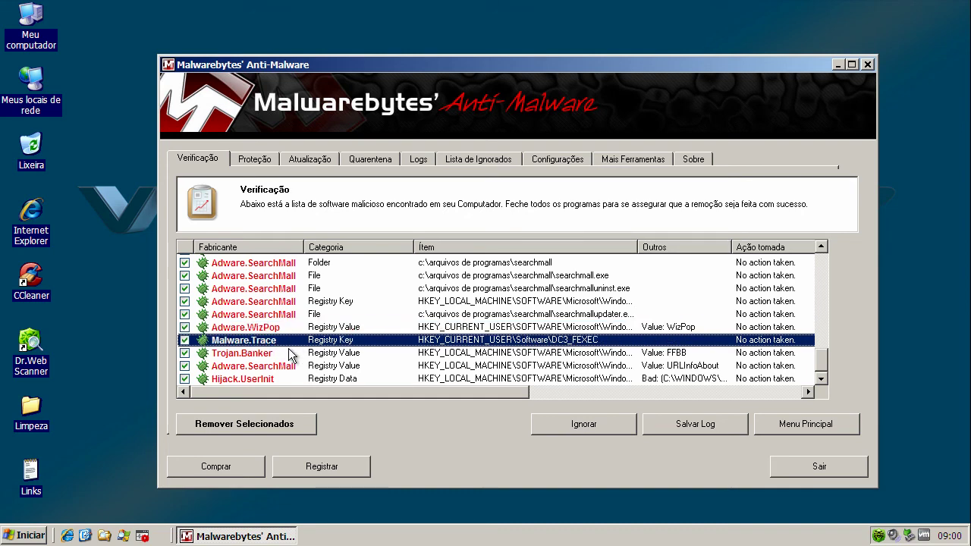
click(265, 381)
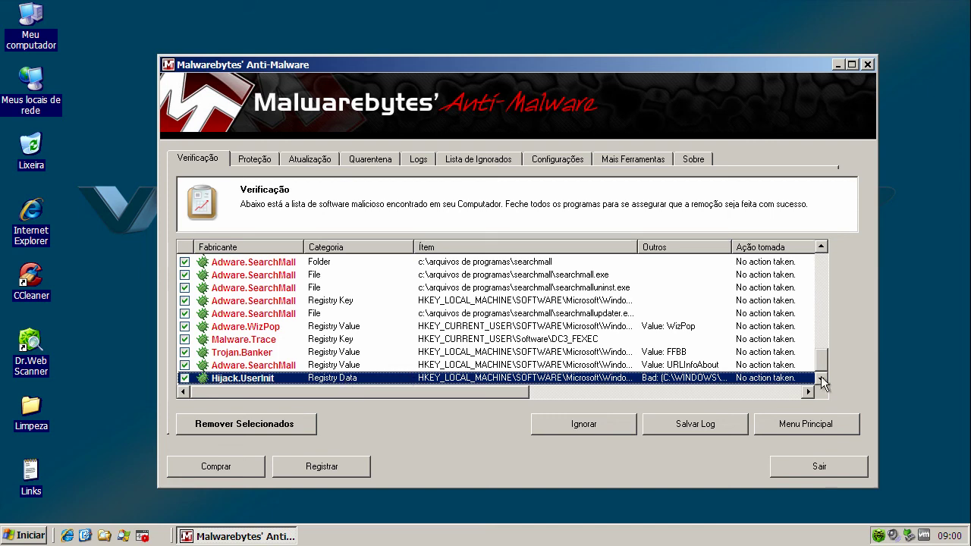
Mark the unselected PUP.Tuto4PC entries near the start of the Malwarebytes results list for removal
drag(827, 372, 827, 260)
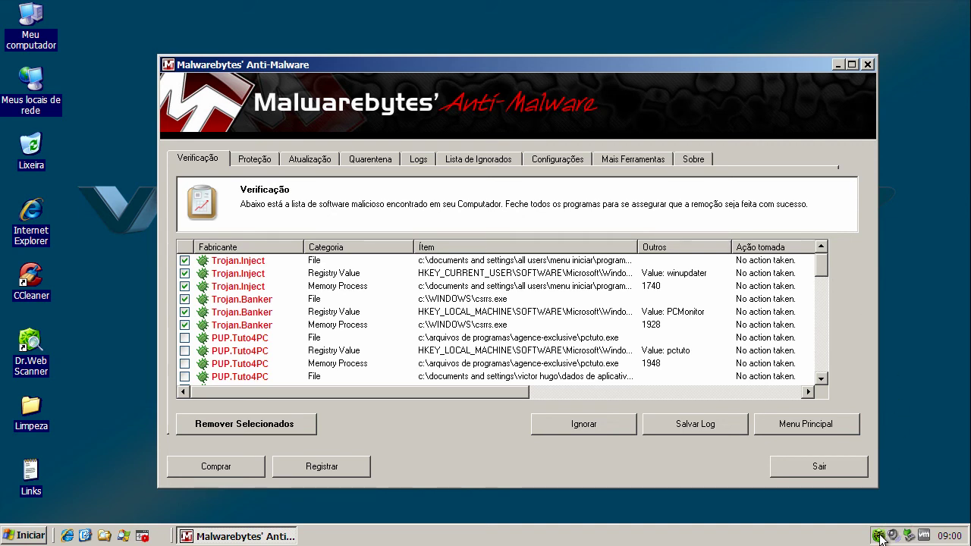
mouse_move(880, 536)
click(185, 338)
click(184, 350)
click(184, 363)
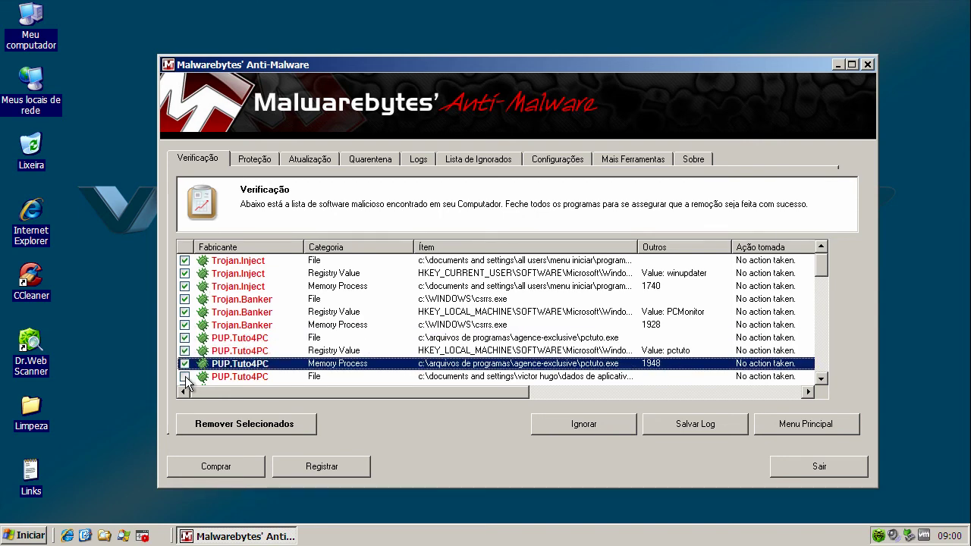
click(185, 376)
Mark the remaining PUP.Tuto4PC file and folder entries further down the results list and remove all selected detections
drag(821, 268, 825, 334)
click(186, 304)
click(186, 318)
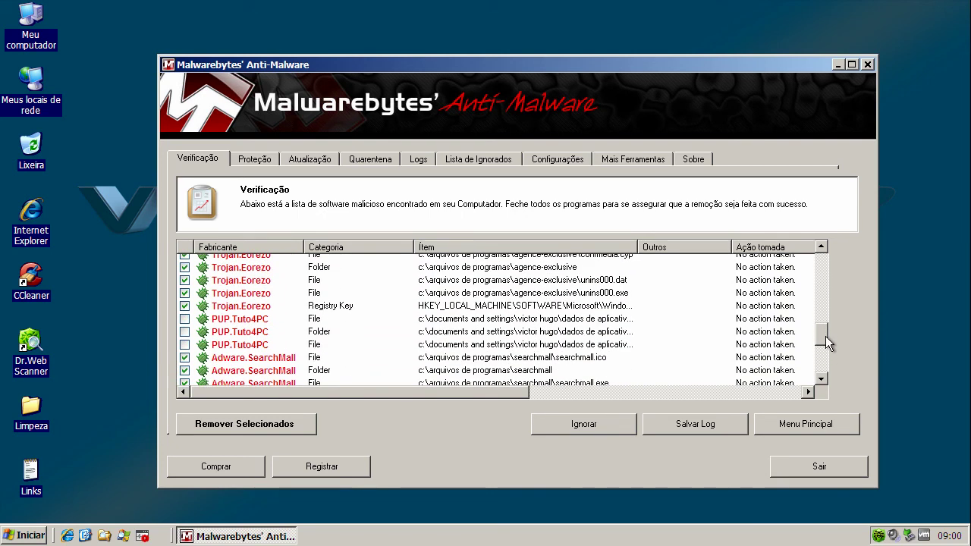
click(185, 344)
click(185, 332)
click(184, 319)
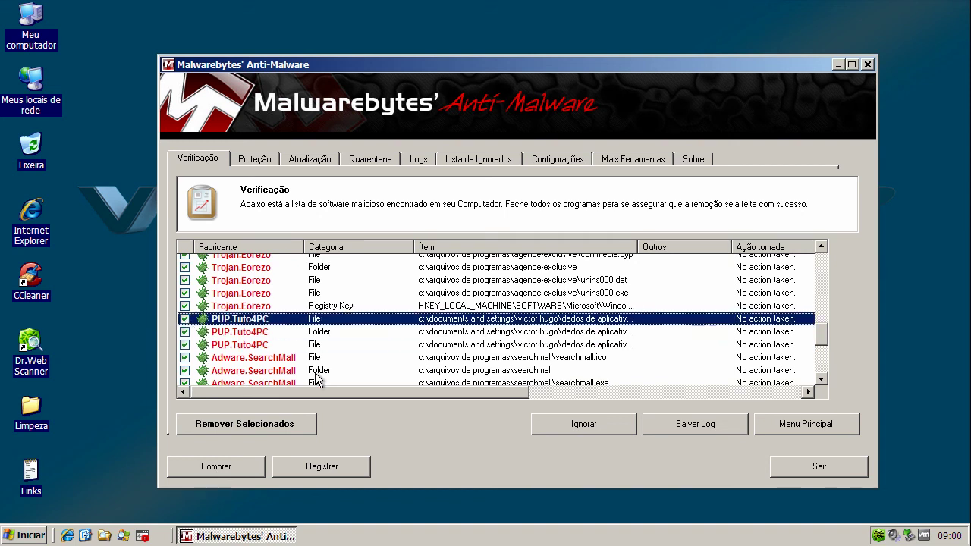
click(262, 425)
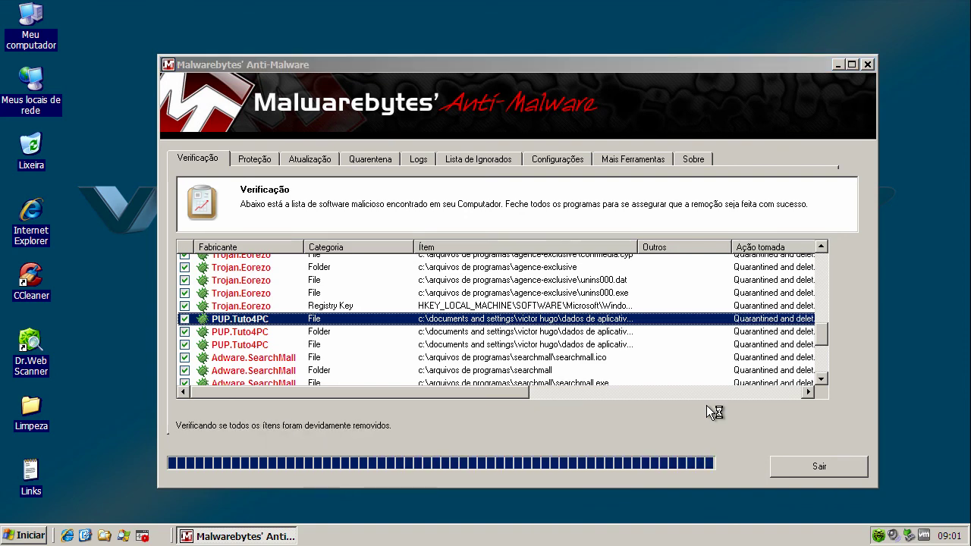
Check the infected memory processes figure in the removal log, close the log and accept the restart to finish the removal
drag(319, 297, 329, 298)
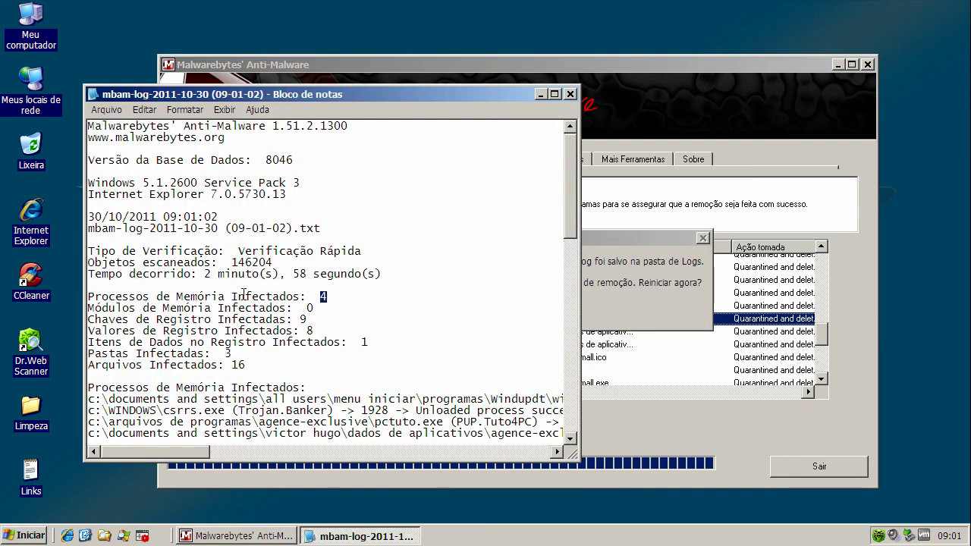
click(569, 94)
click(427, 315)
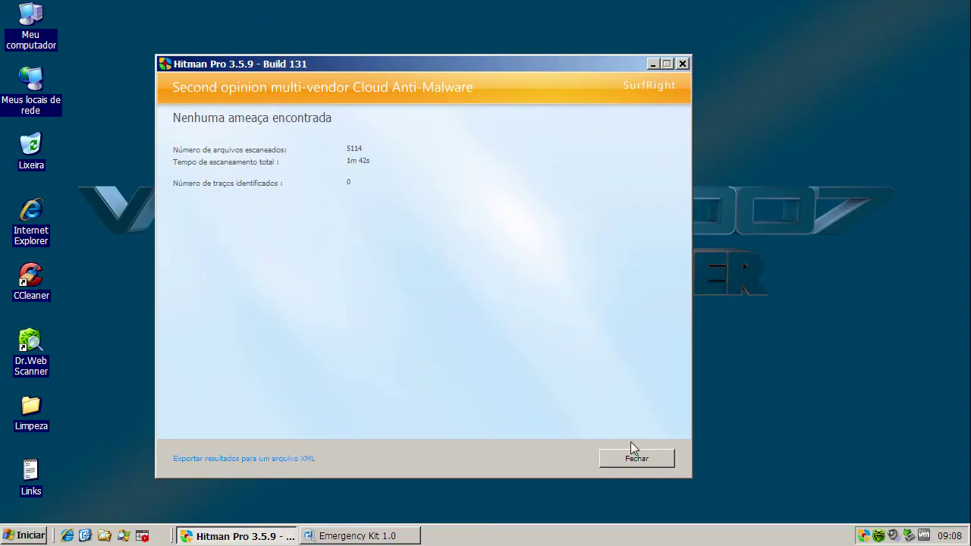
Close the Hitman Pro results and update Emsisoft Emergency Kit, allowing each of its connection requests once in the Dr.Web firewall
click(639, 459)
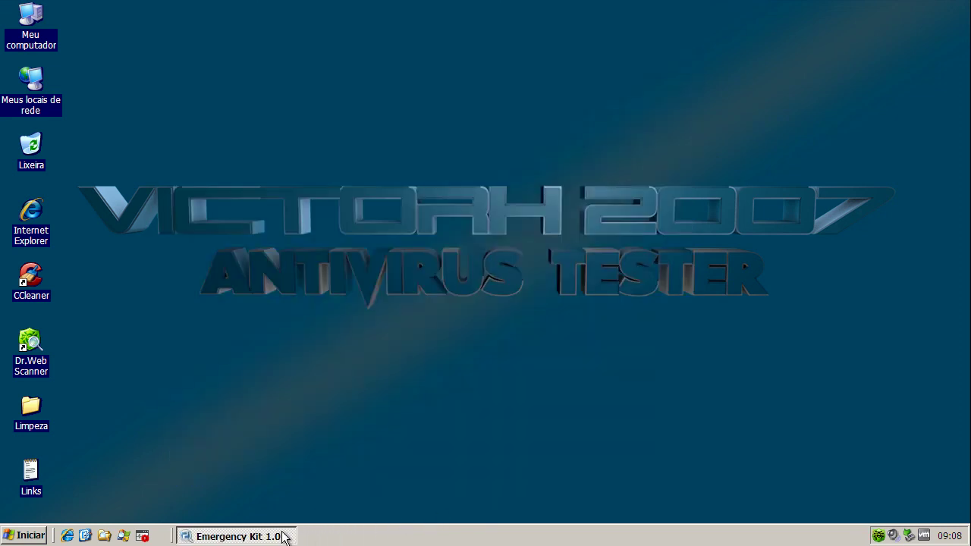
click(282, 536)
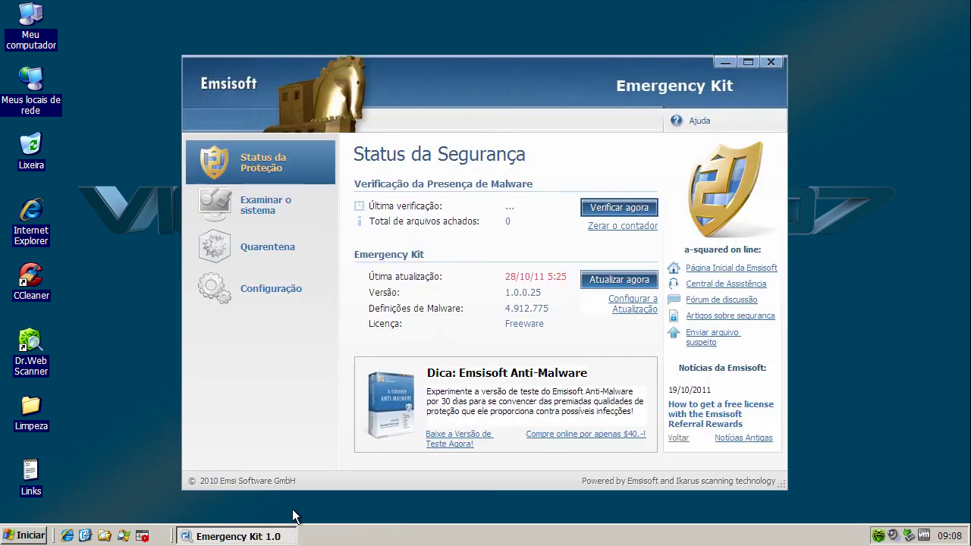
click(599, 281)
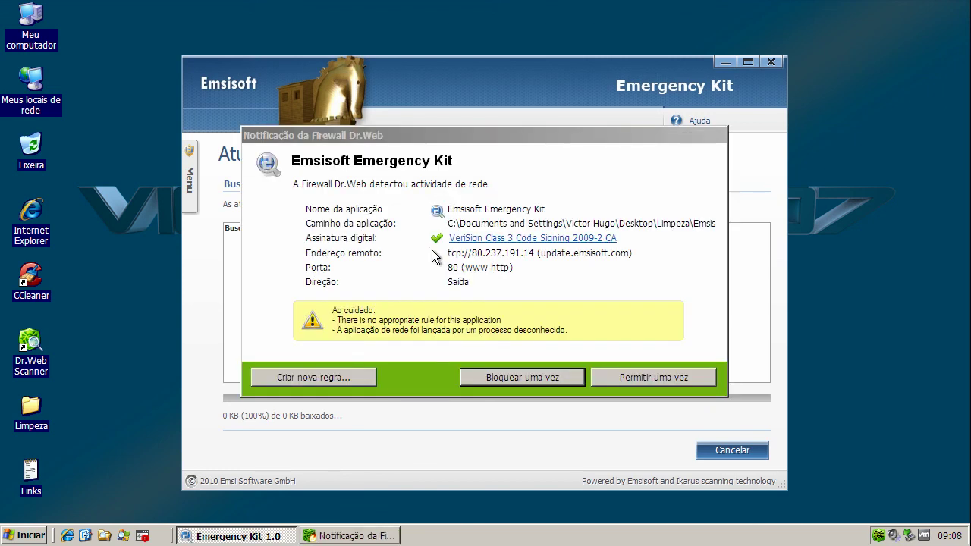
click(643, 378)
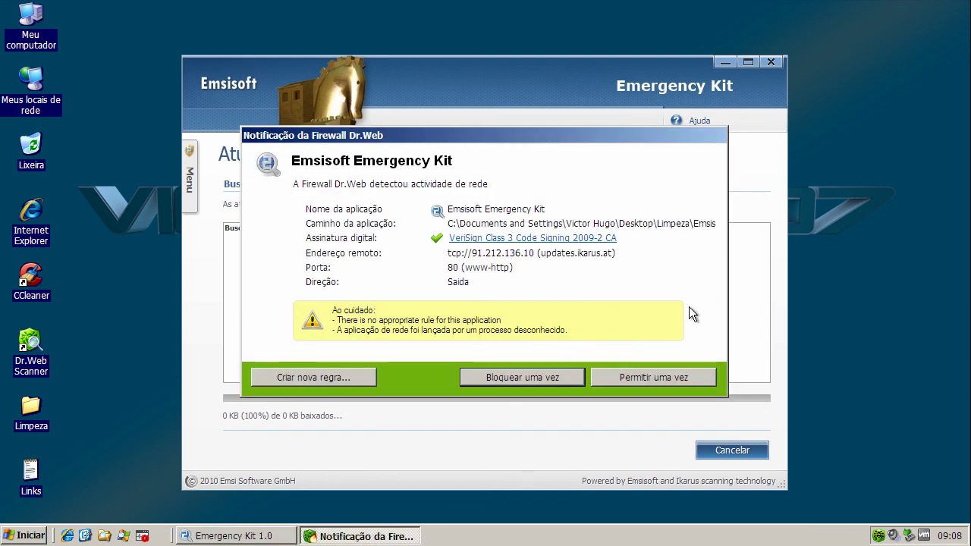
click(638, 378)
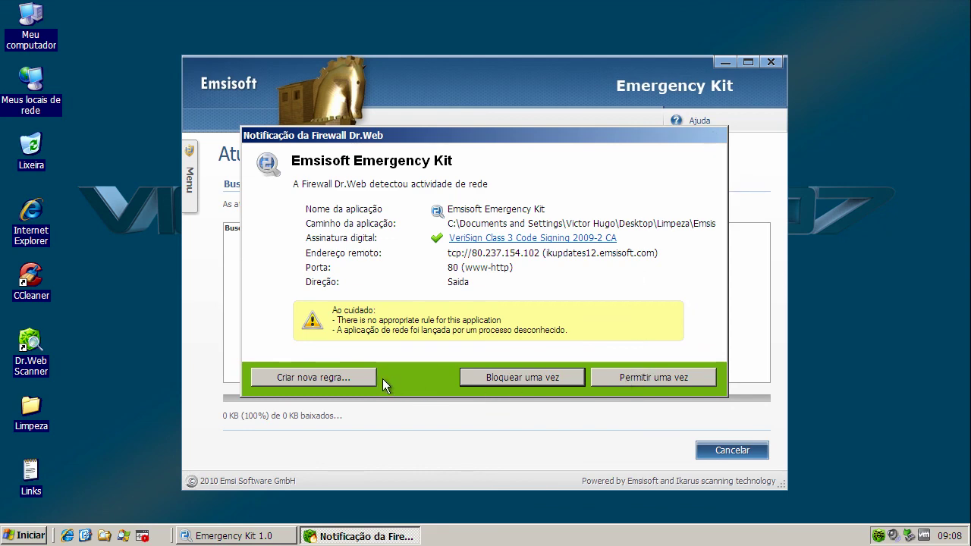
click(611, 380)
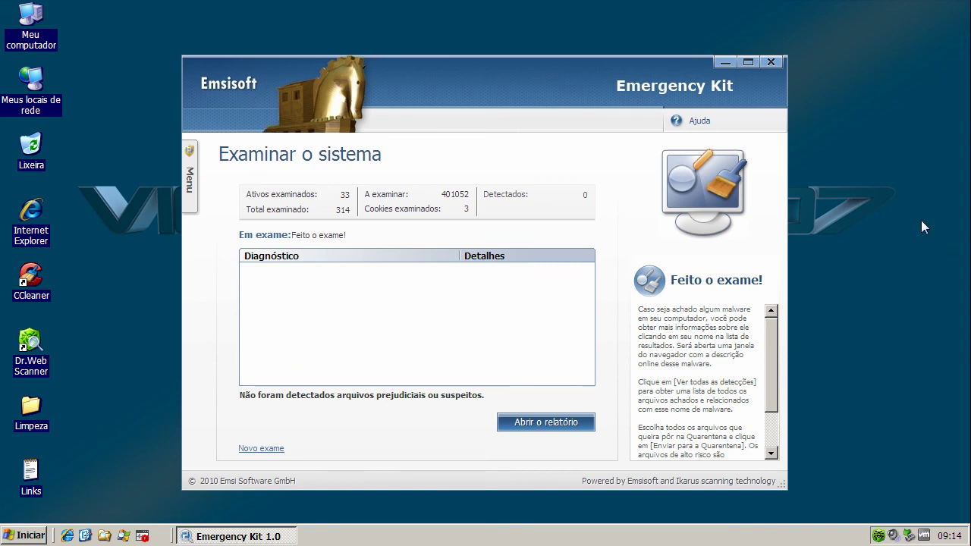
Close Emergency Kit and open the Dr.Web Security Space About window to view the program version and module list
click(773, 65)
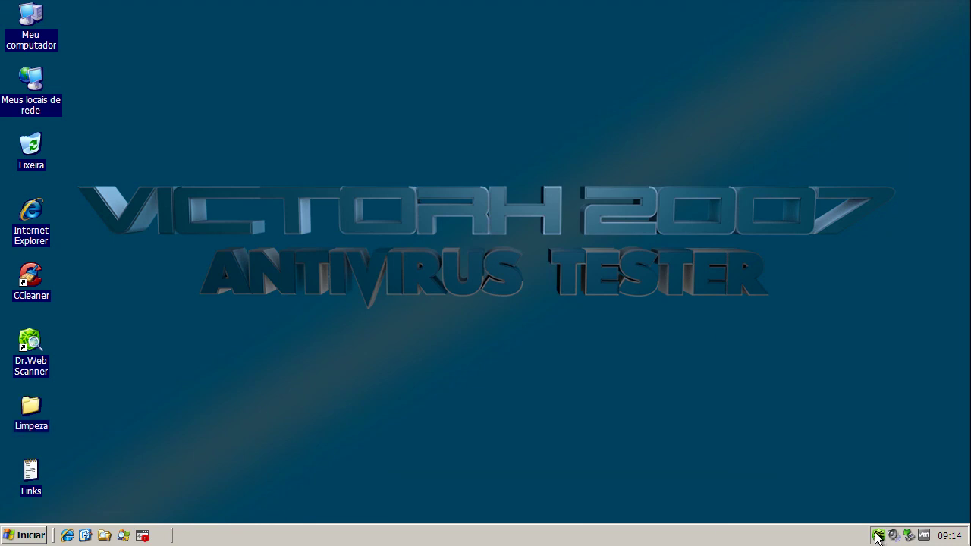
right_click(879, 537)
click(783, 342)
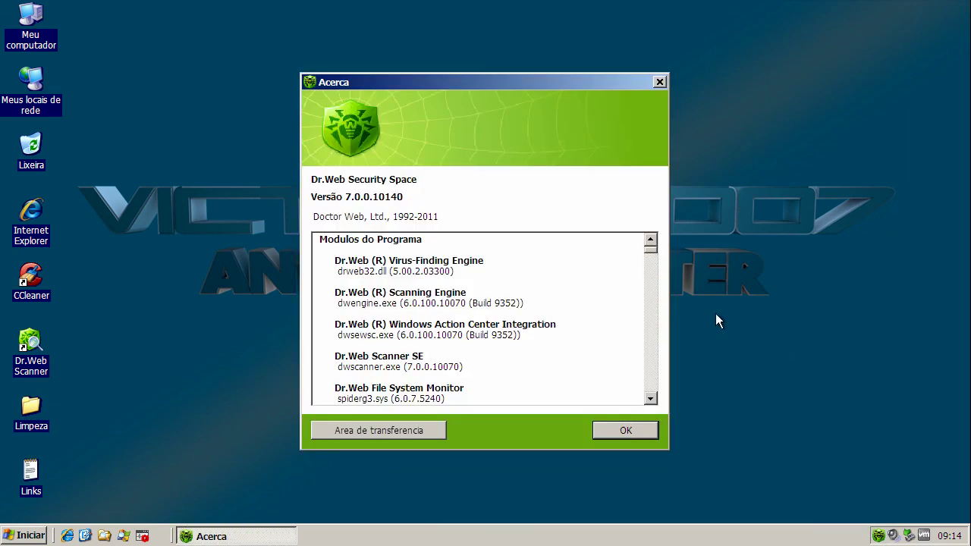
drag(472, 82, 428, 102)
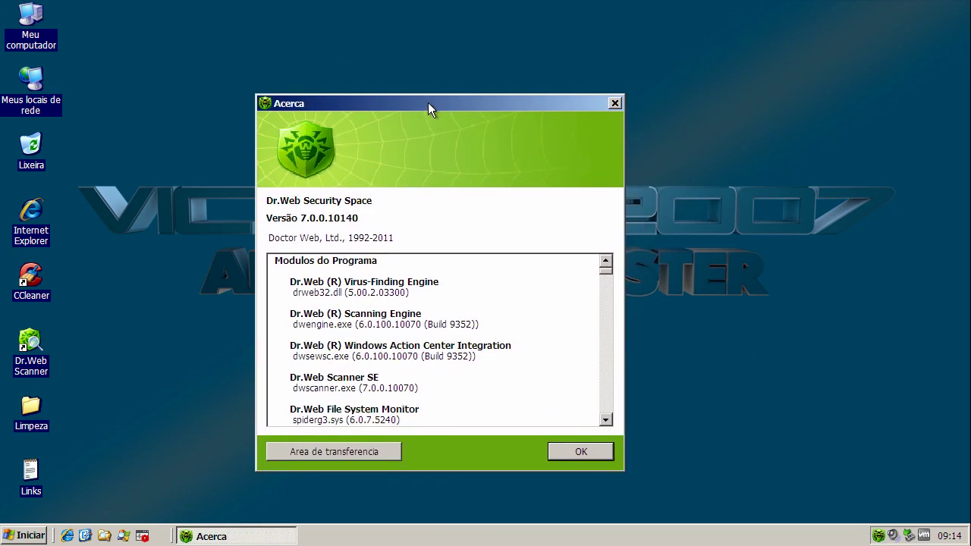
drag(513, 104, 525, 103)
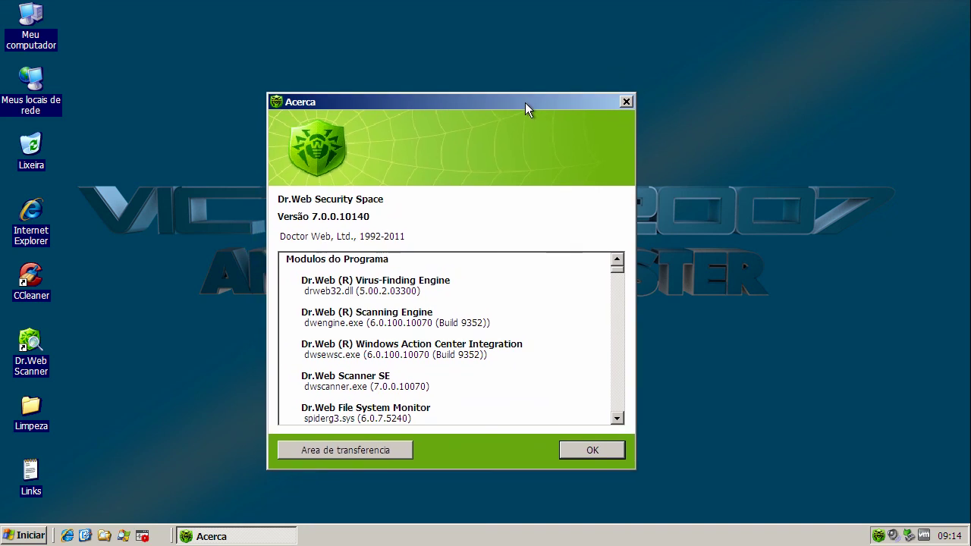